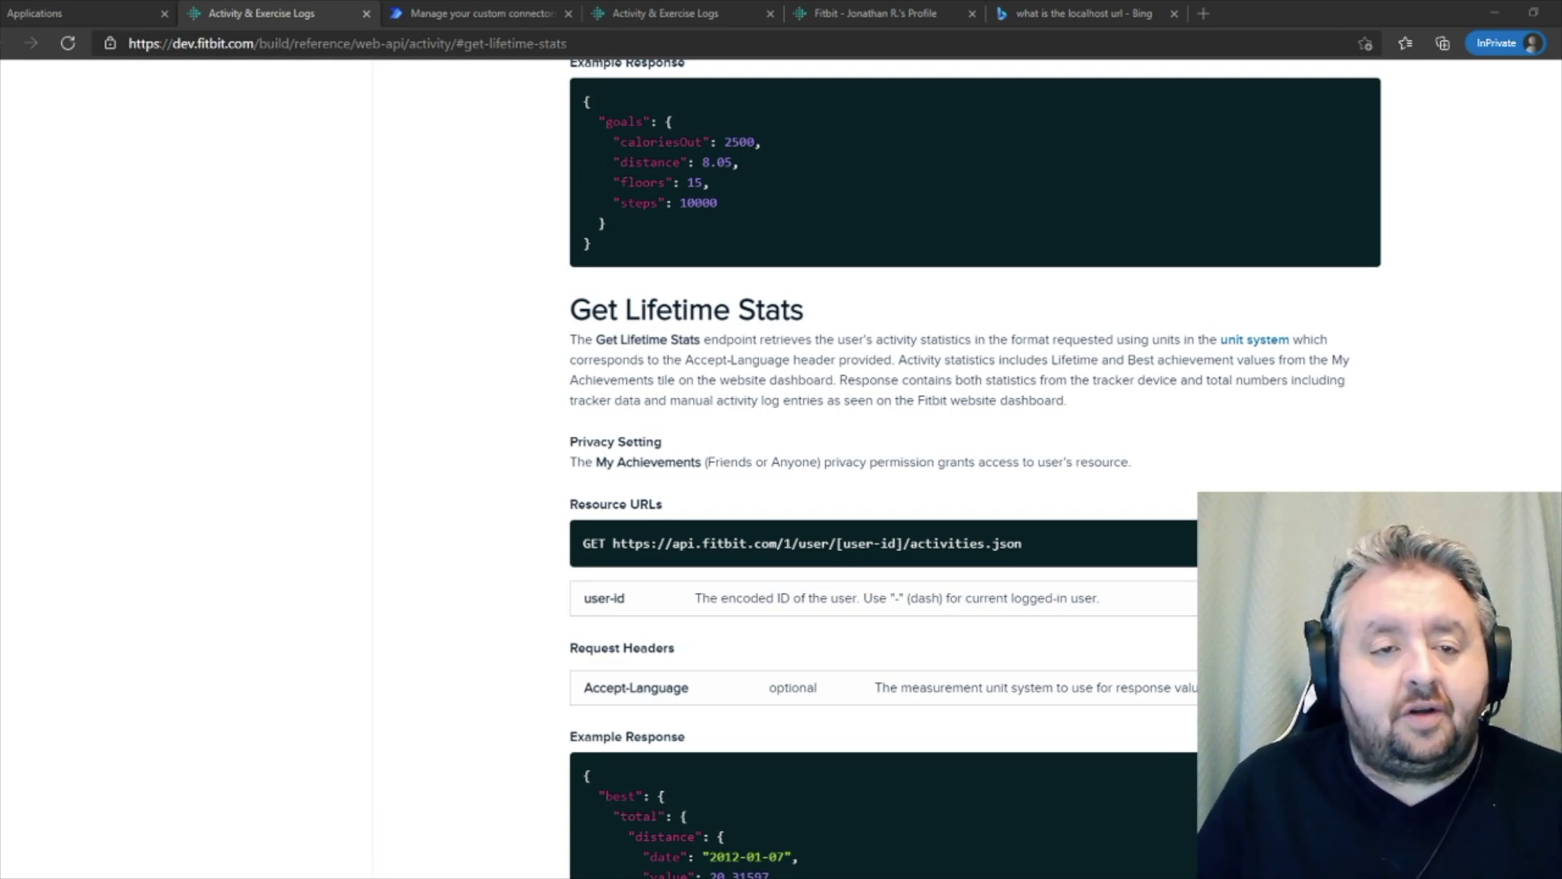
- Leave the Fitbit Get Lifetime Stats docs for the Power Automate custom connectors page
left_click(480, 13)
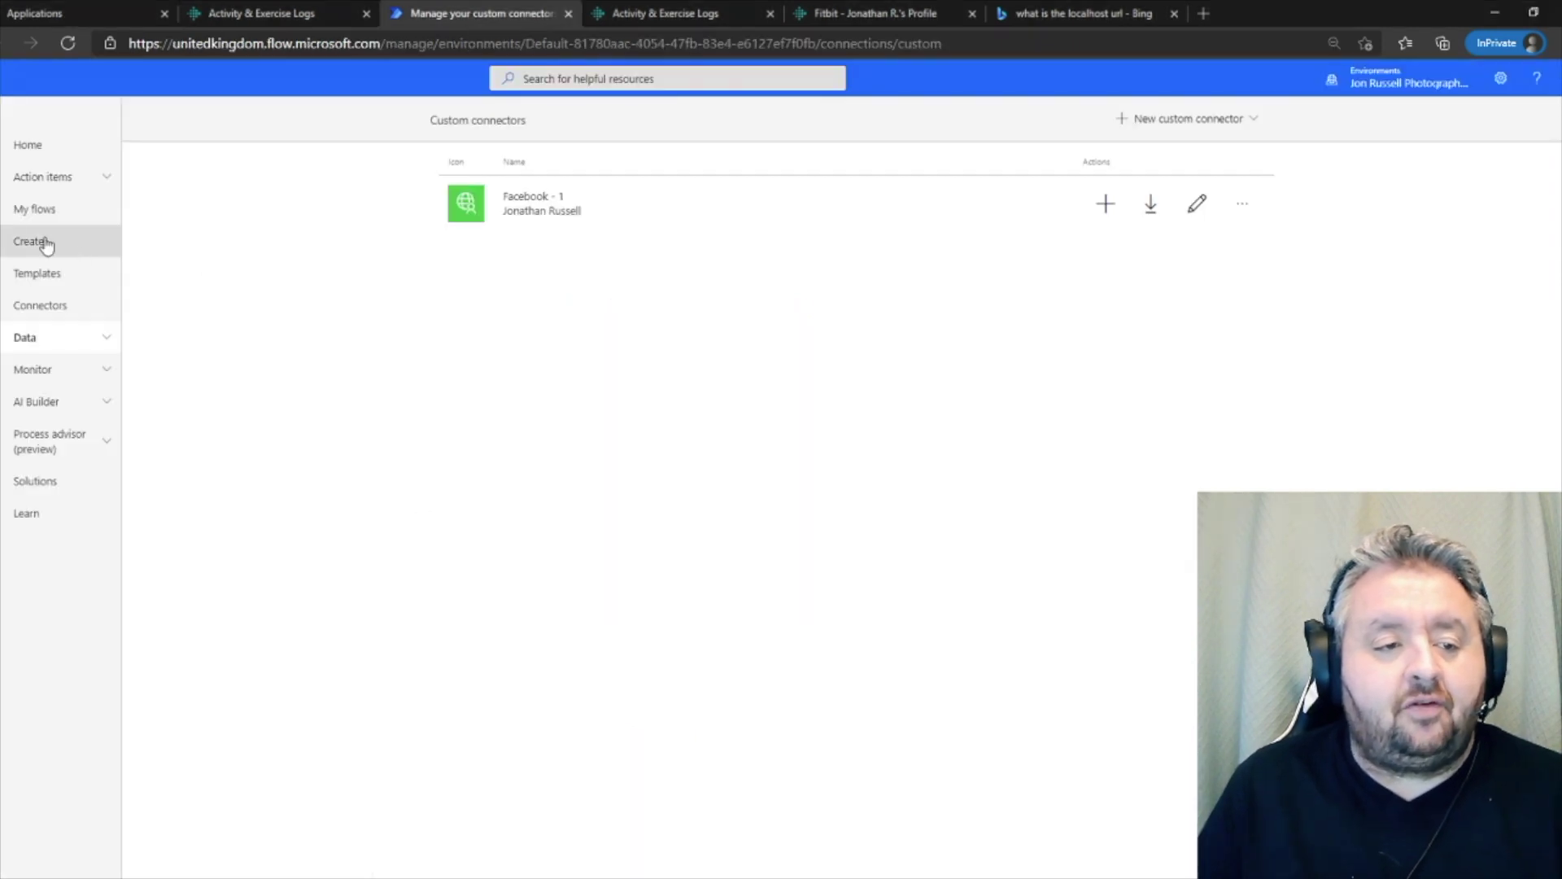
- Return to the Power Automate home page, then bring up Fitbit's Register an application form
left_click(35, 147)
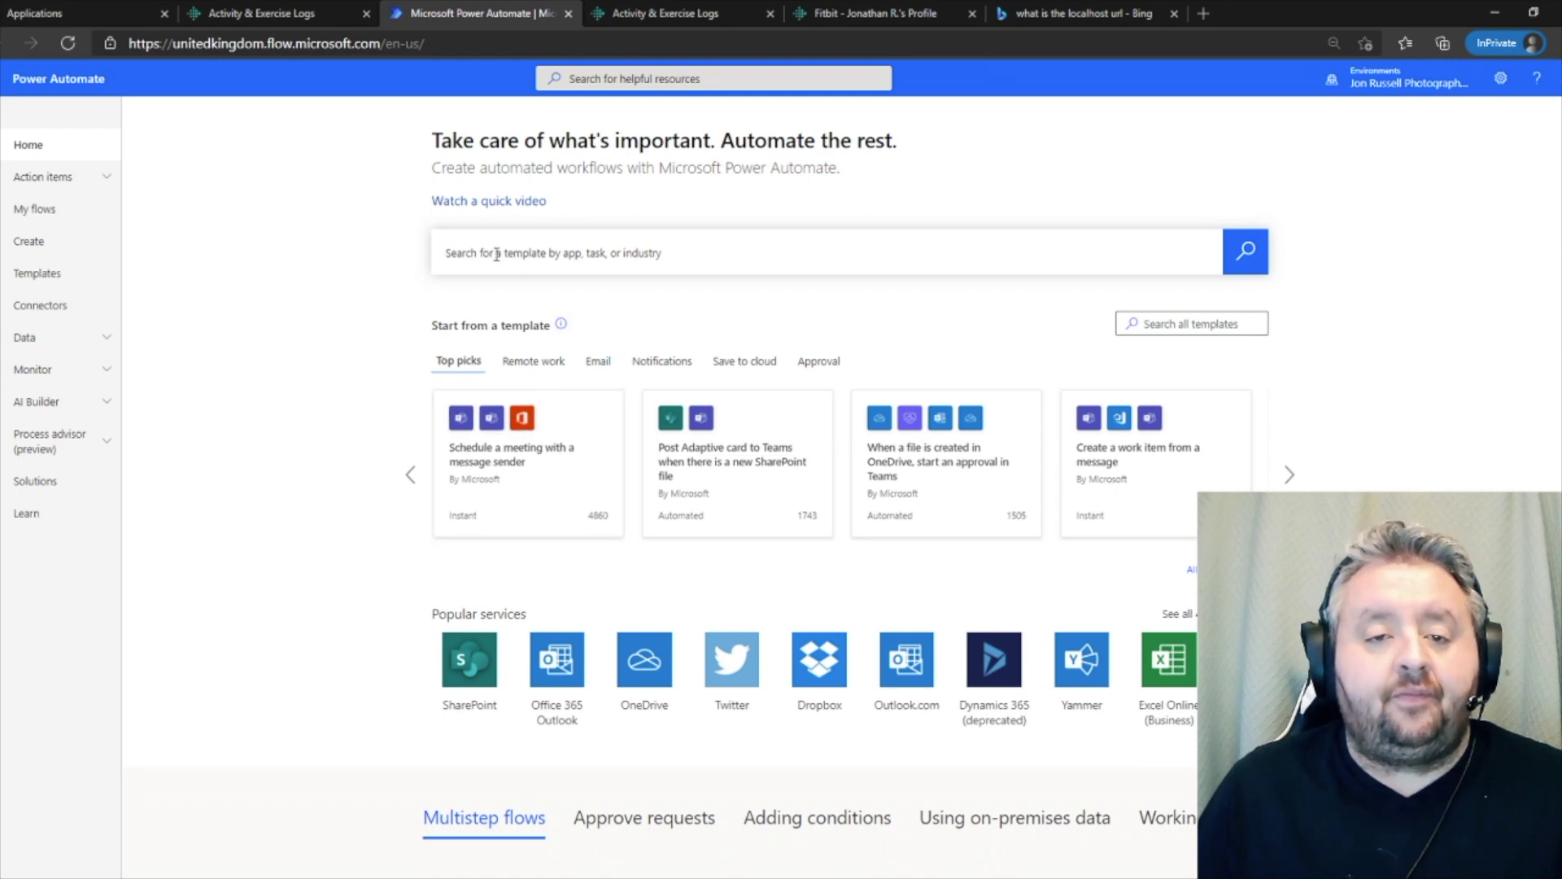
left_click(75, 20)
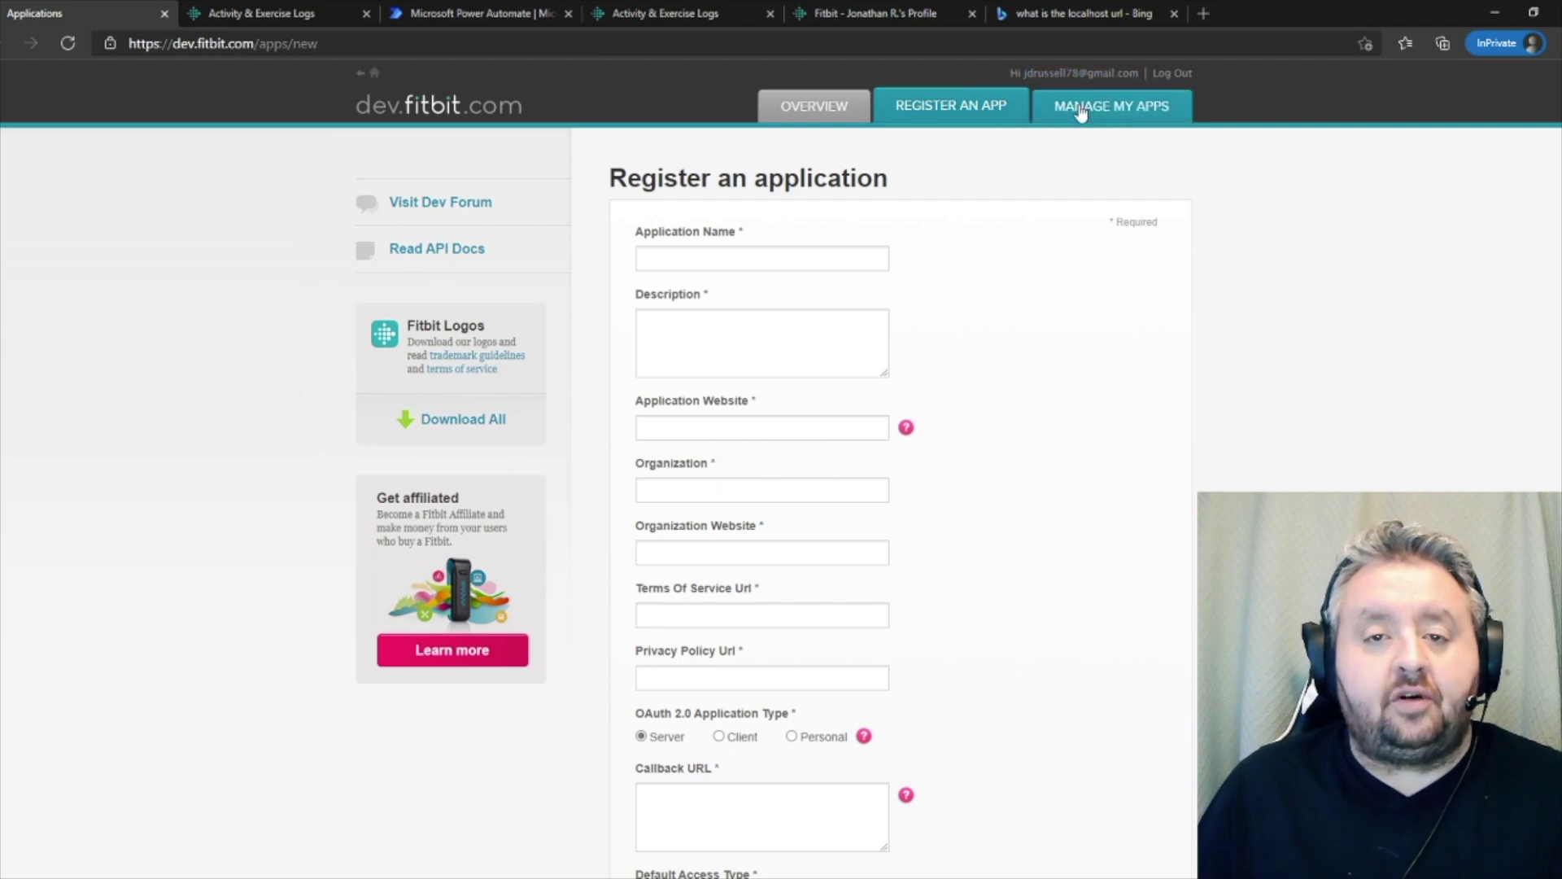
- Enter the application name and reuse it as the description
left_click(710, 257)
type("Jo")
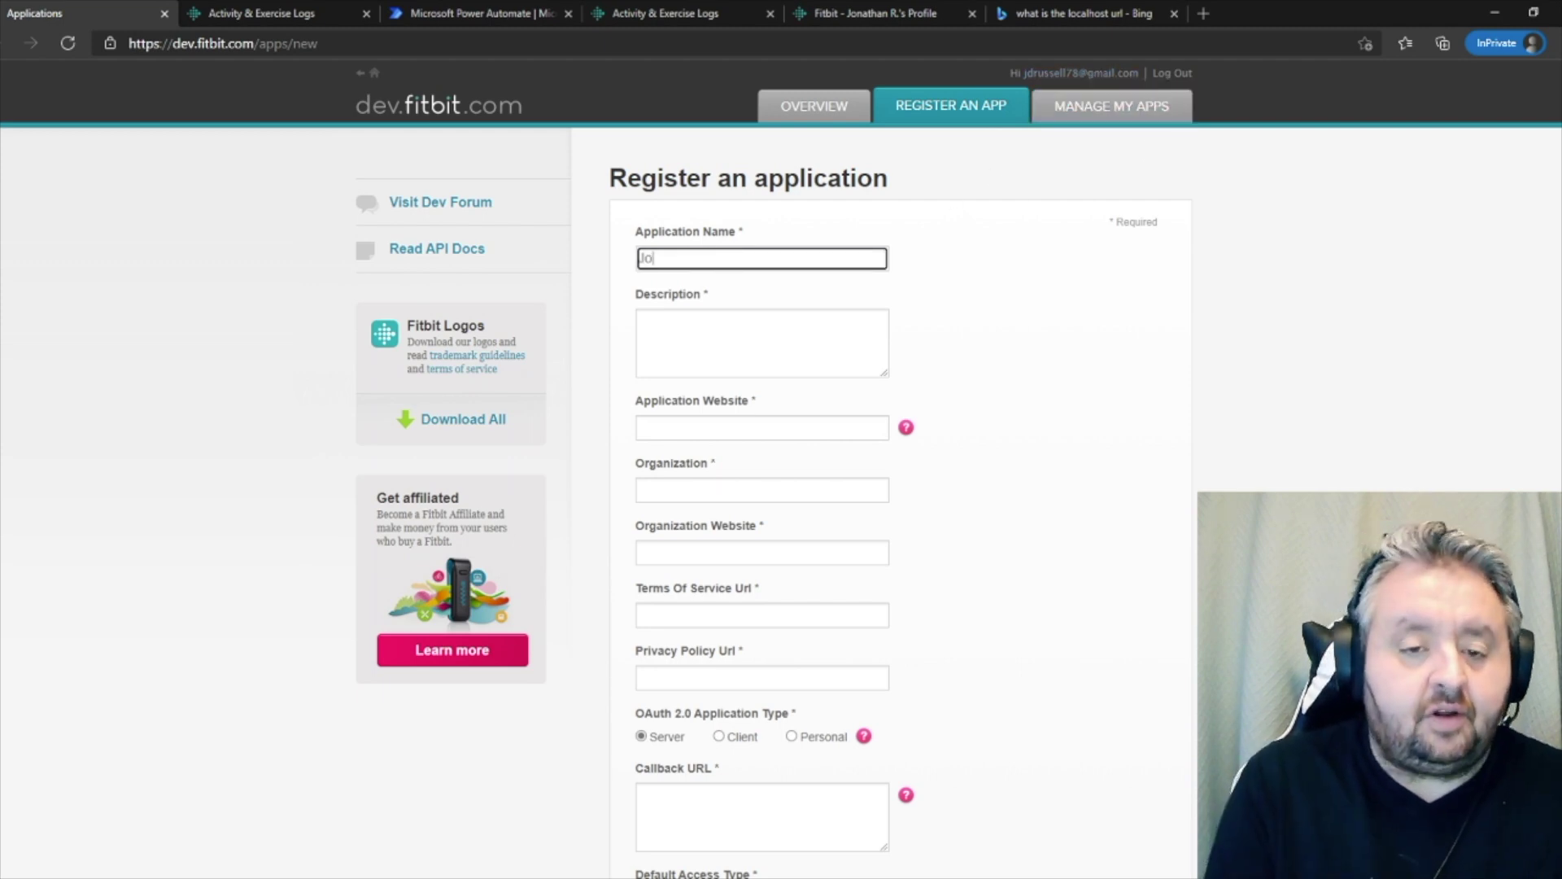
type("n Does Flow ")
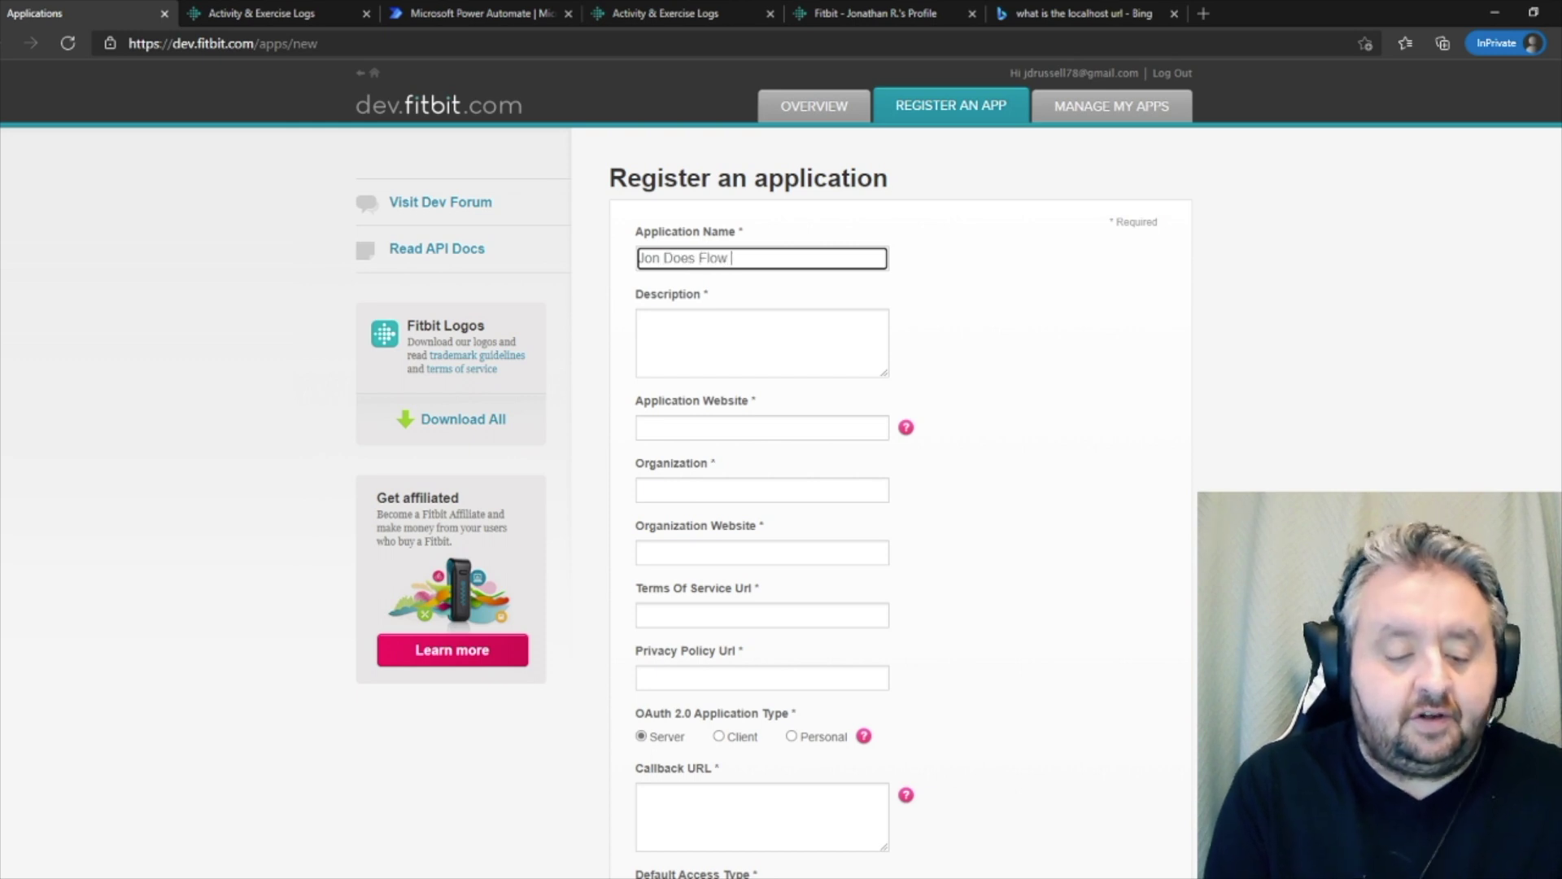
type("trackin App")
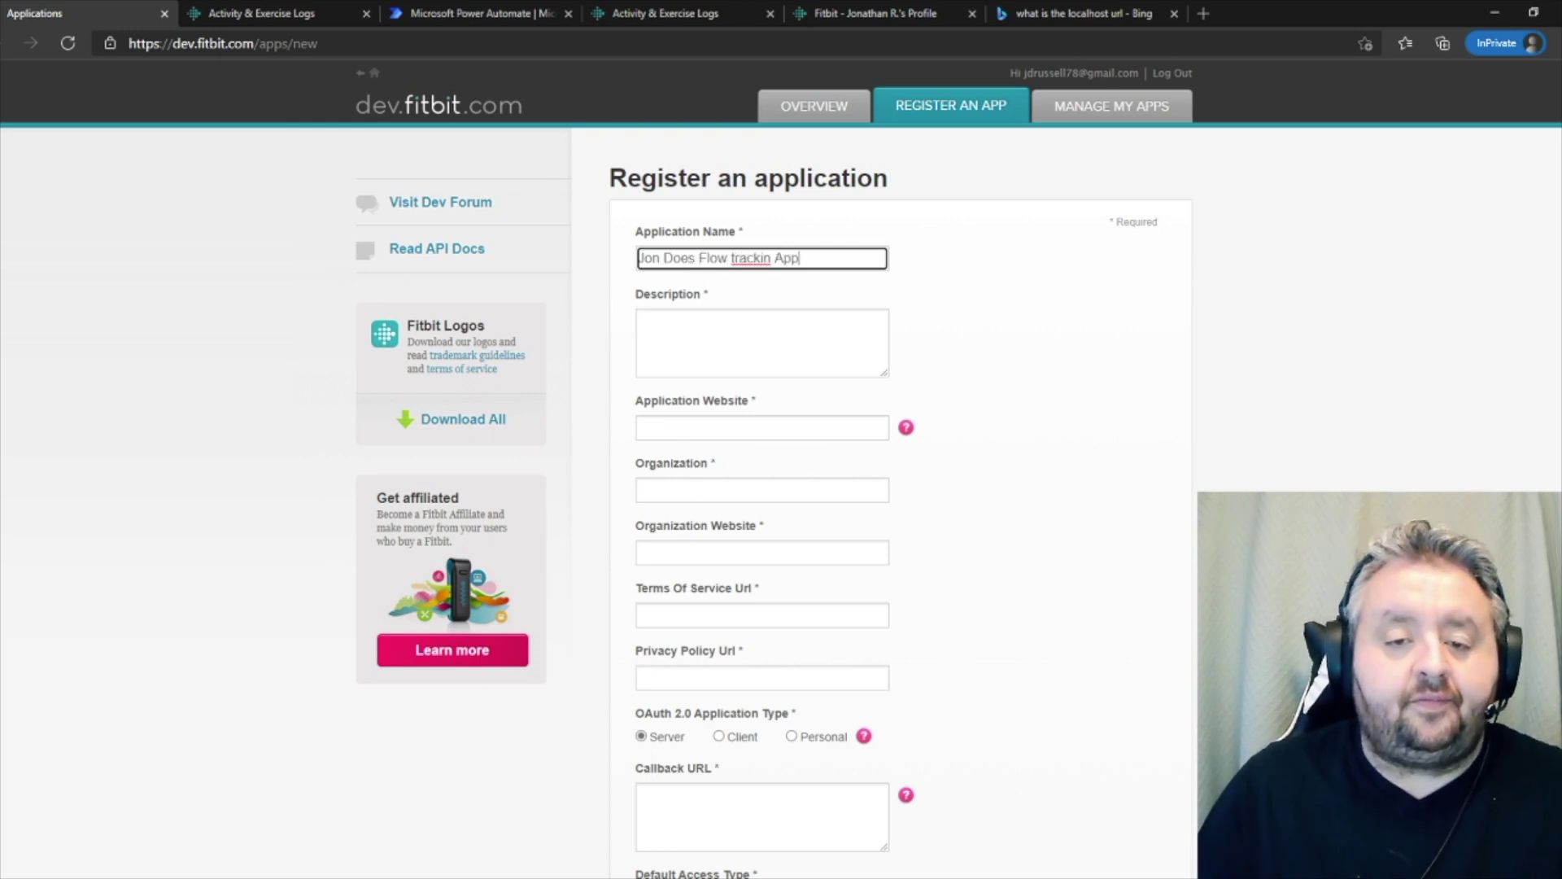
type("g")
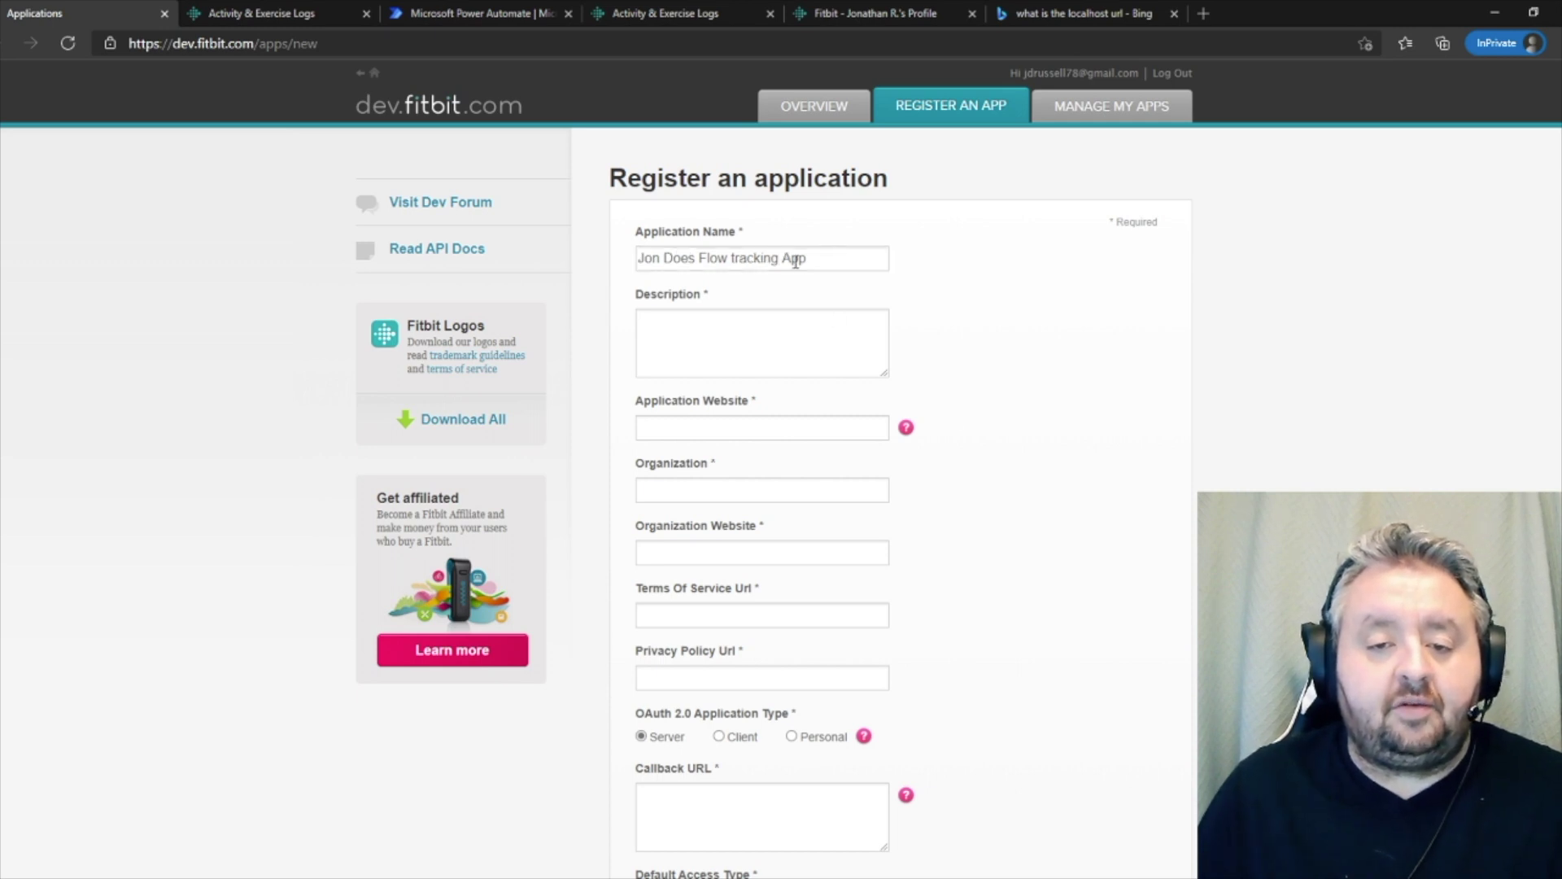
left_click_drag(823, 261, 640, 272)
left_click(718, 347)
type("Jon Does Flow tracking App")
- Fill in the Application Website with the corrected https address and copy it
left_click(742, 427)
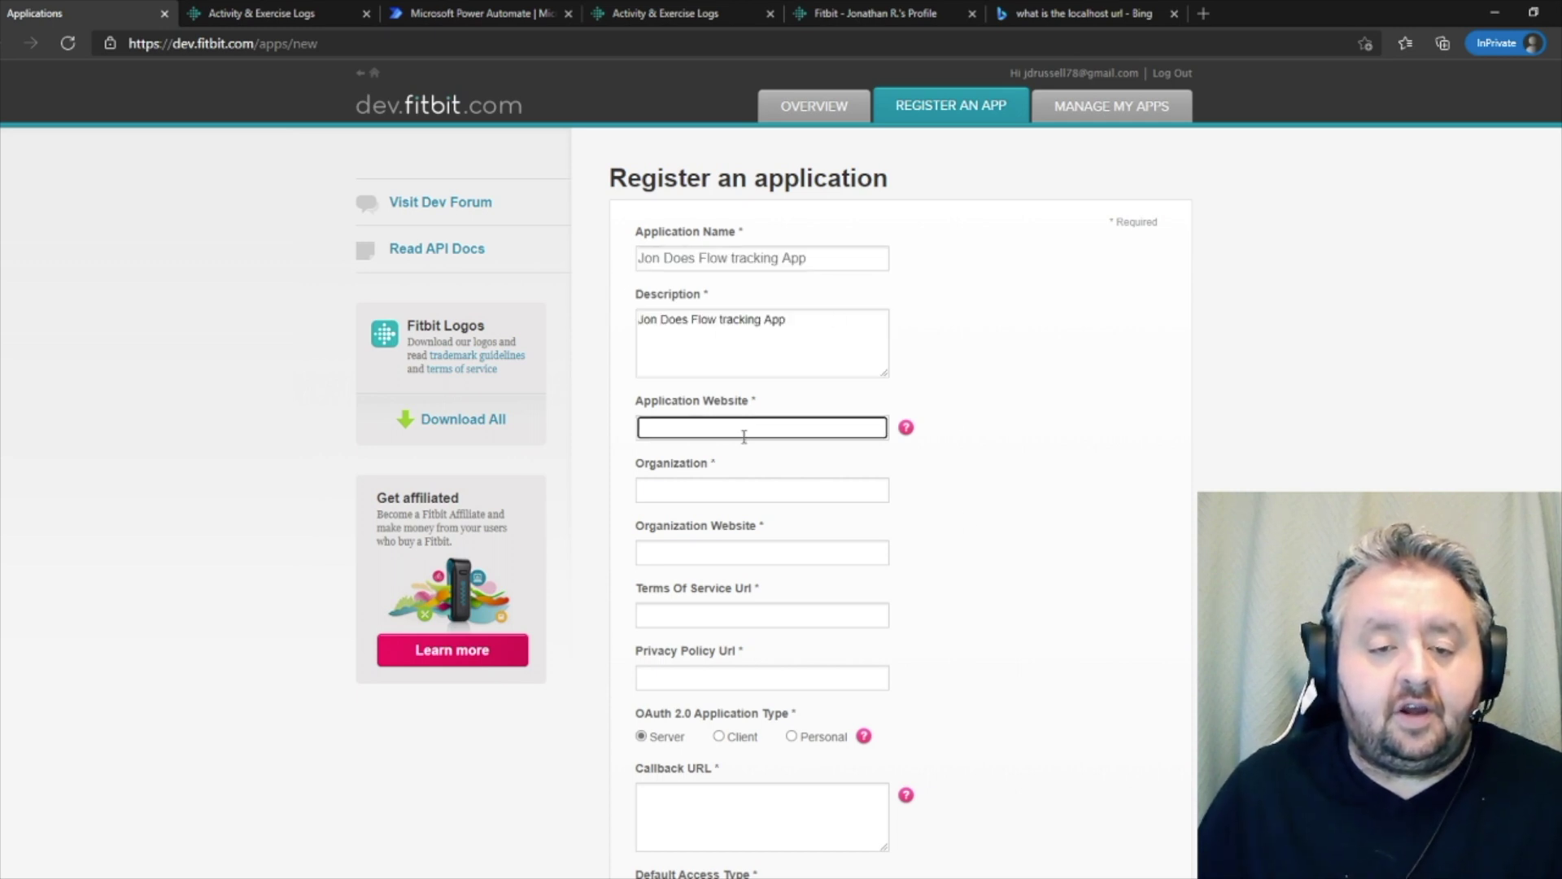
type("http://www.jondoesflow.com")
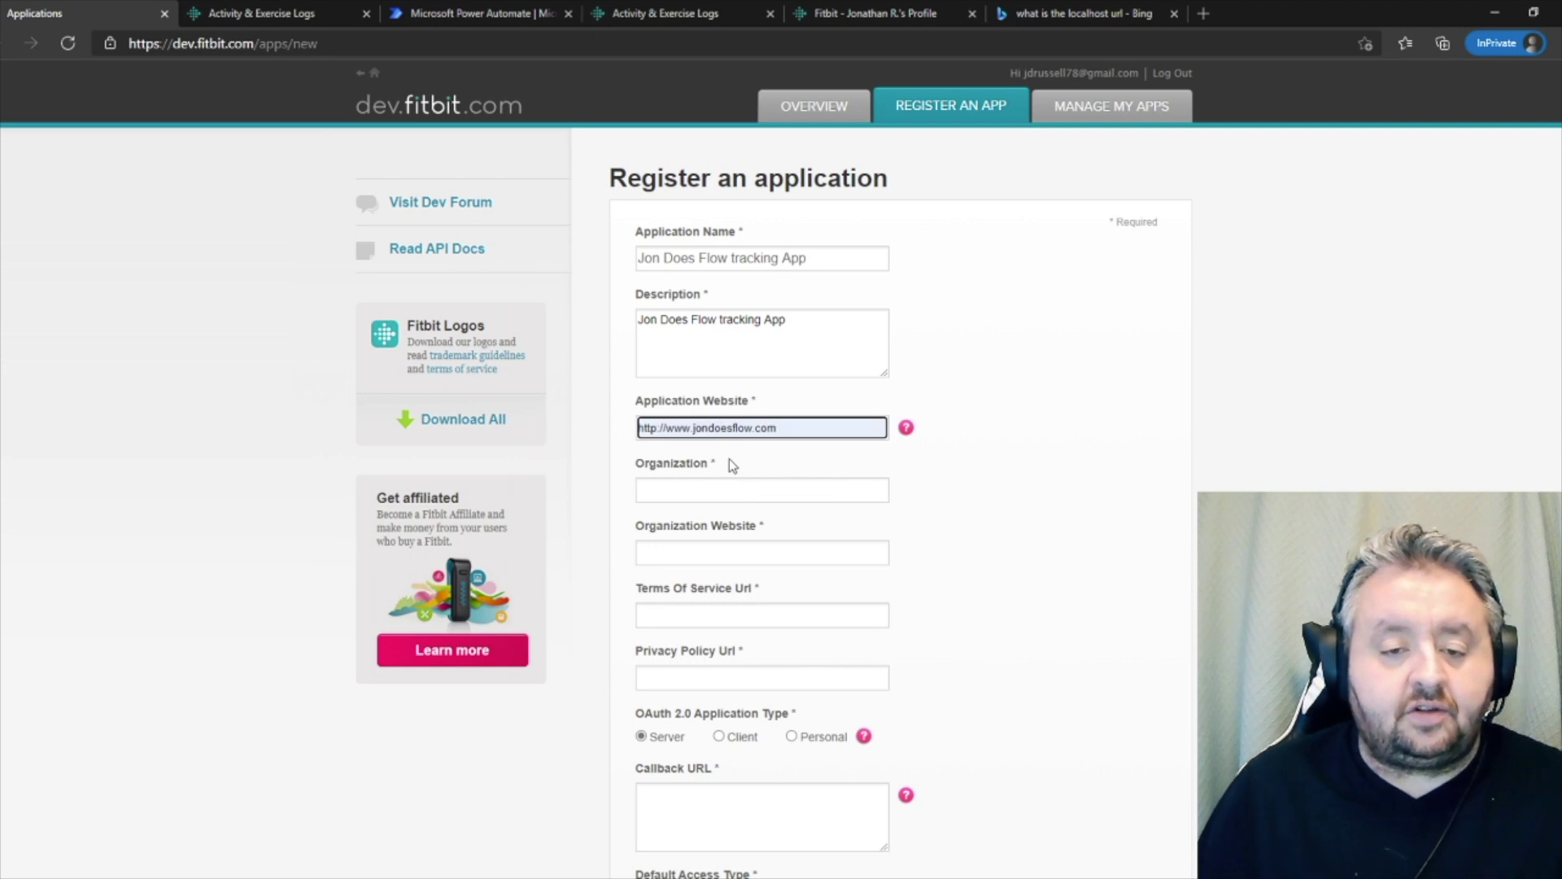
key("ctrl+a")
type("s")
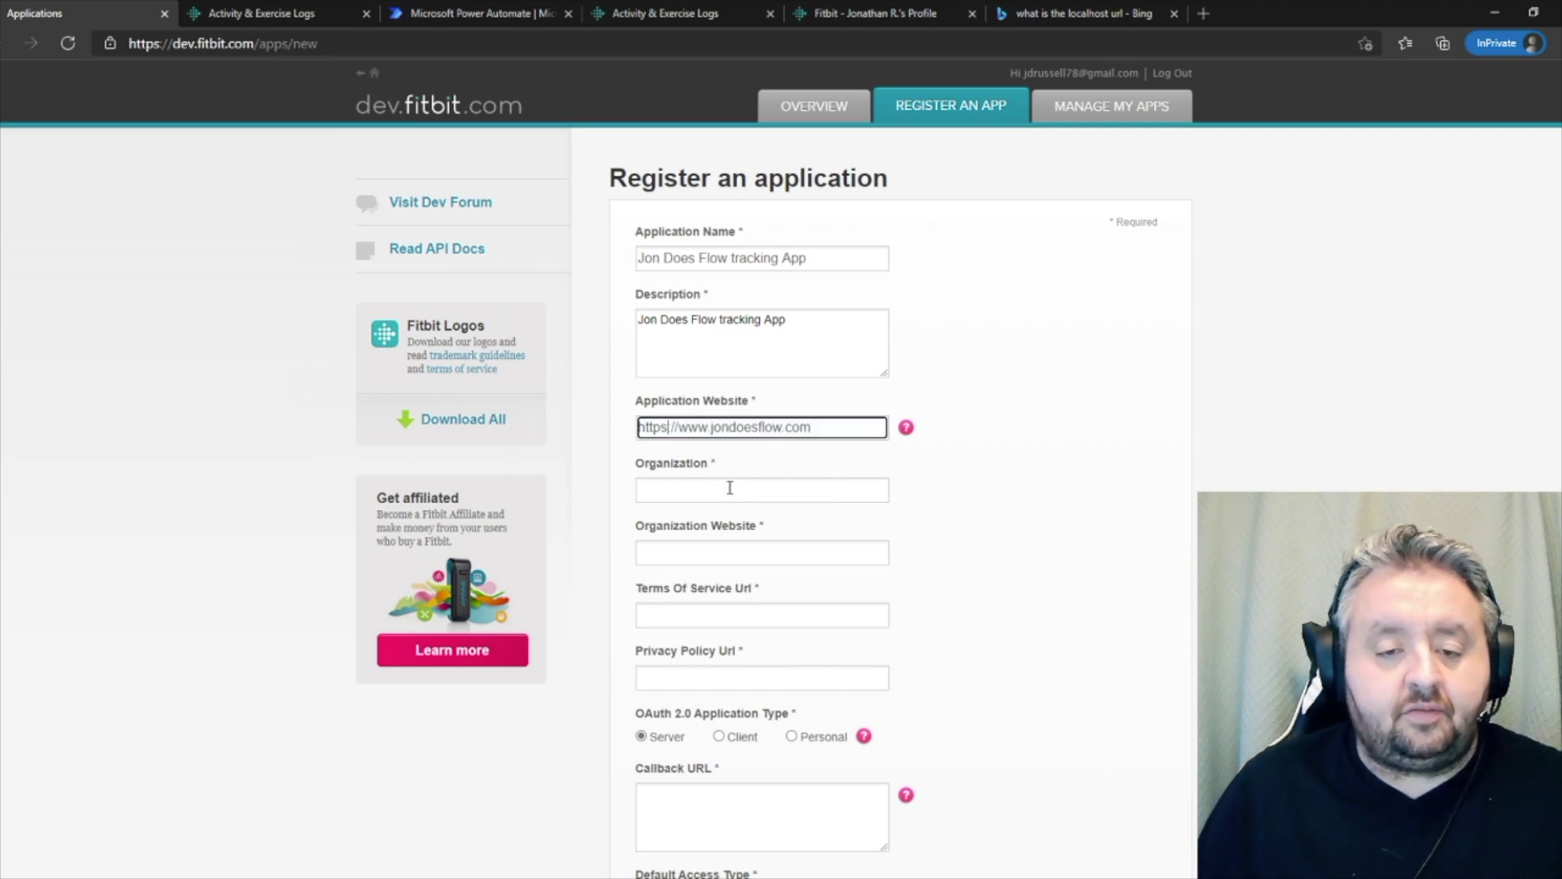
left_click_drag(828, 429, 612, 433)
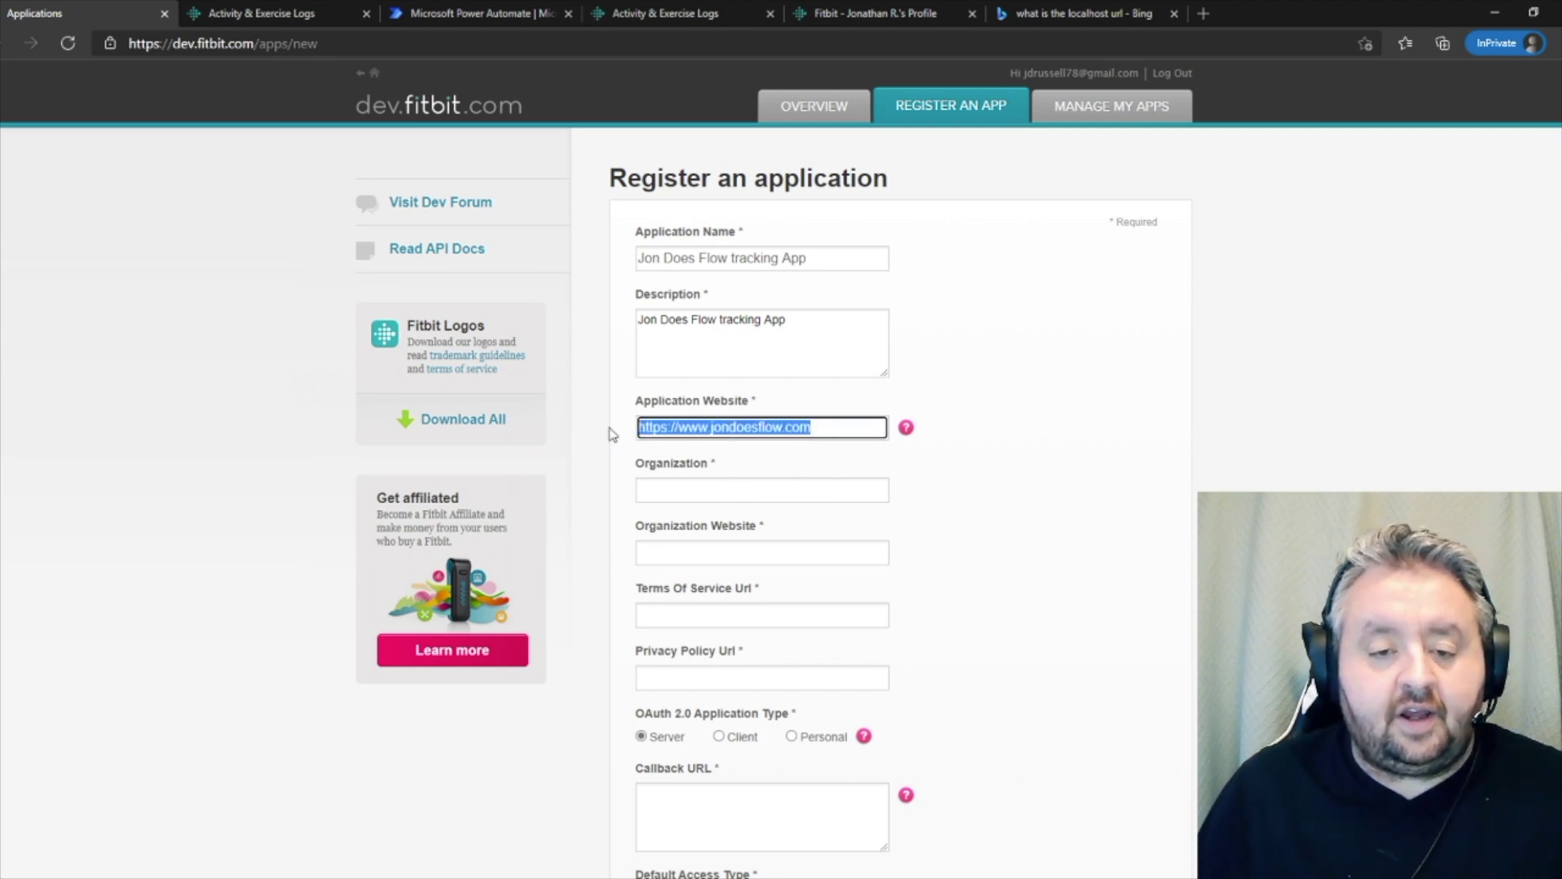
left_click(683, 430)
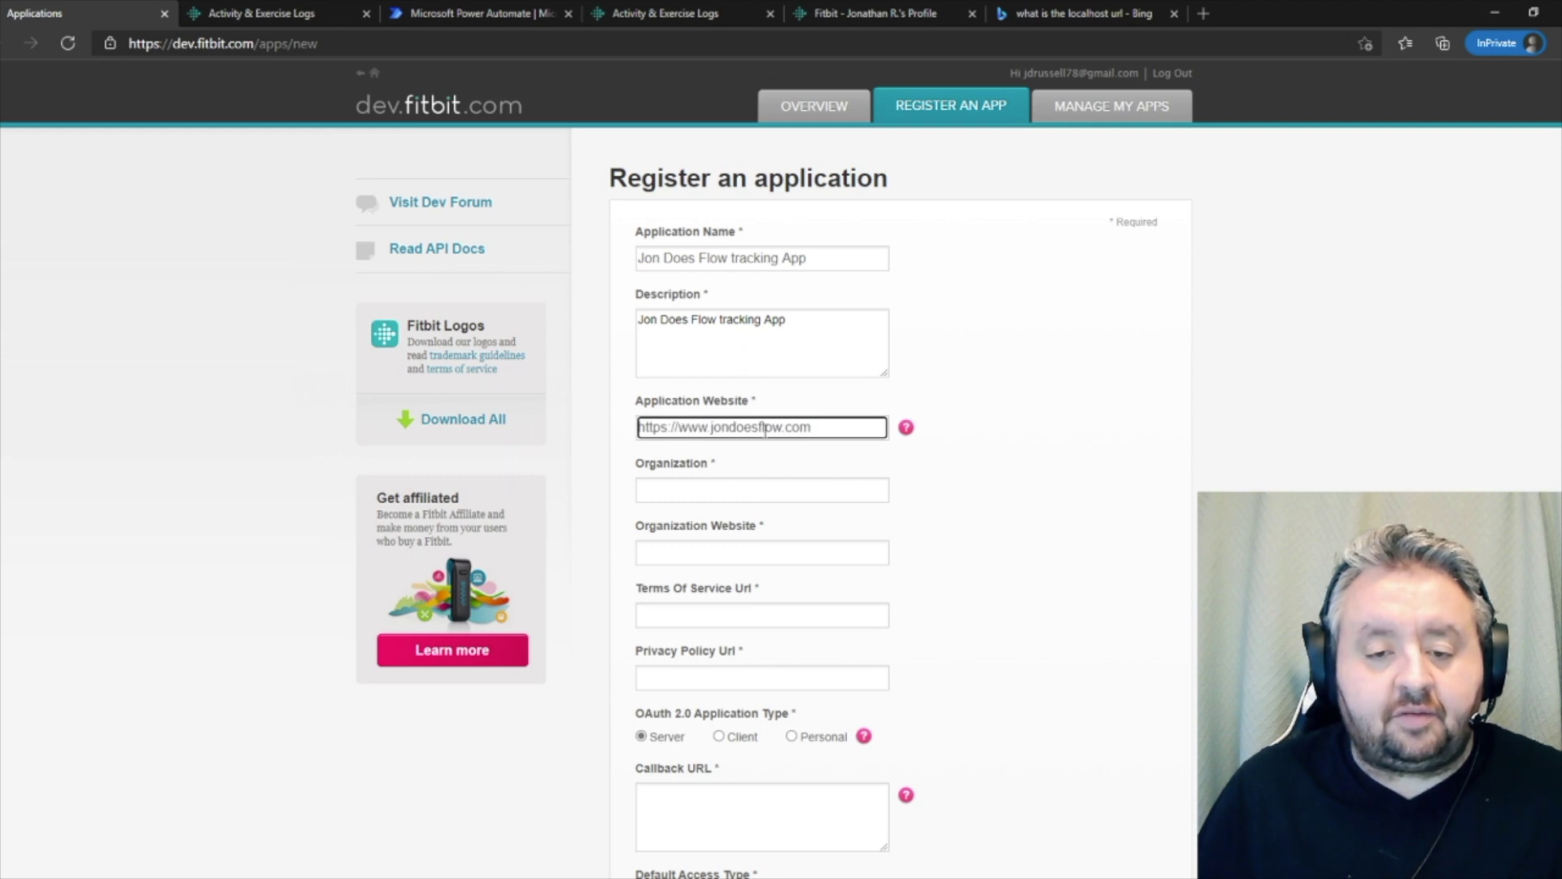
left_click_drag(814, 429, 572, 445)
key("ctrl+c")
- Set the organization, paste the website into organization, terms and privacy URLs, and choose Personal
left_click(675, 489)
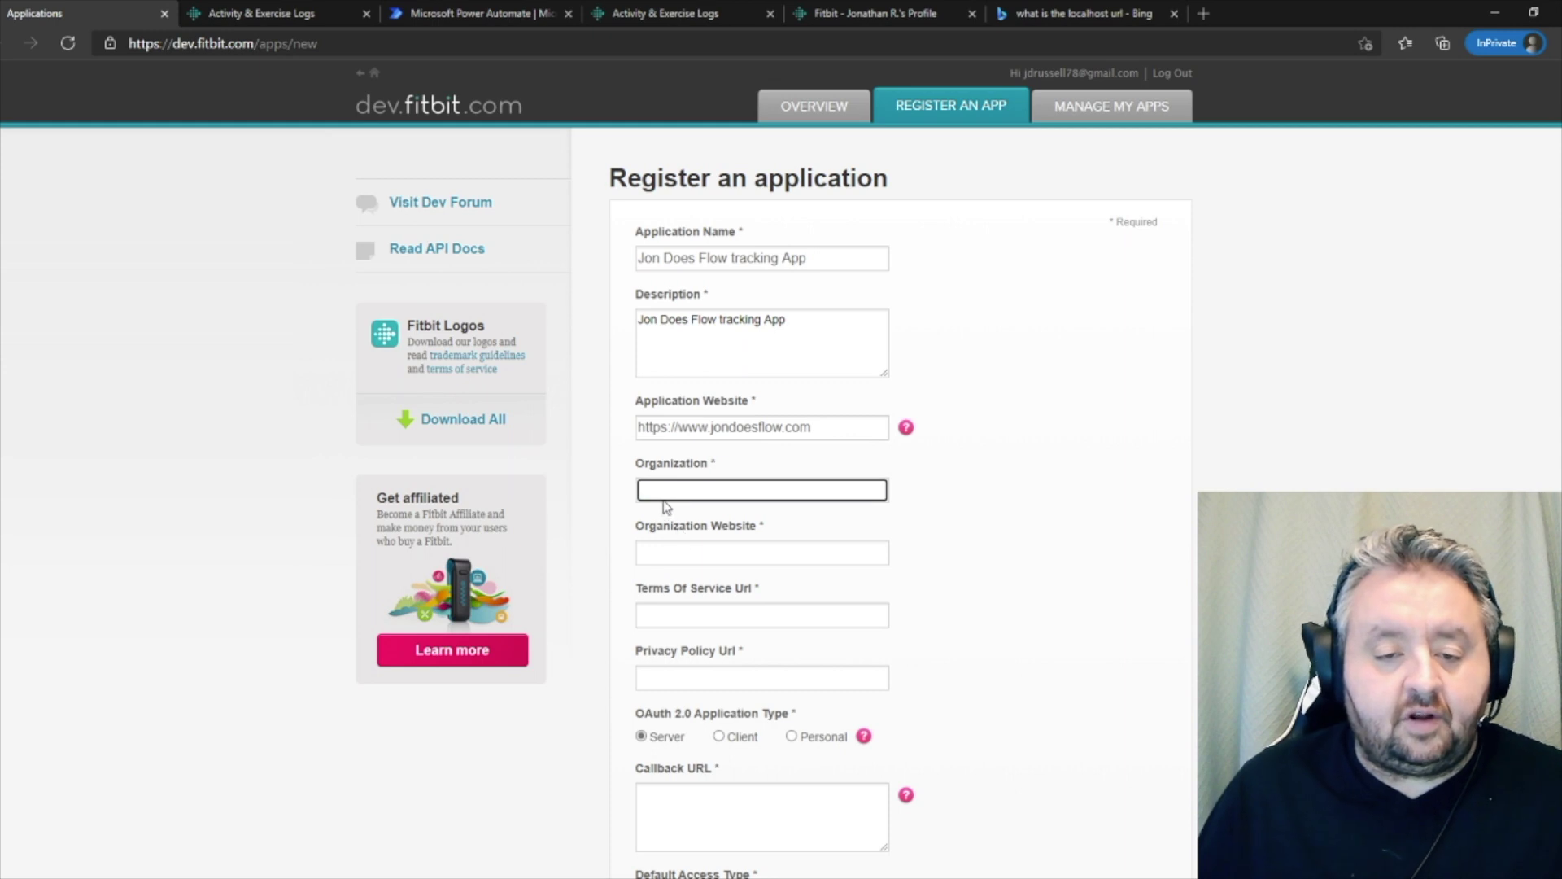
left_click(667, 519)
left_click(701, 558)
key("ctrl+v")
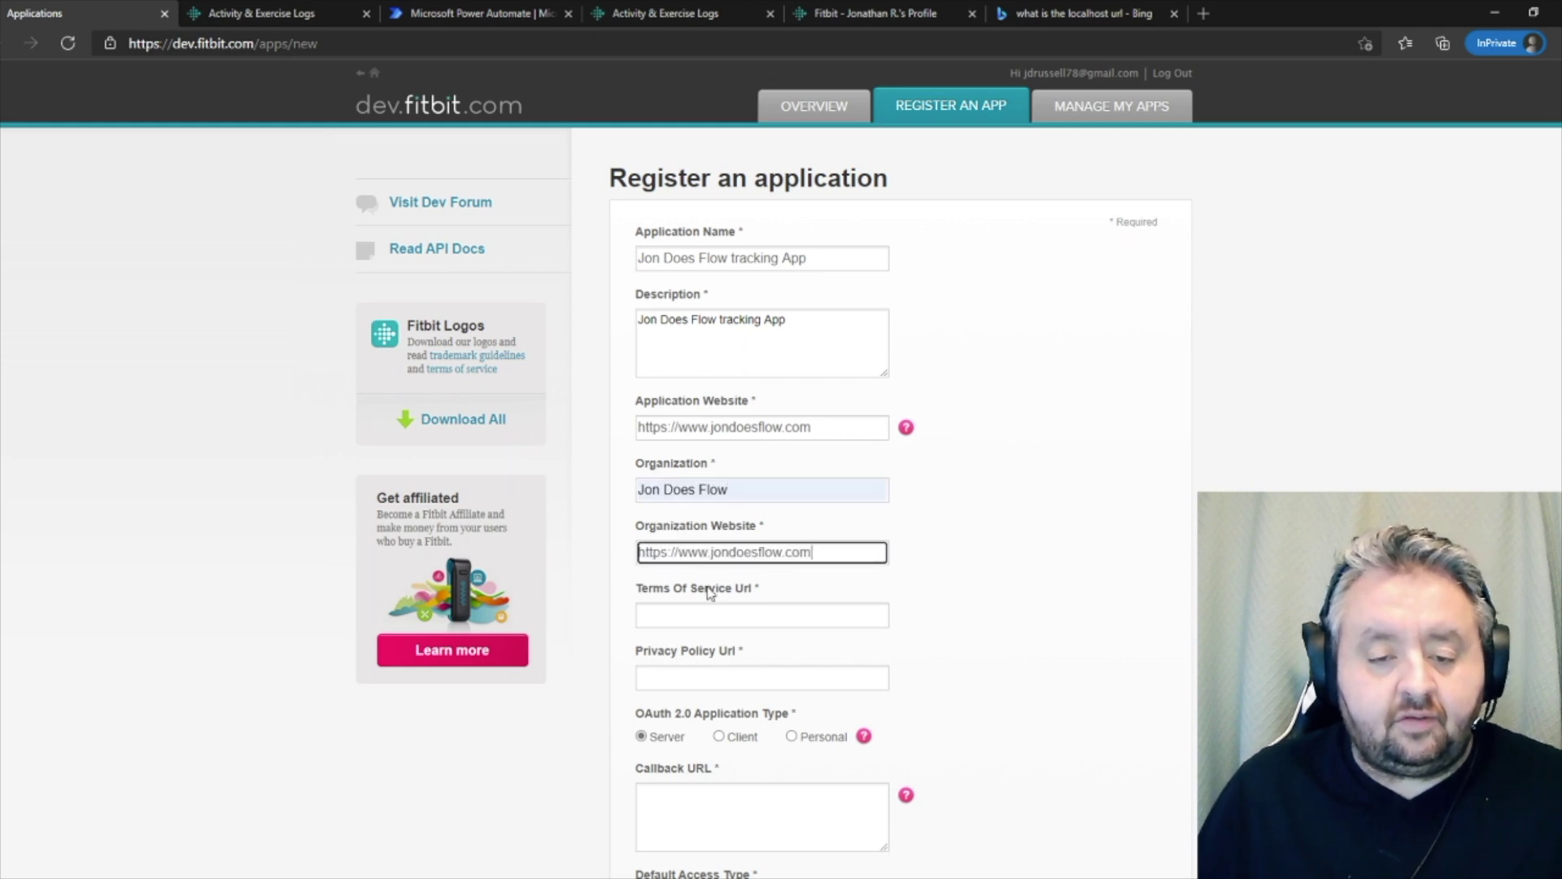
left_click(677, 617)
key("ctrl+v")
left_click(674, 676)
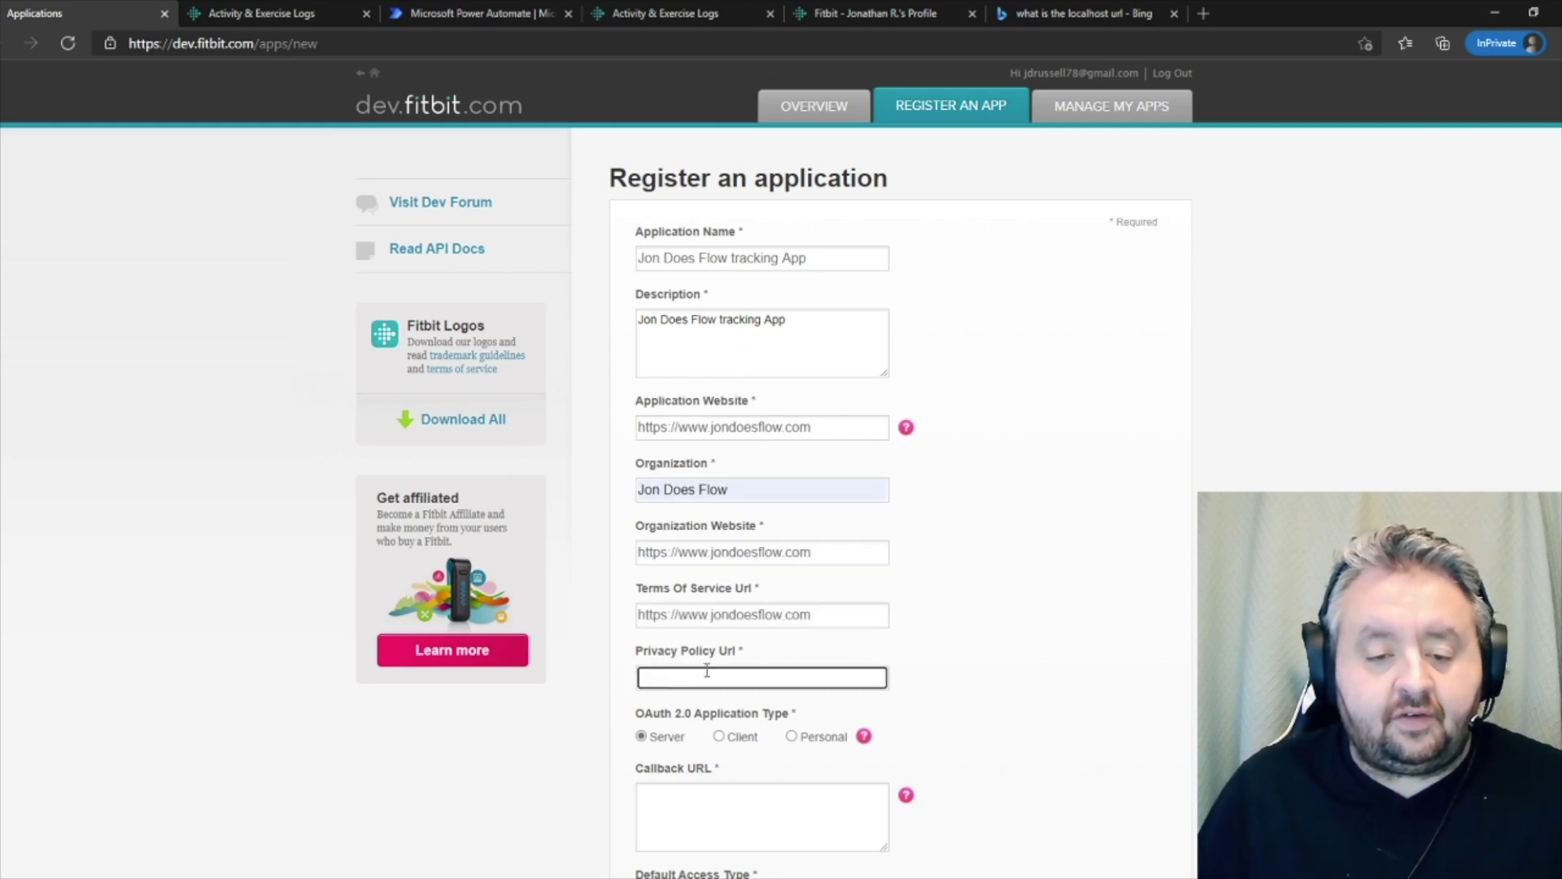
key("ctrl+v")
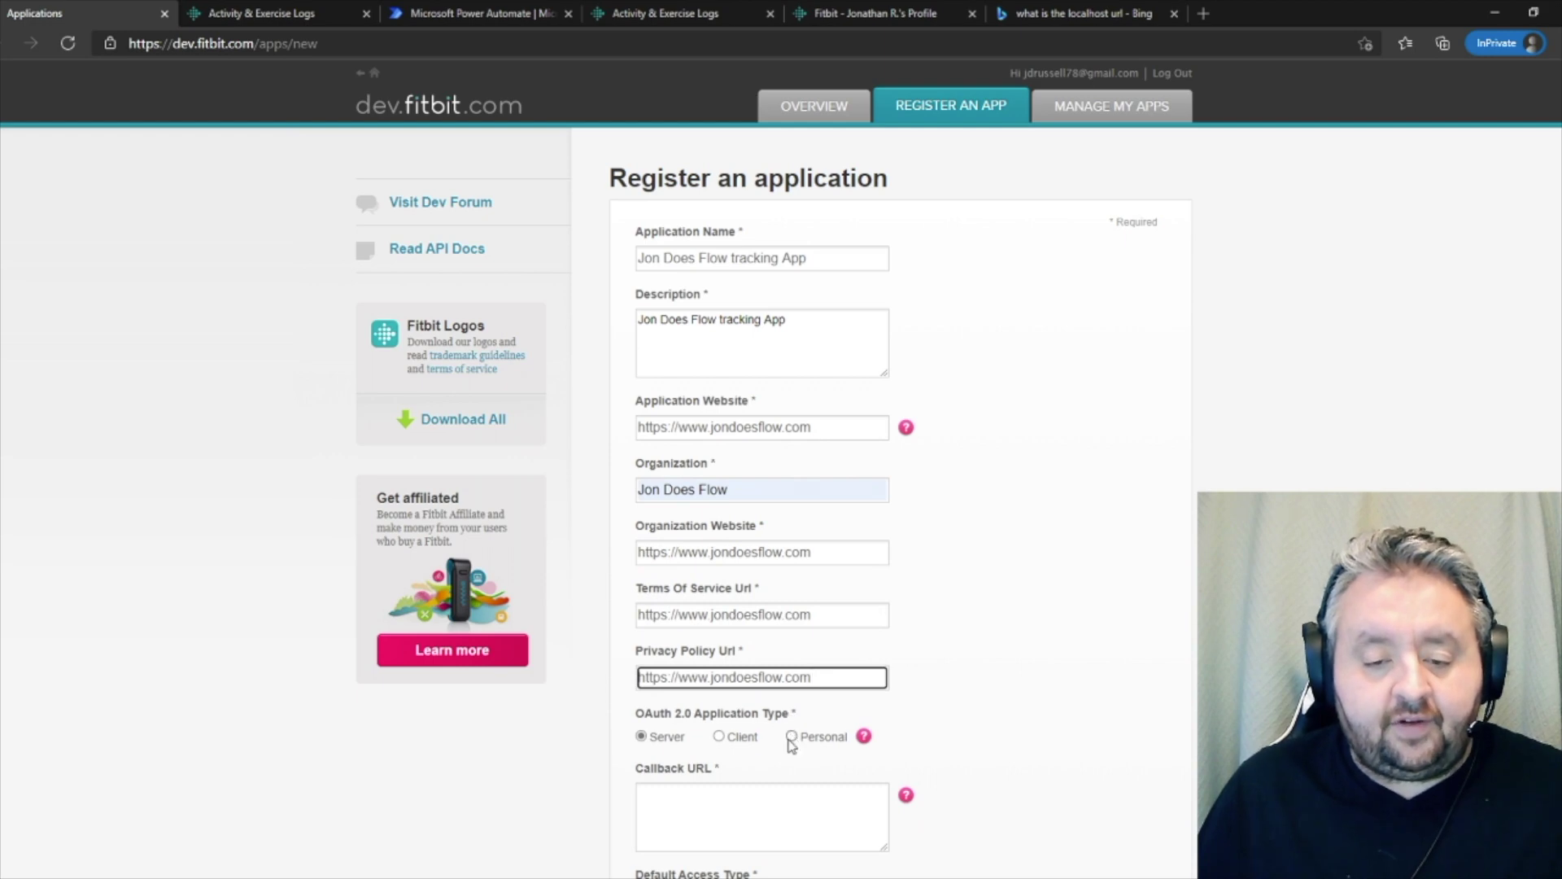
left_click(790, 736)
scroll(791, 736, "down", 3)
left_click(711, 561)
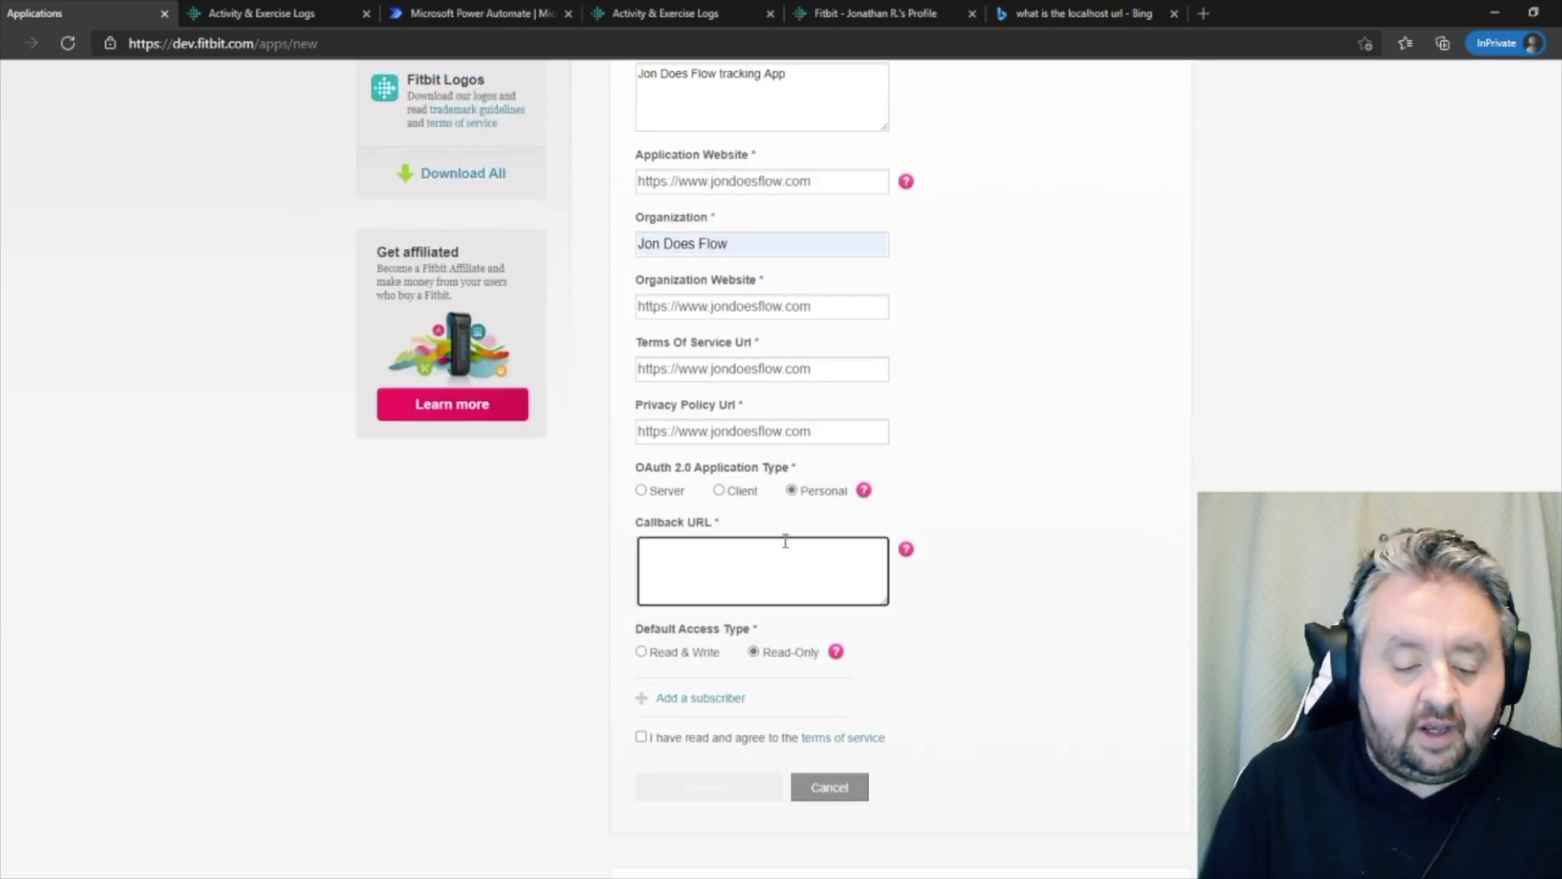
type("http://")
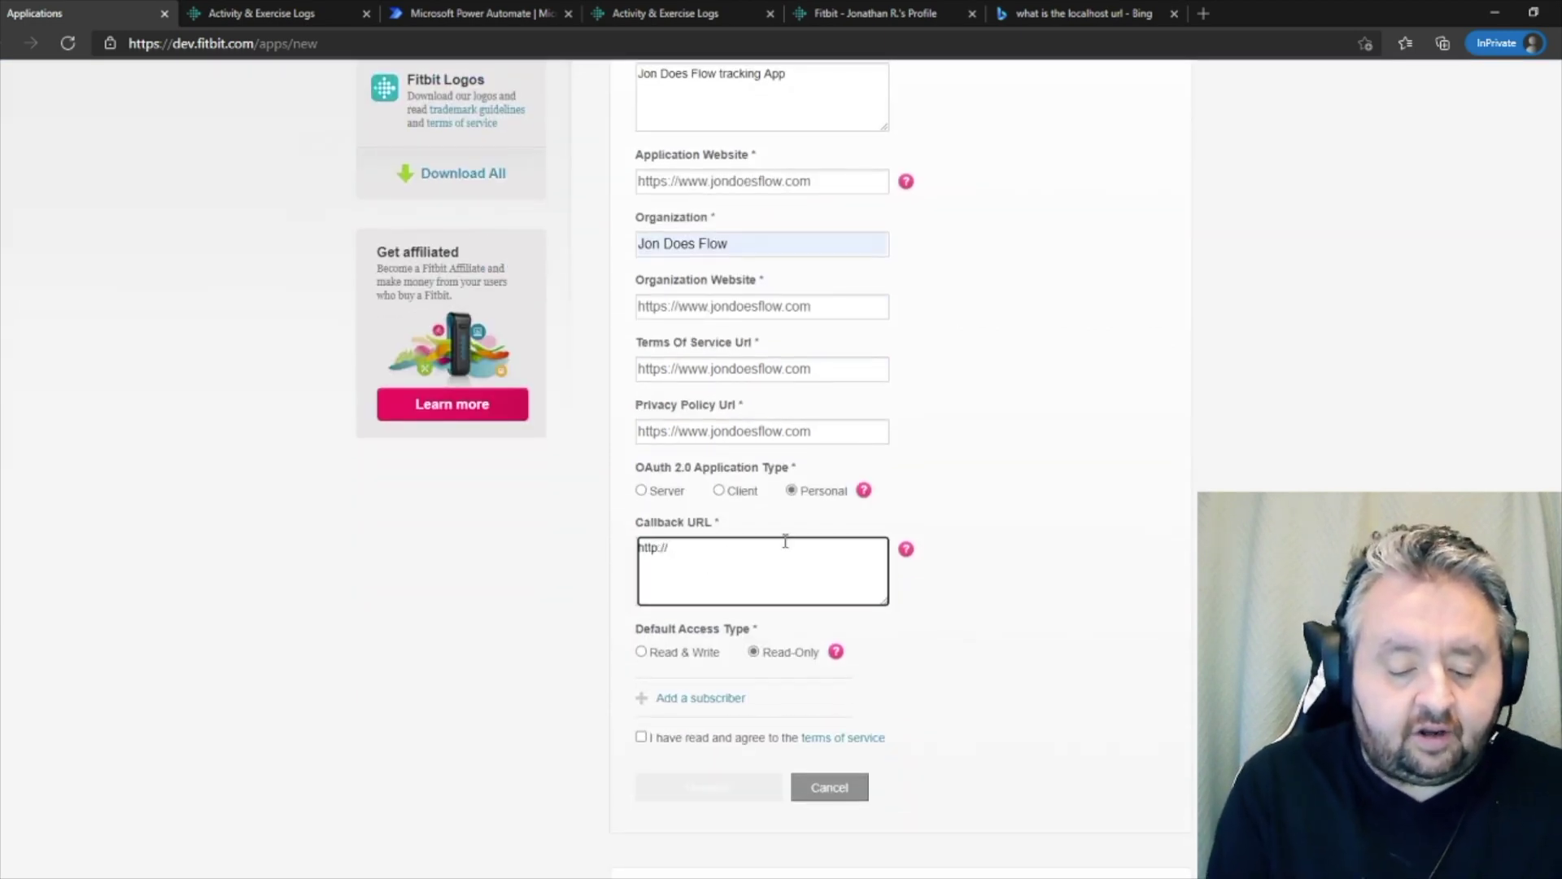
type("localhos")
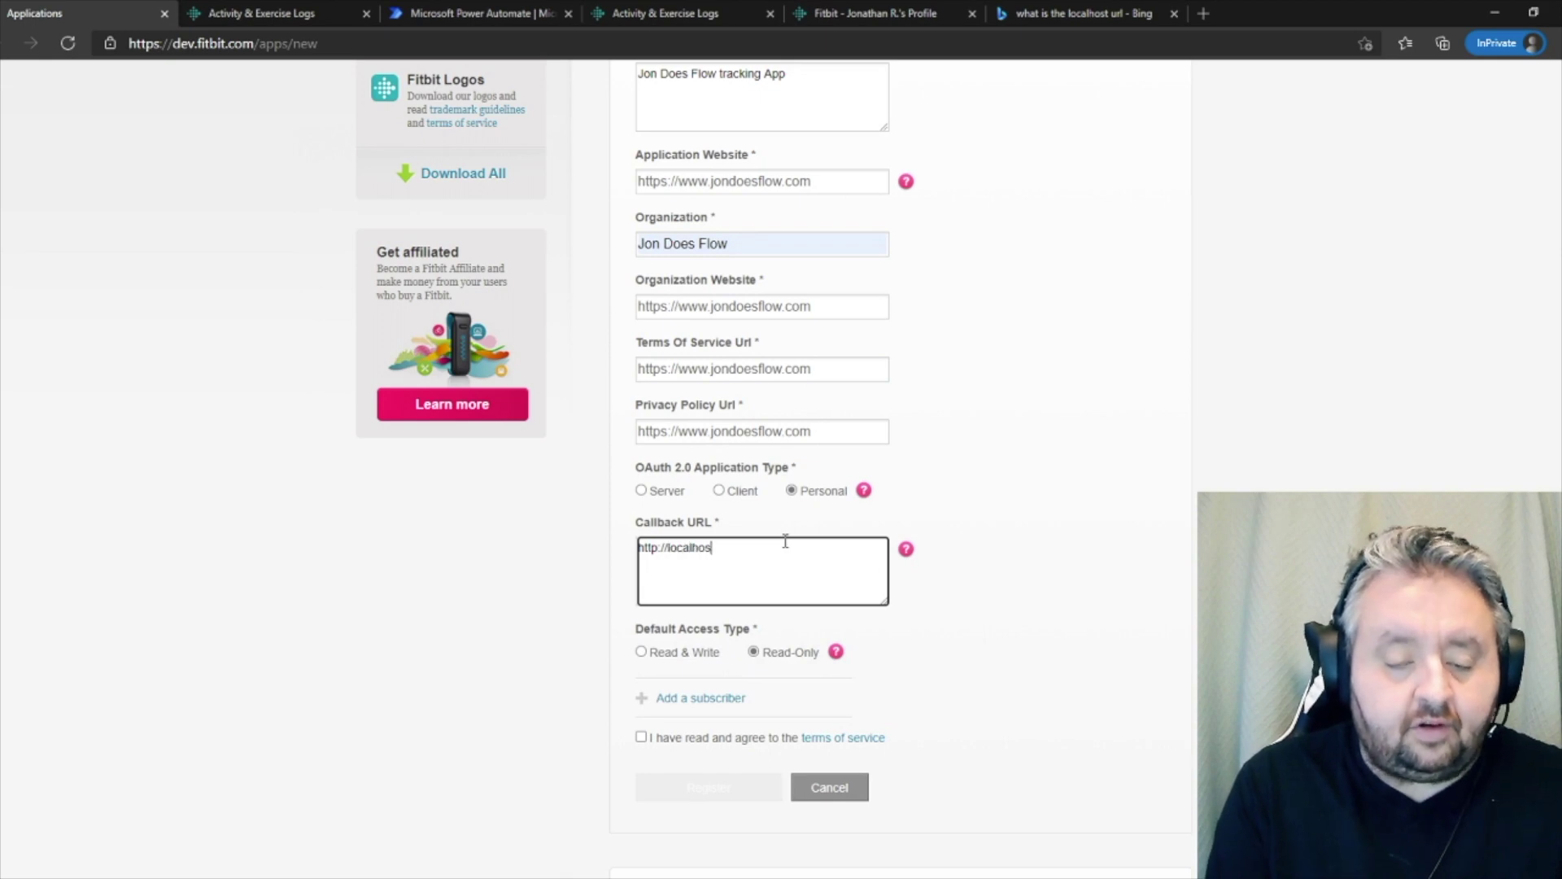
type("t.com")
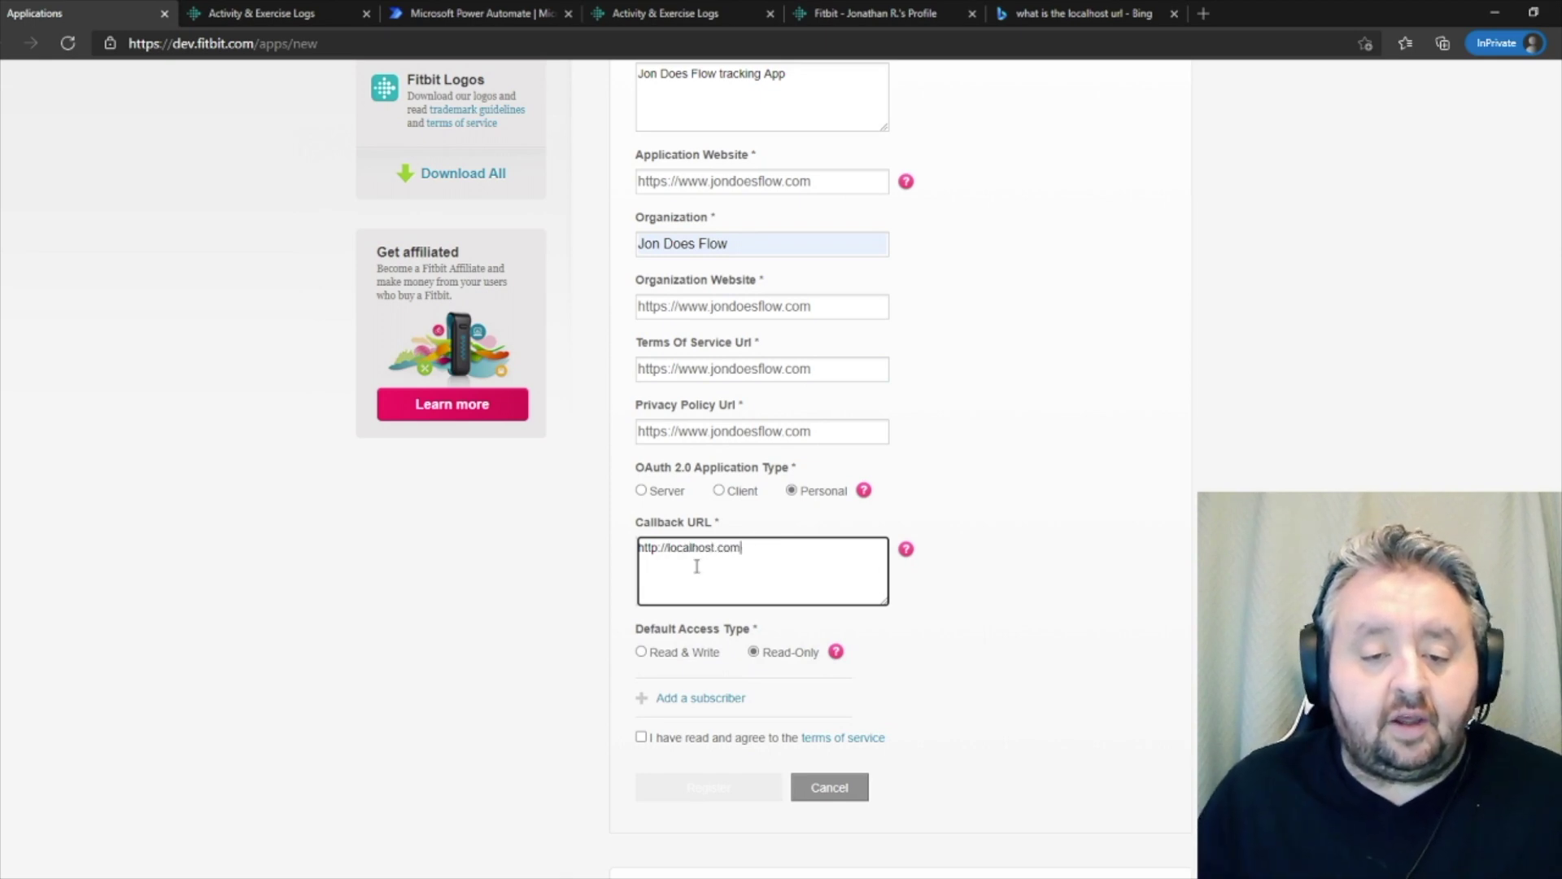
key("BackSpace")
key("BackSpace")
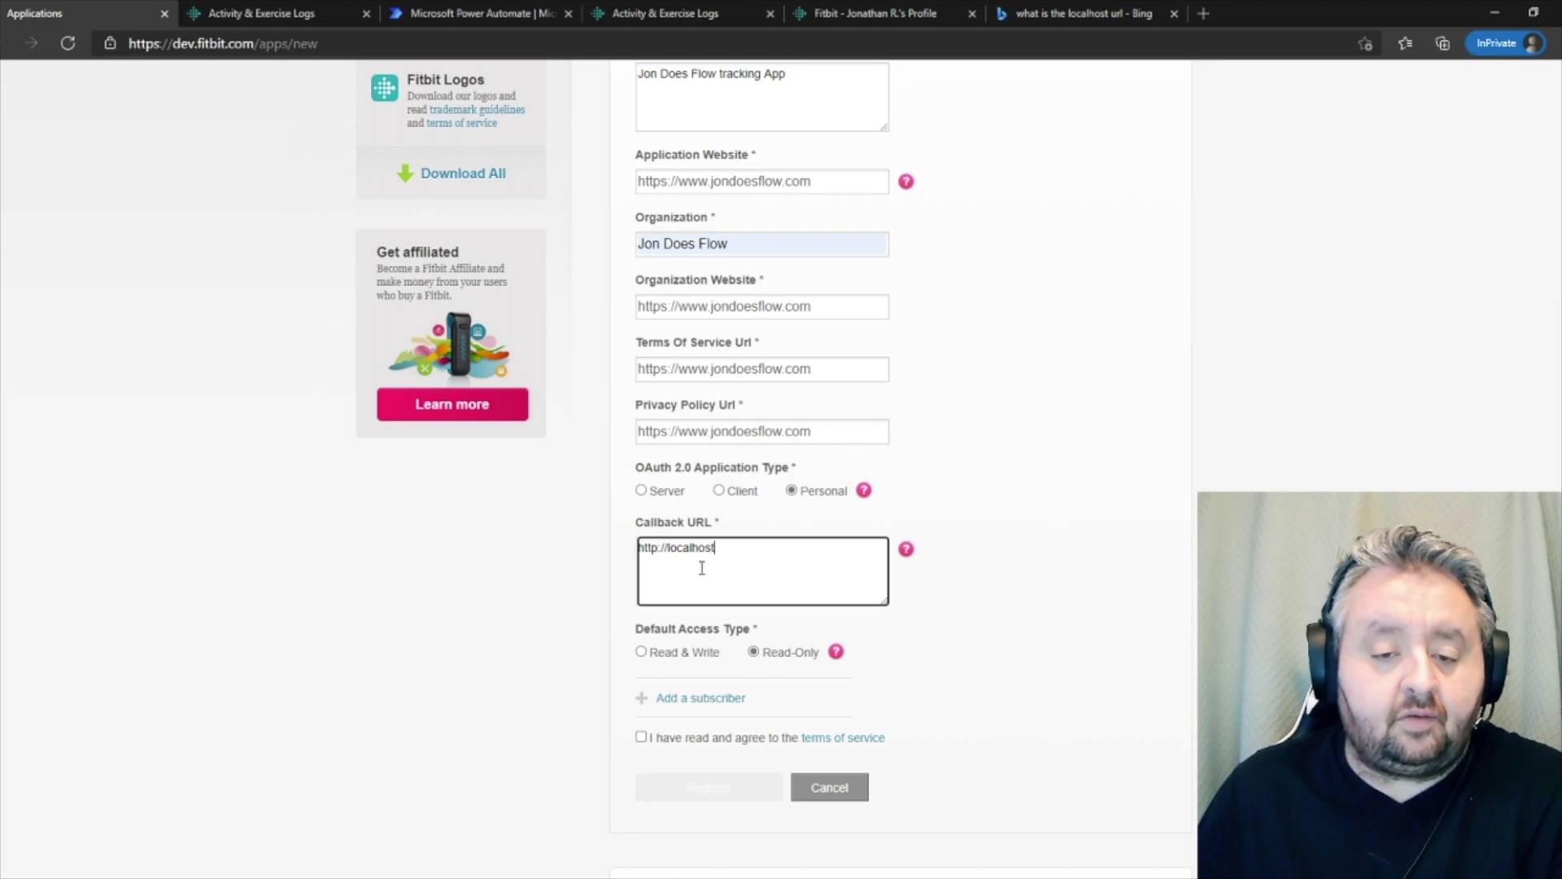
left_click(669, 735)
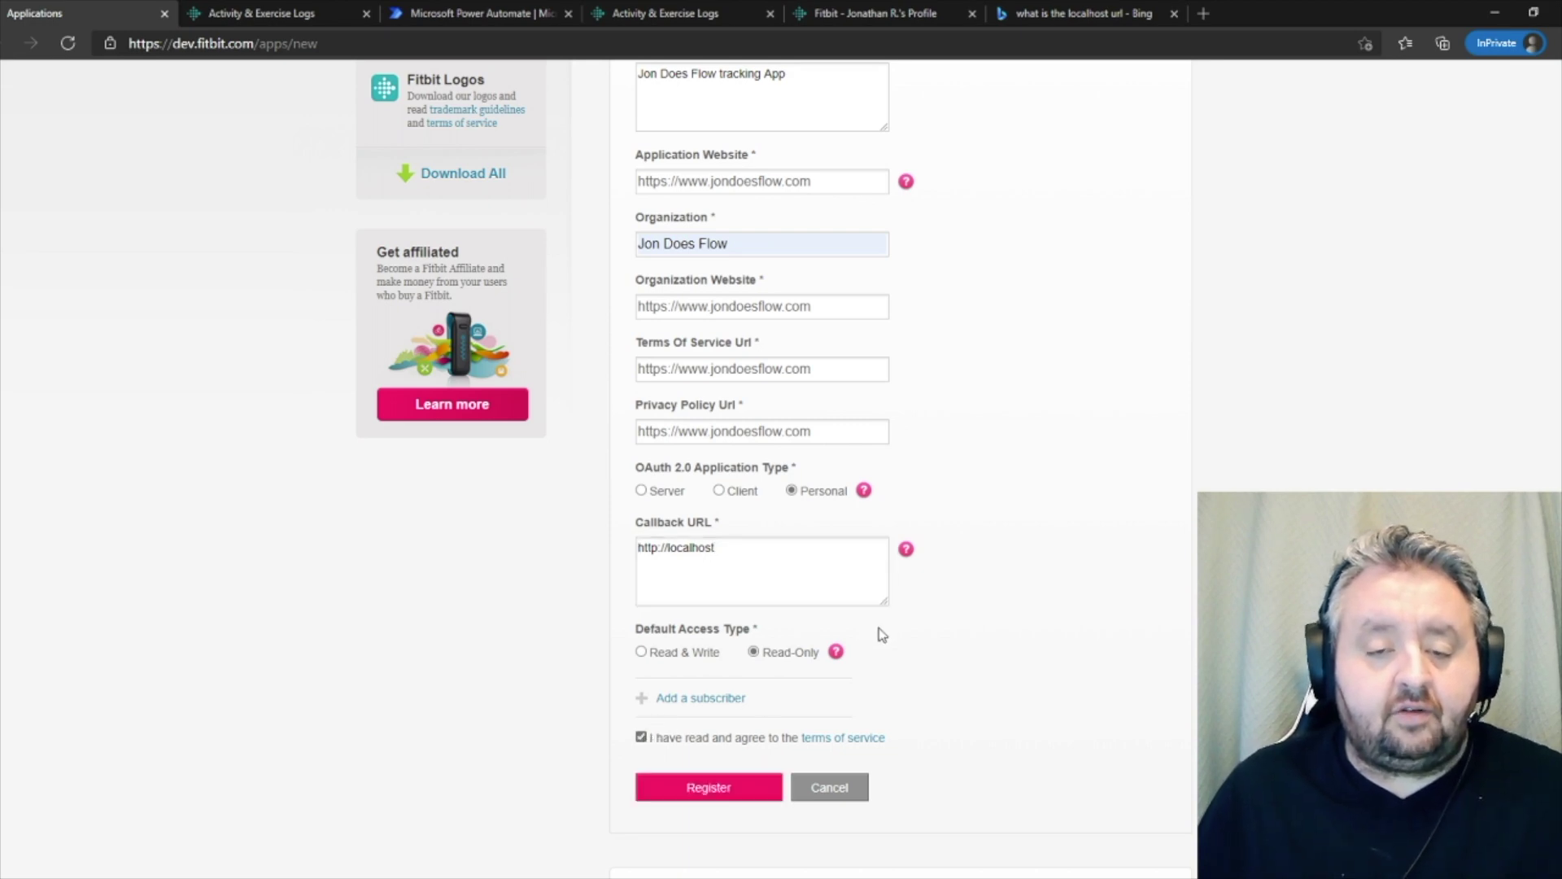
scroll(883, 632, "up", 2)
scroll(889, 630, "down", 1)
scroll(814, 732, "down", 3)
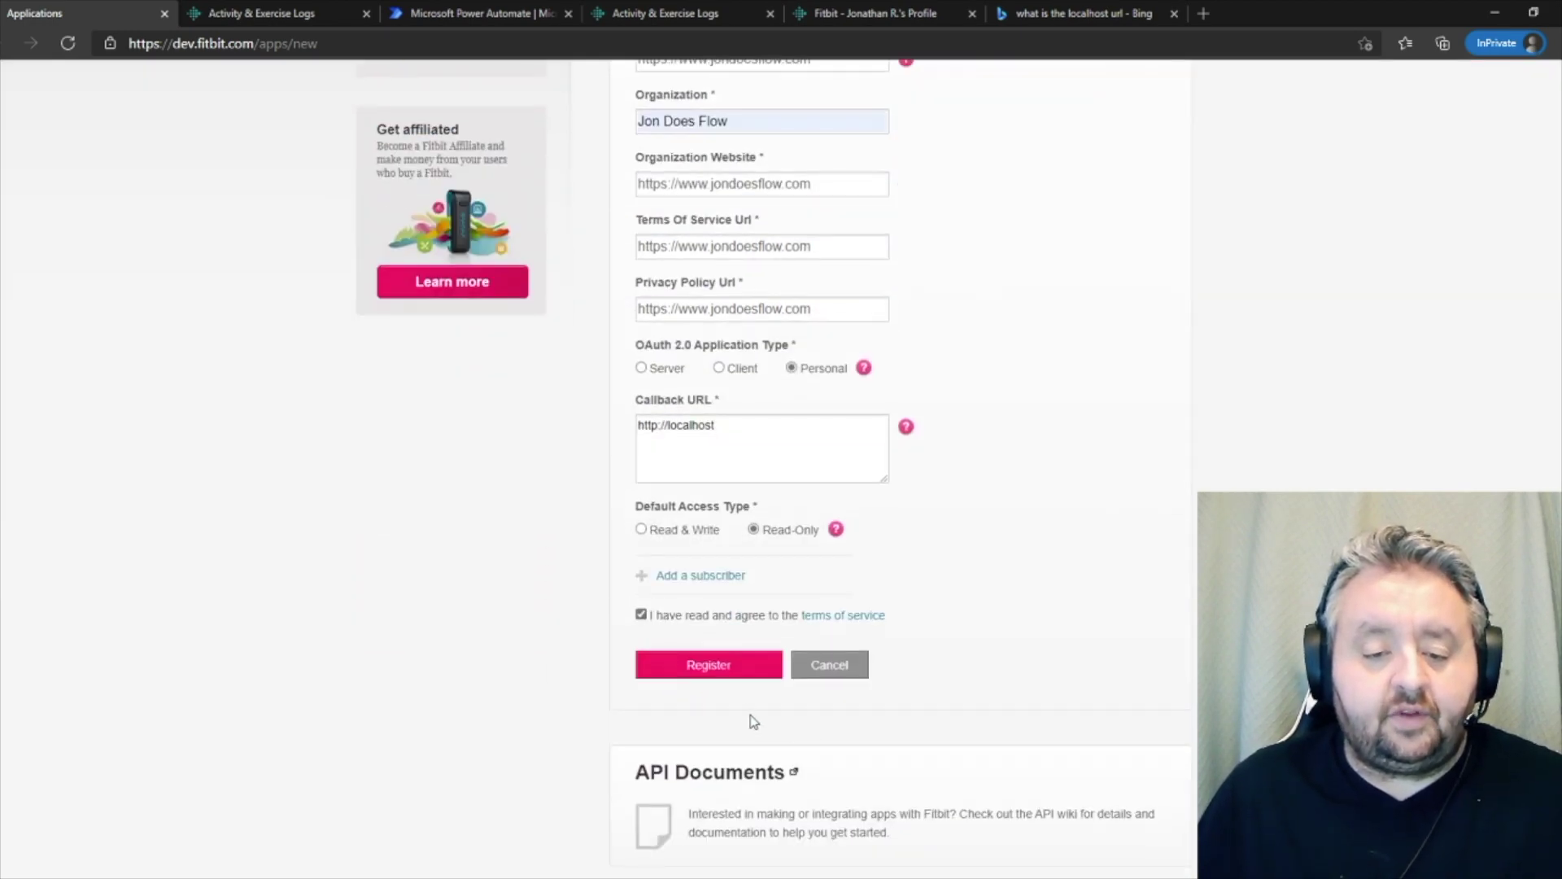
left_click(733, 664)
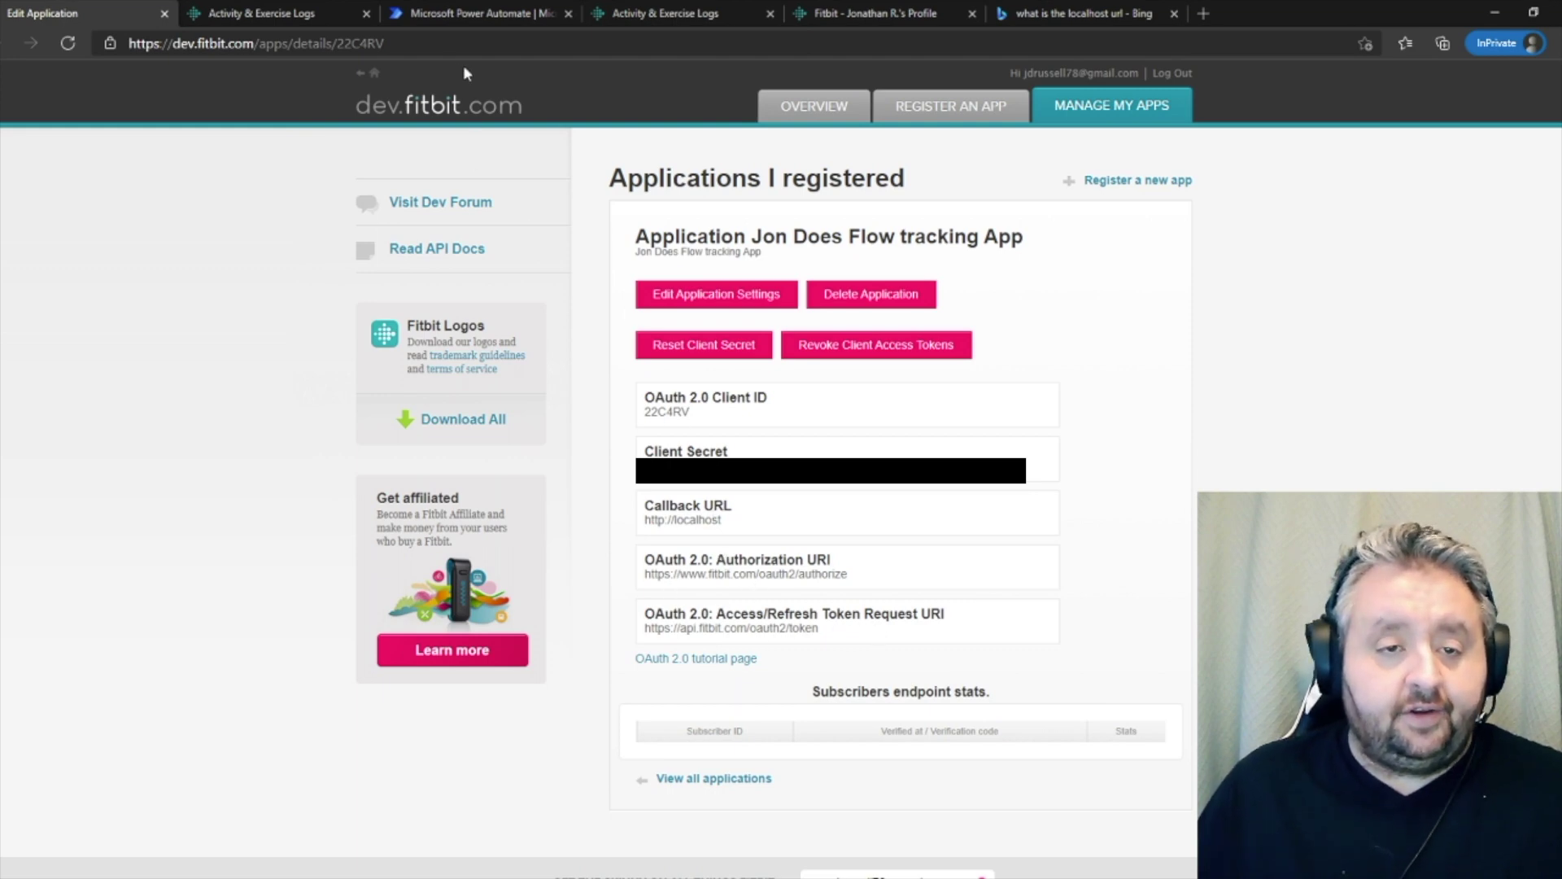
left_click(471, 16)
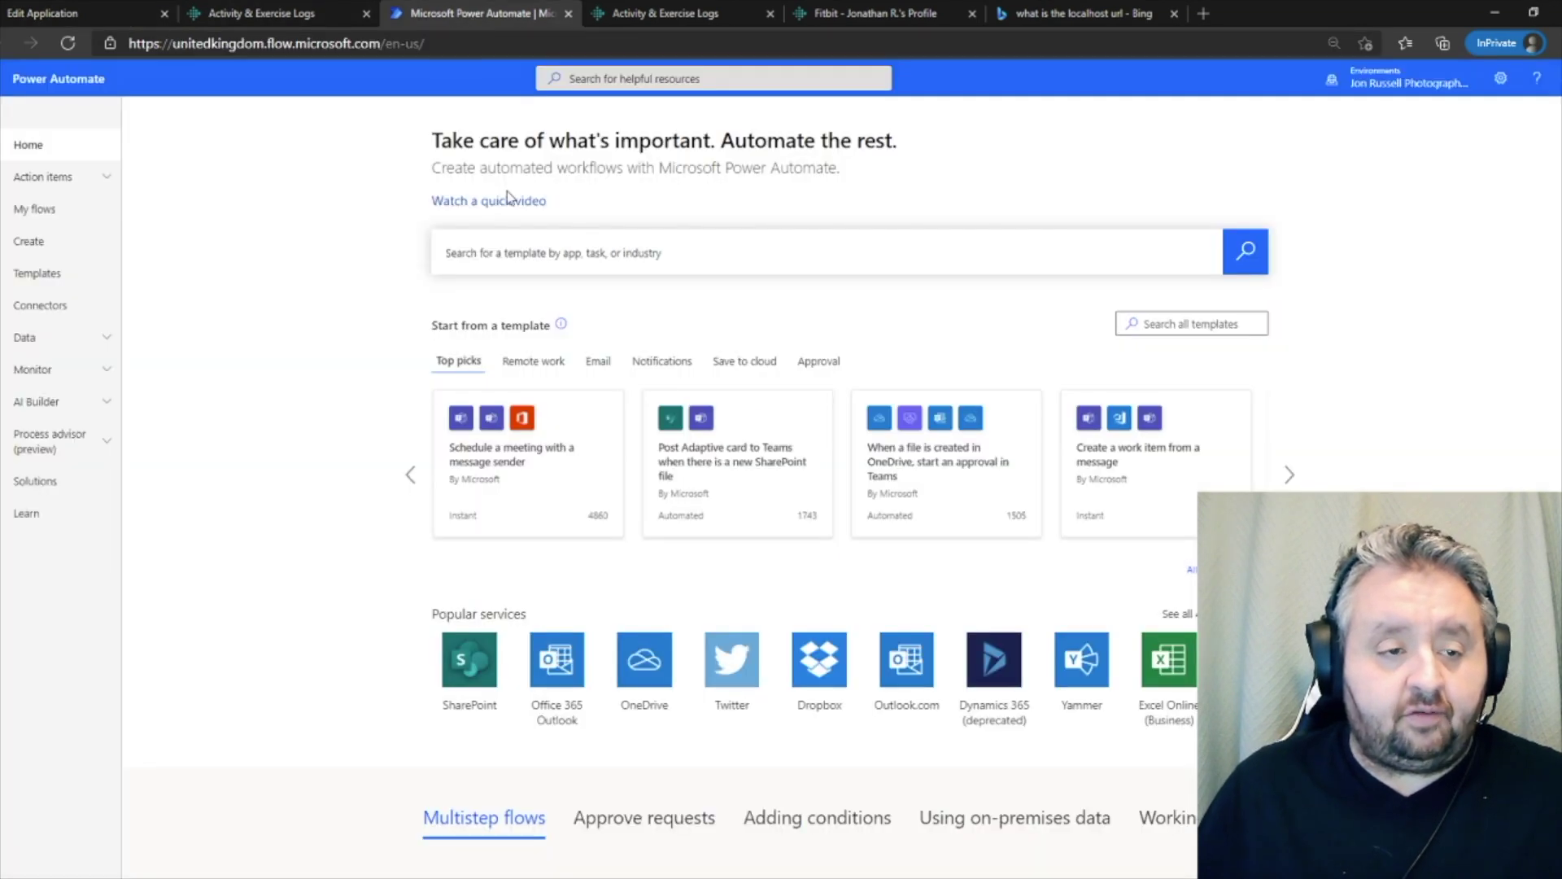
- Create a blank custom connector named 'Fitbit app'
left_click(103, 348)
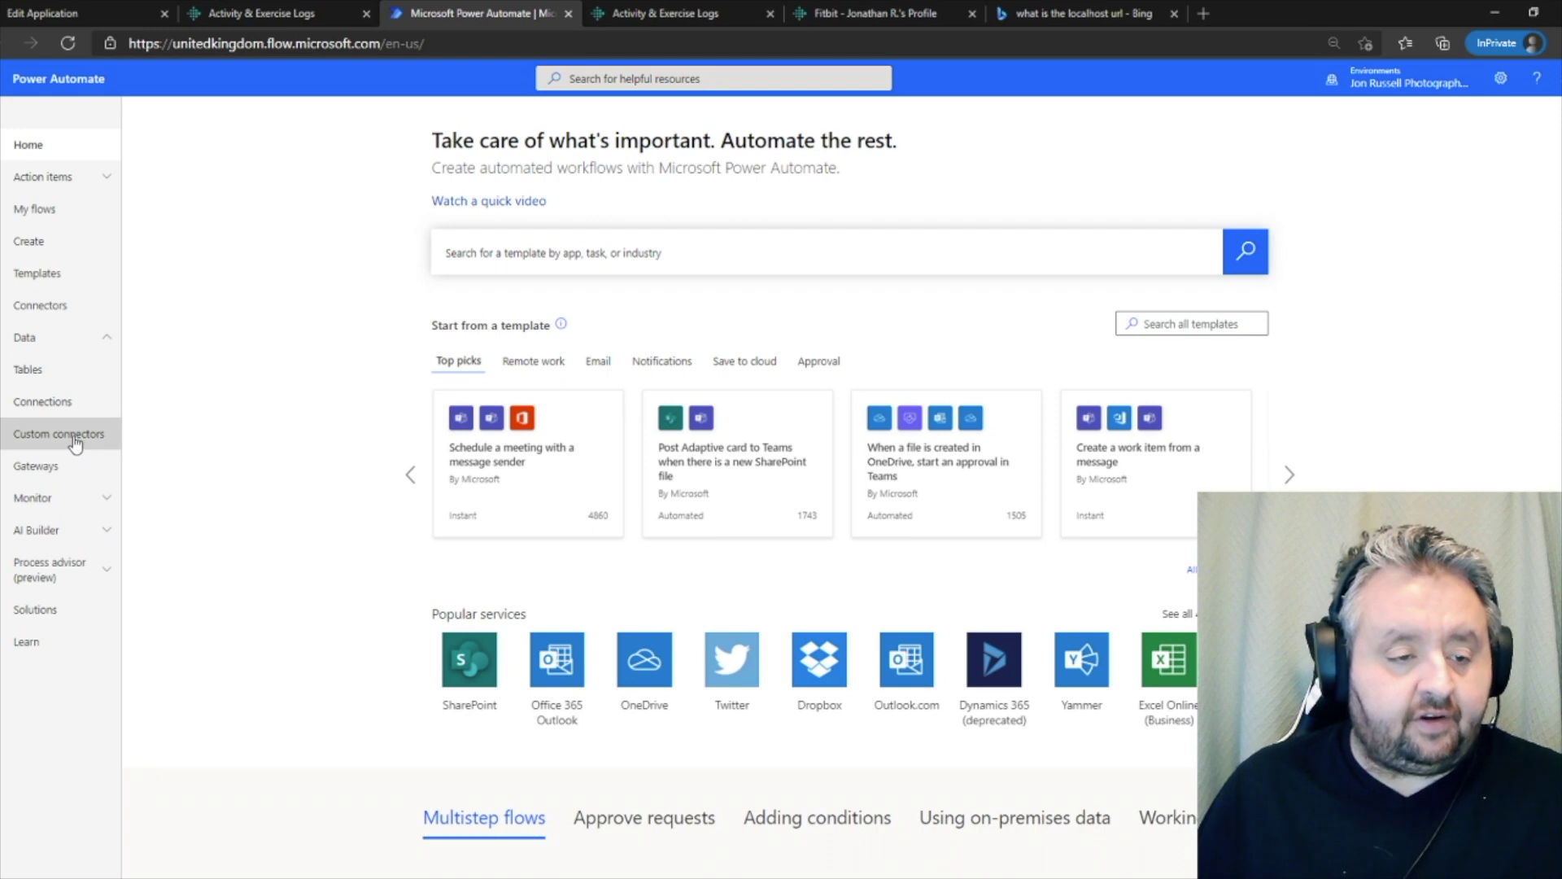
left_click(77, 441)
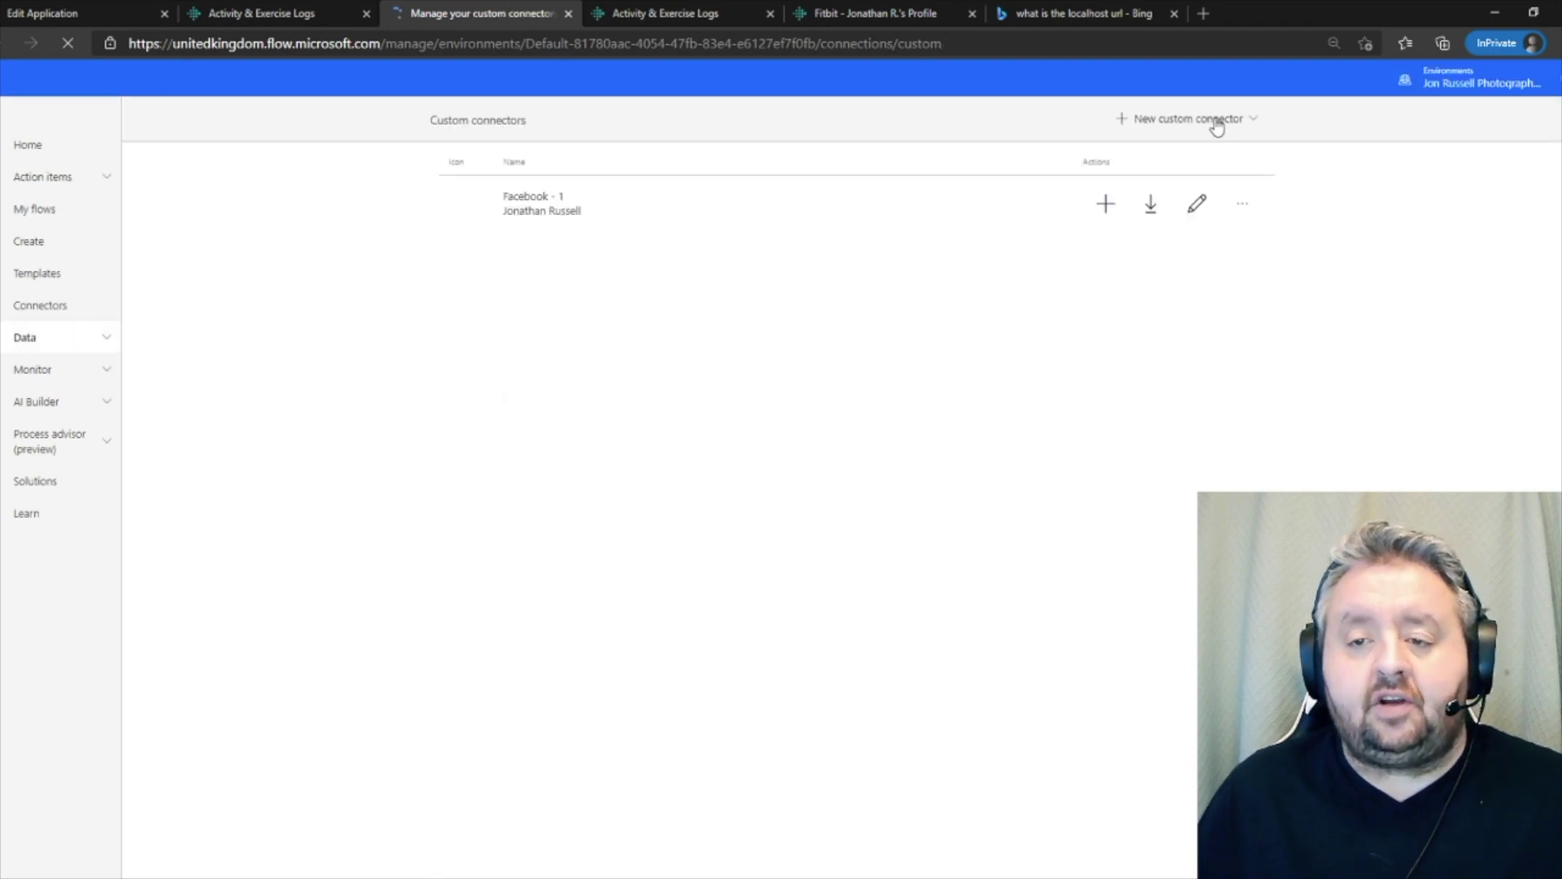
left_click(1218, 120)
left_click(804, 330)
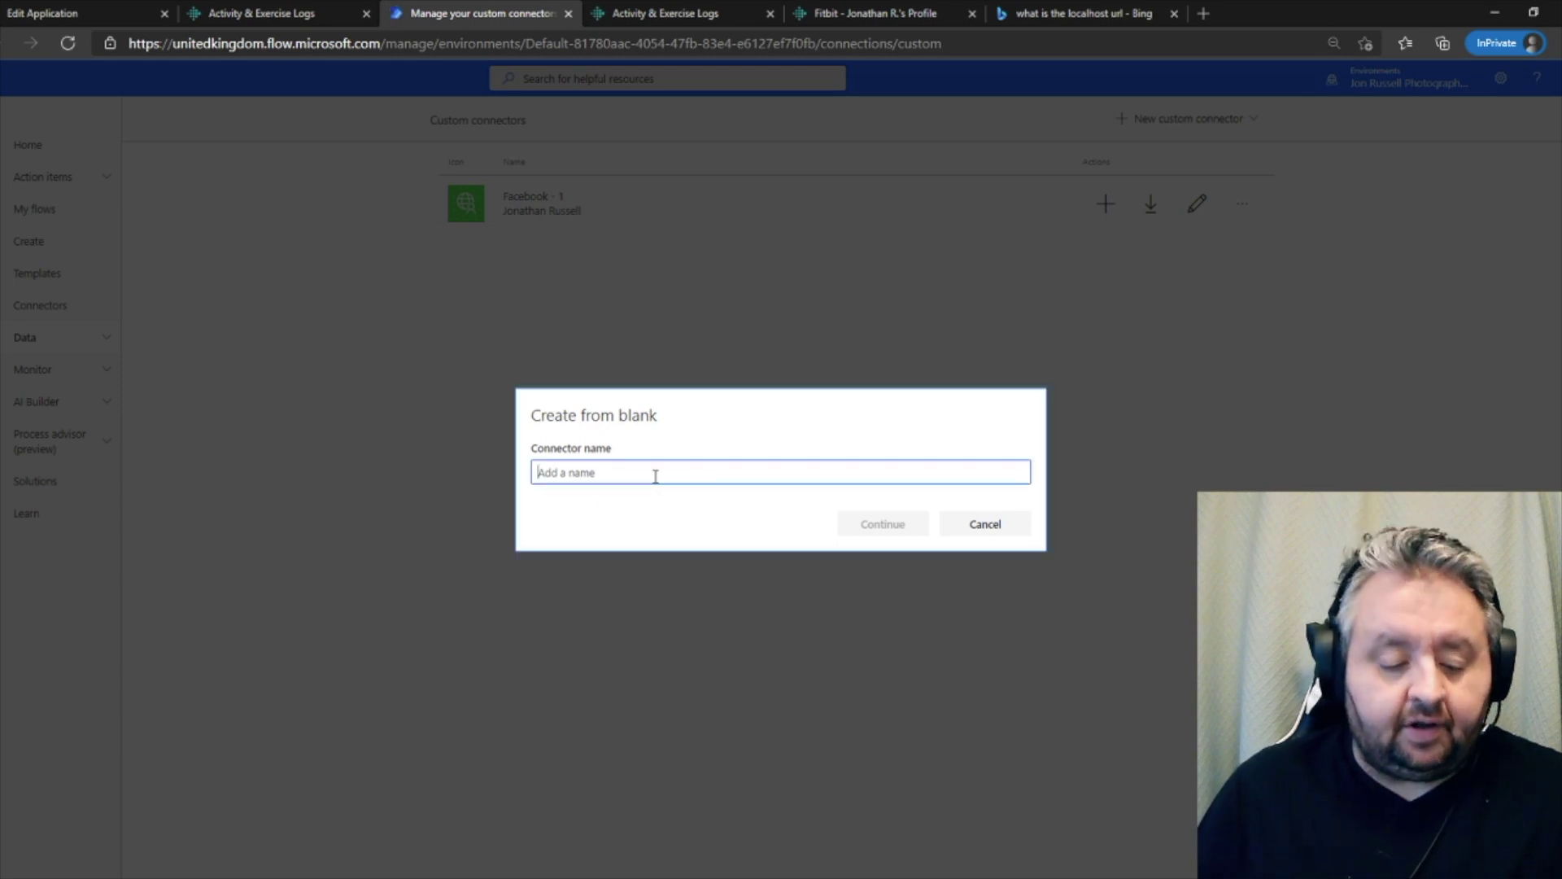
type("Fitbit")
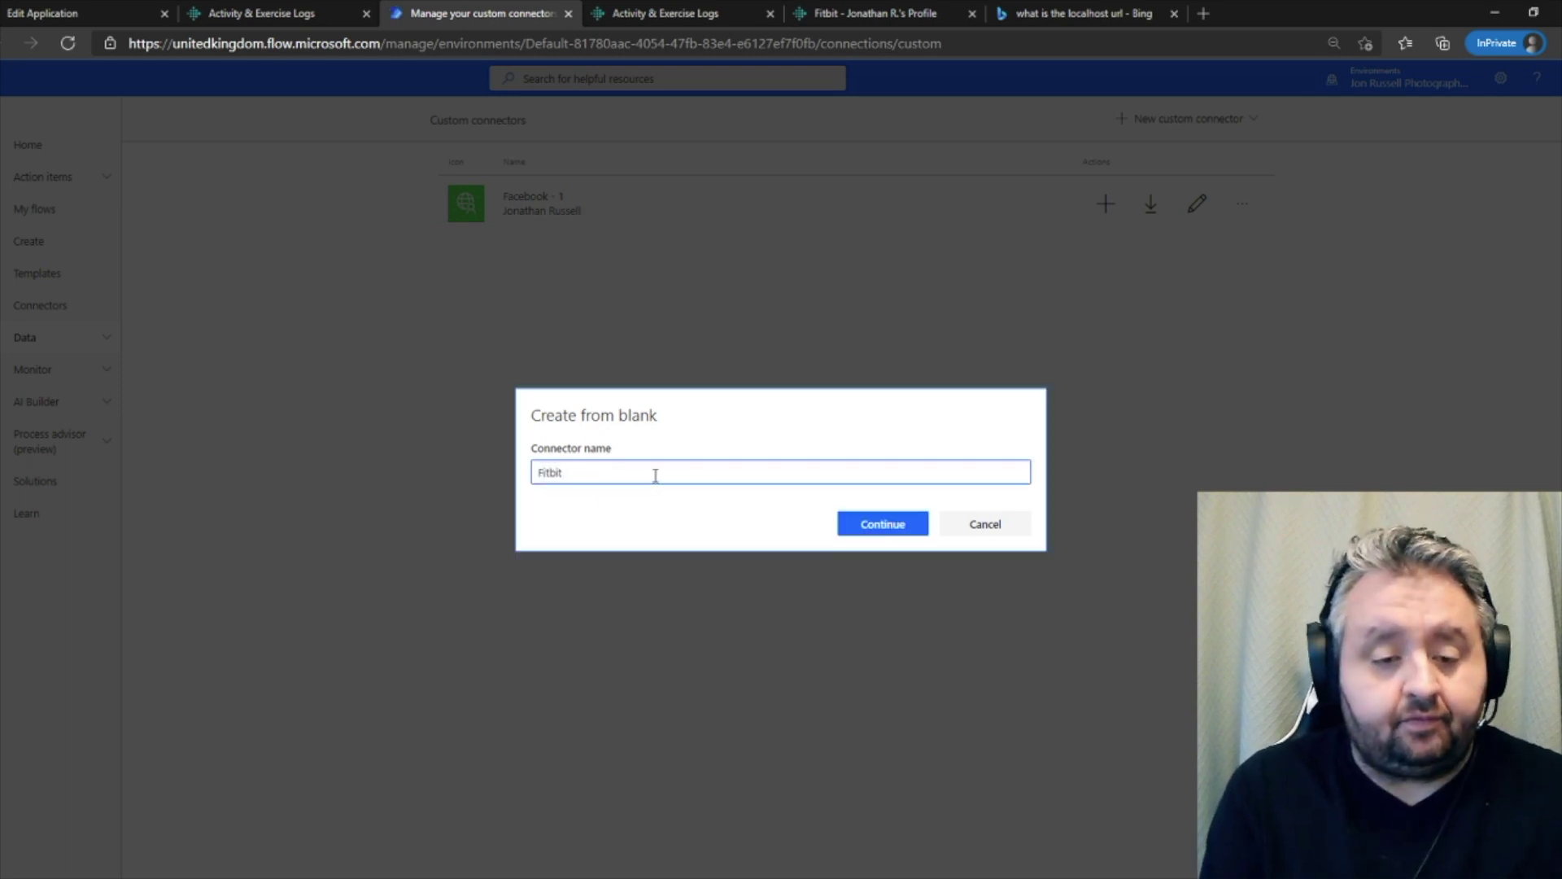
type(" app")
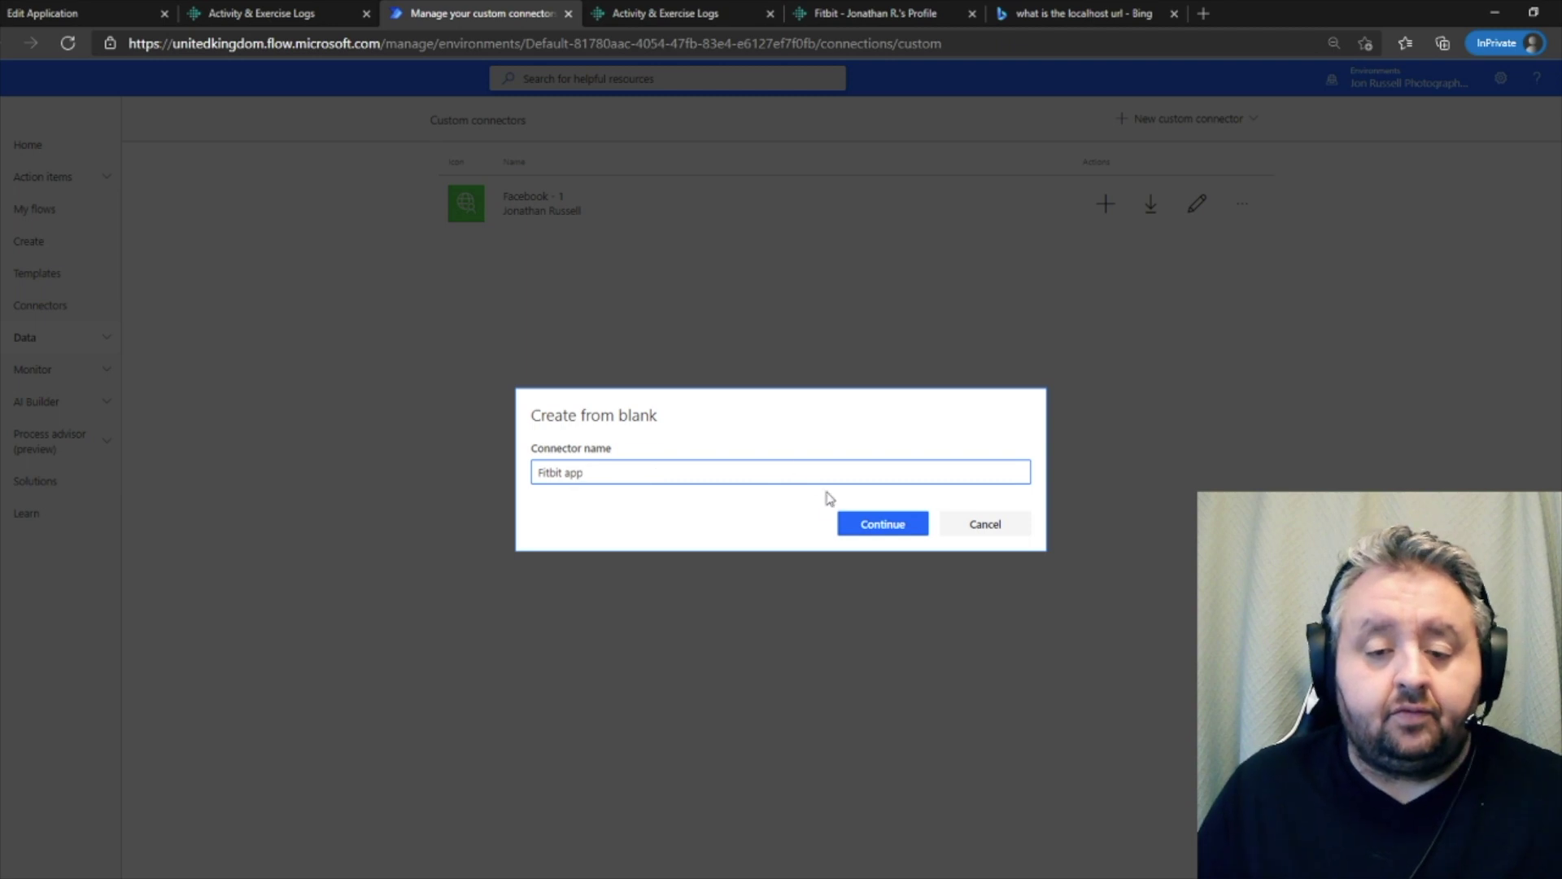
left_click(840, 523)
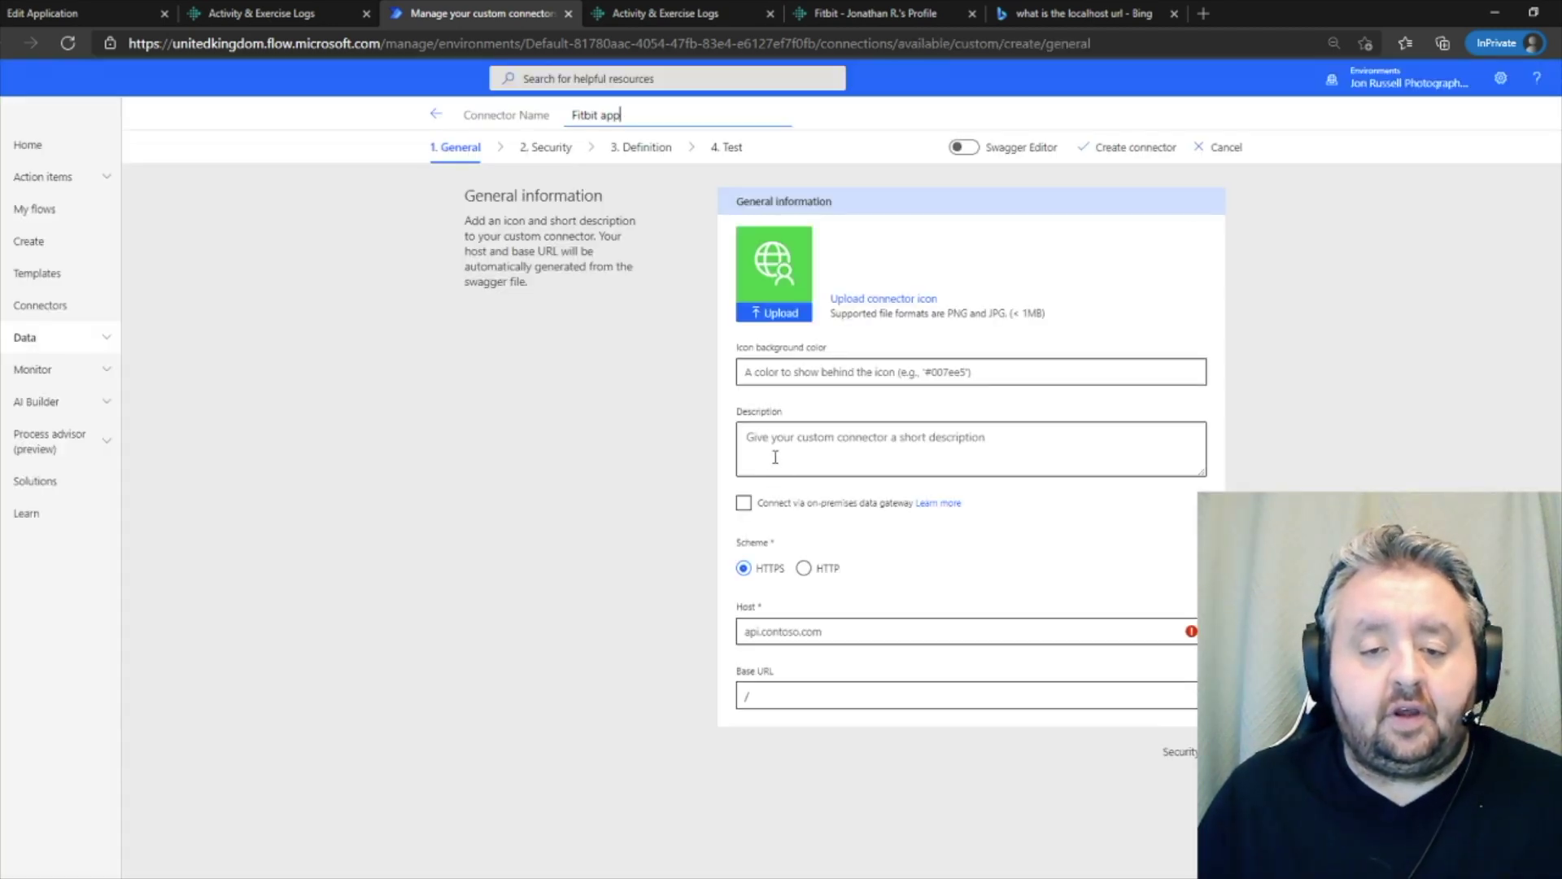
- Describe it as 'Allows a user to request information from fitbit api' with host api.fitbit.com
left_click(781, 445)
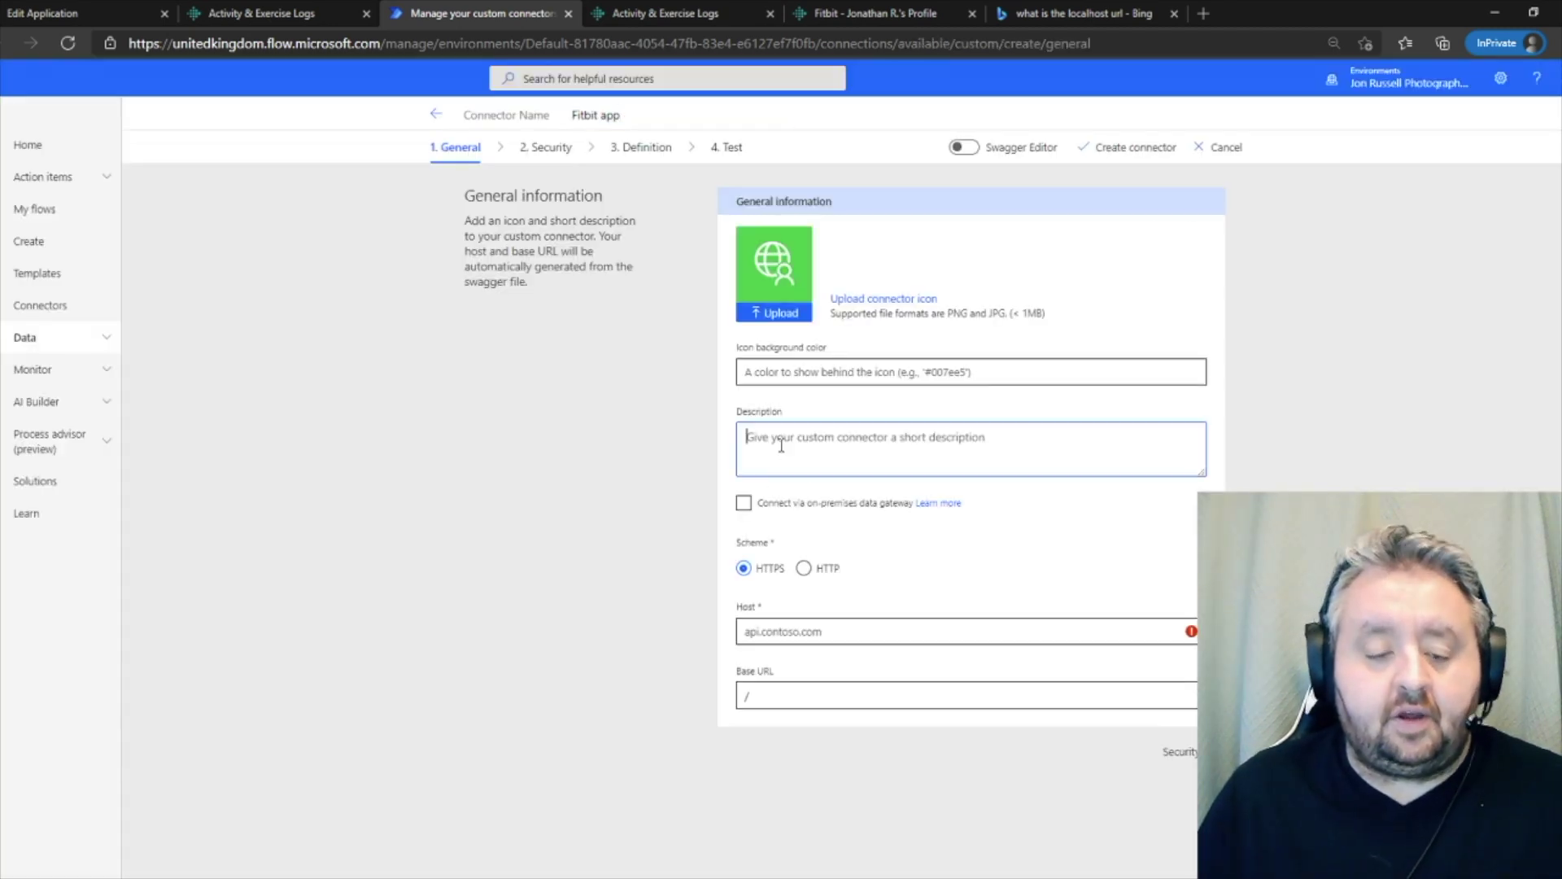
type("A")
key("BackSpace")
type("All")
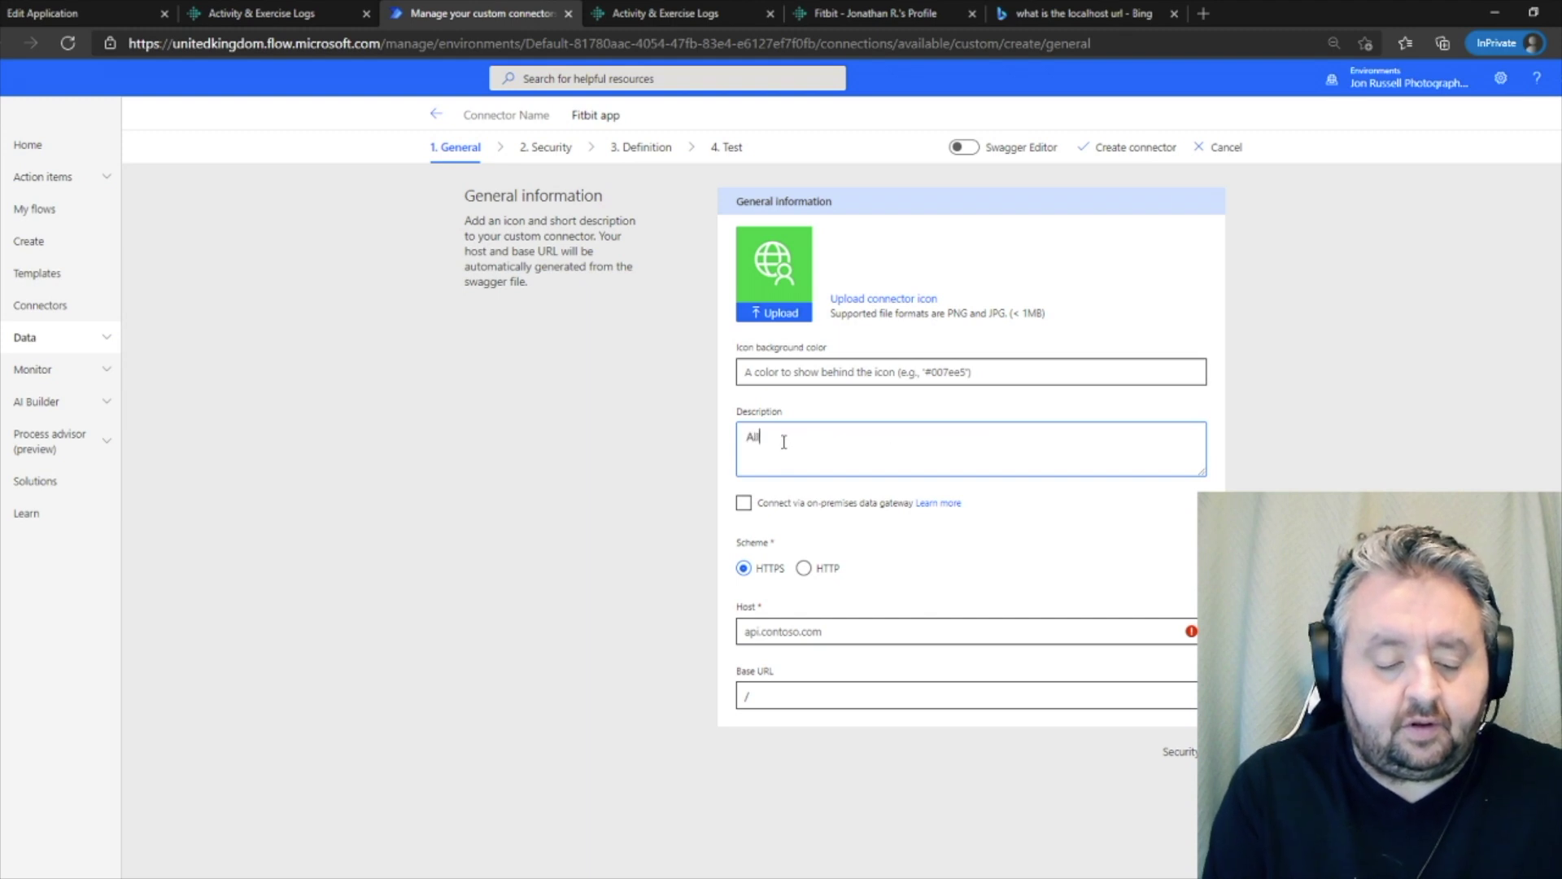
type("ows a user to ")
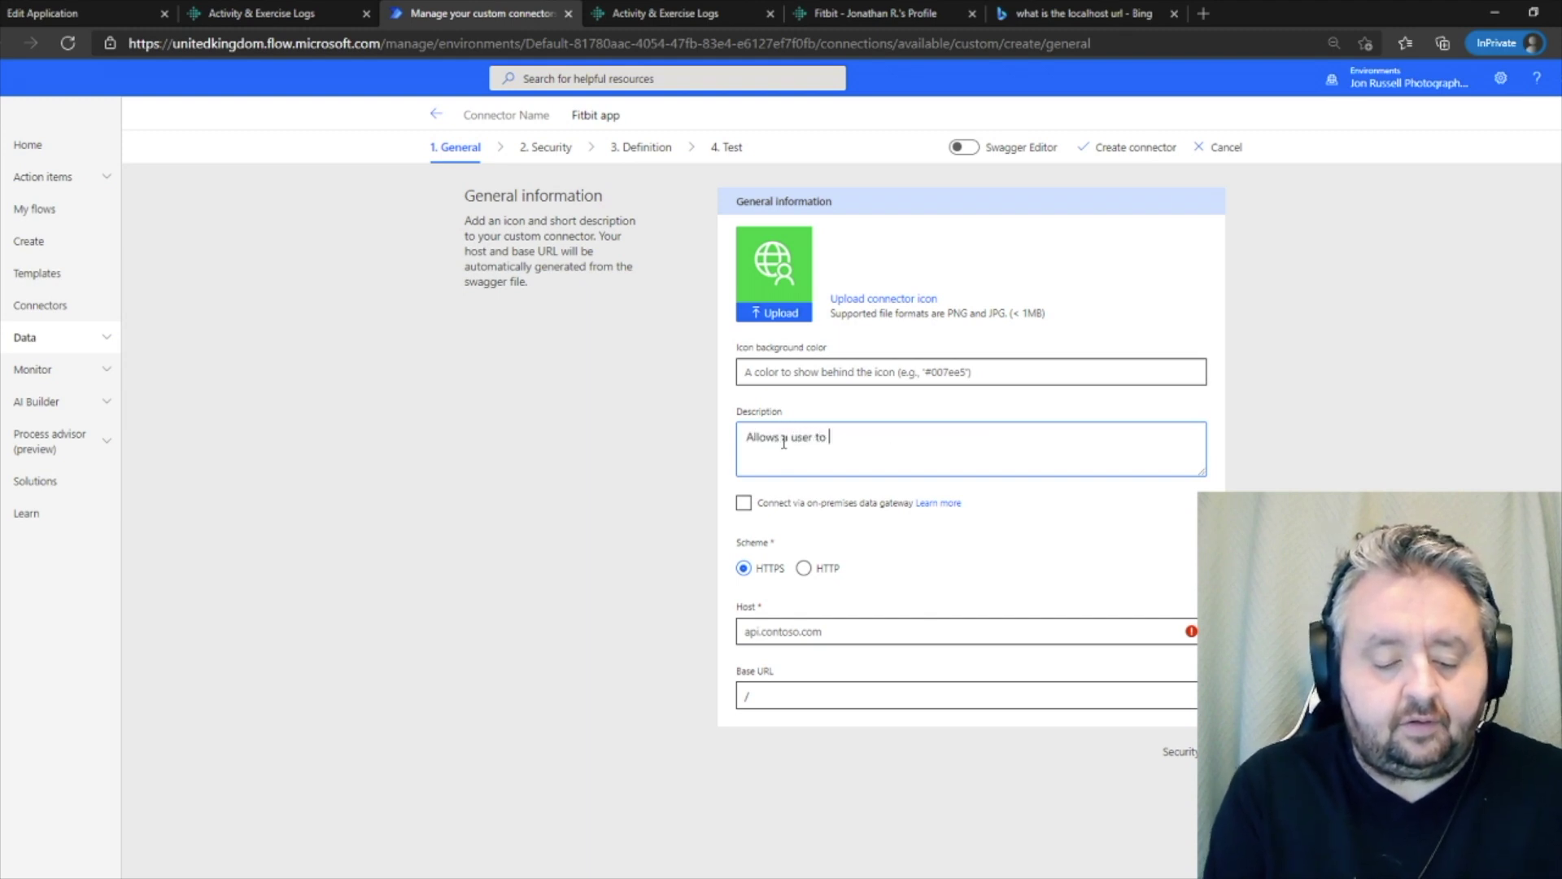
type("request inf")
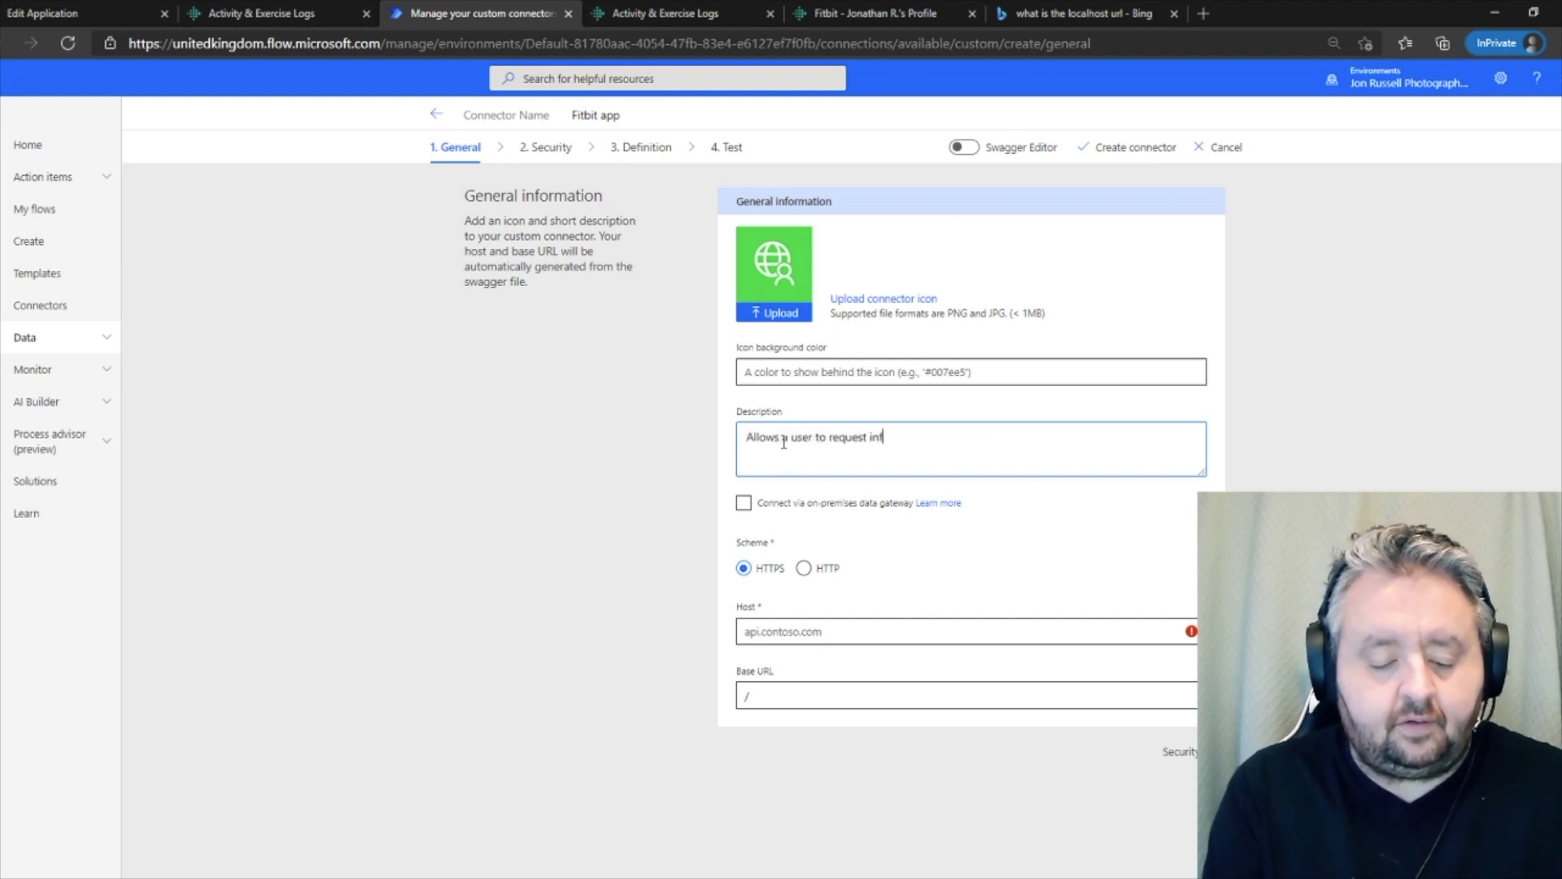
type("ormation from ")
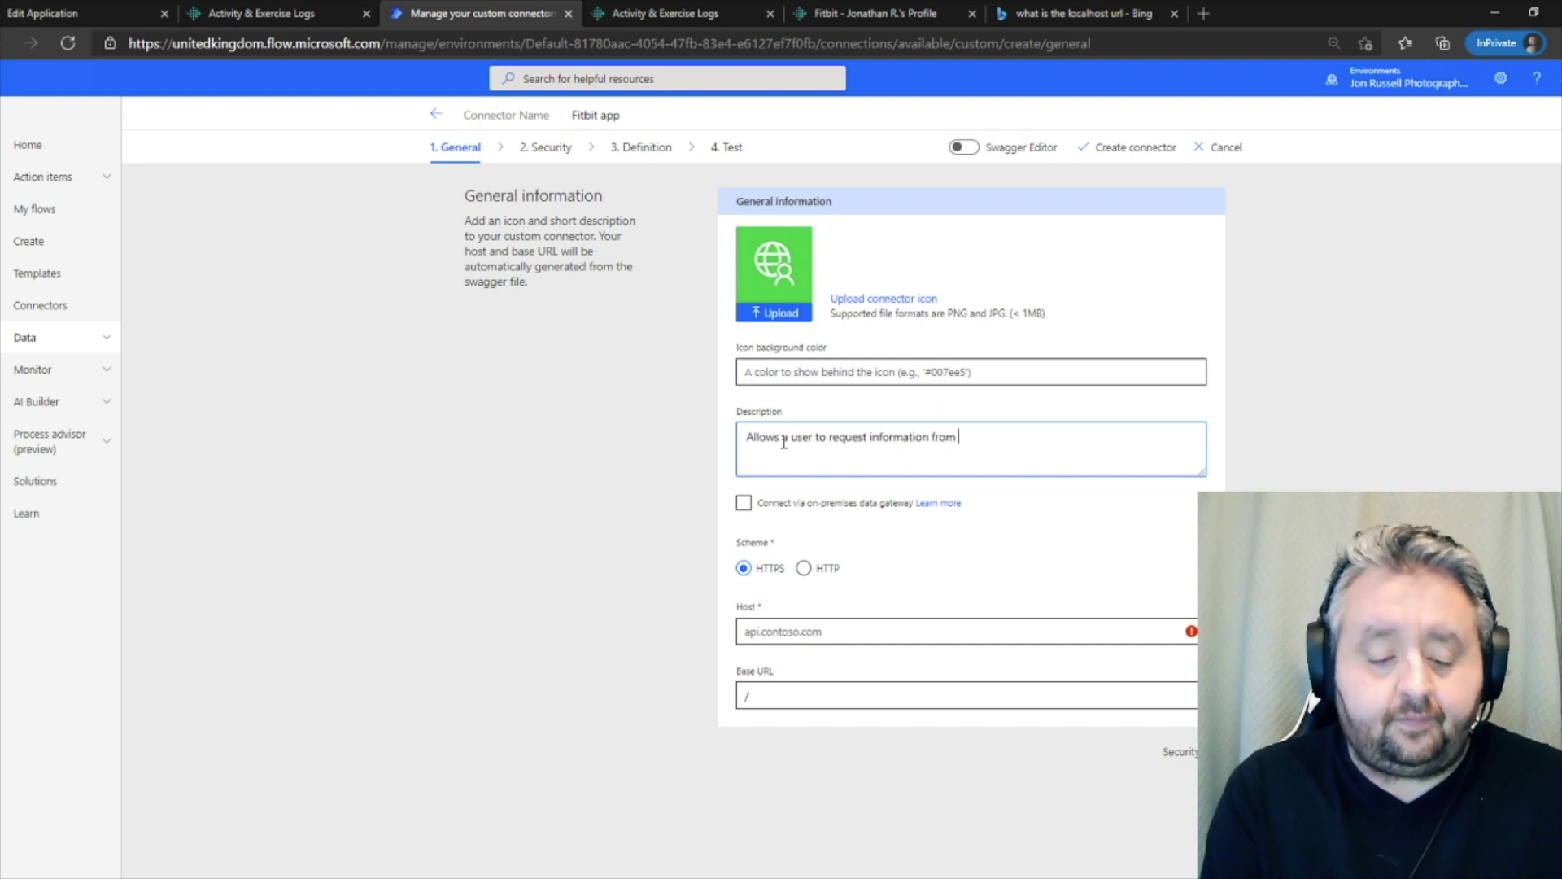
type("fitbit api")
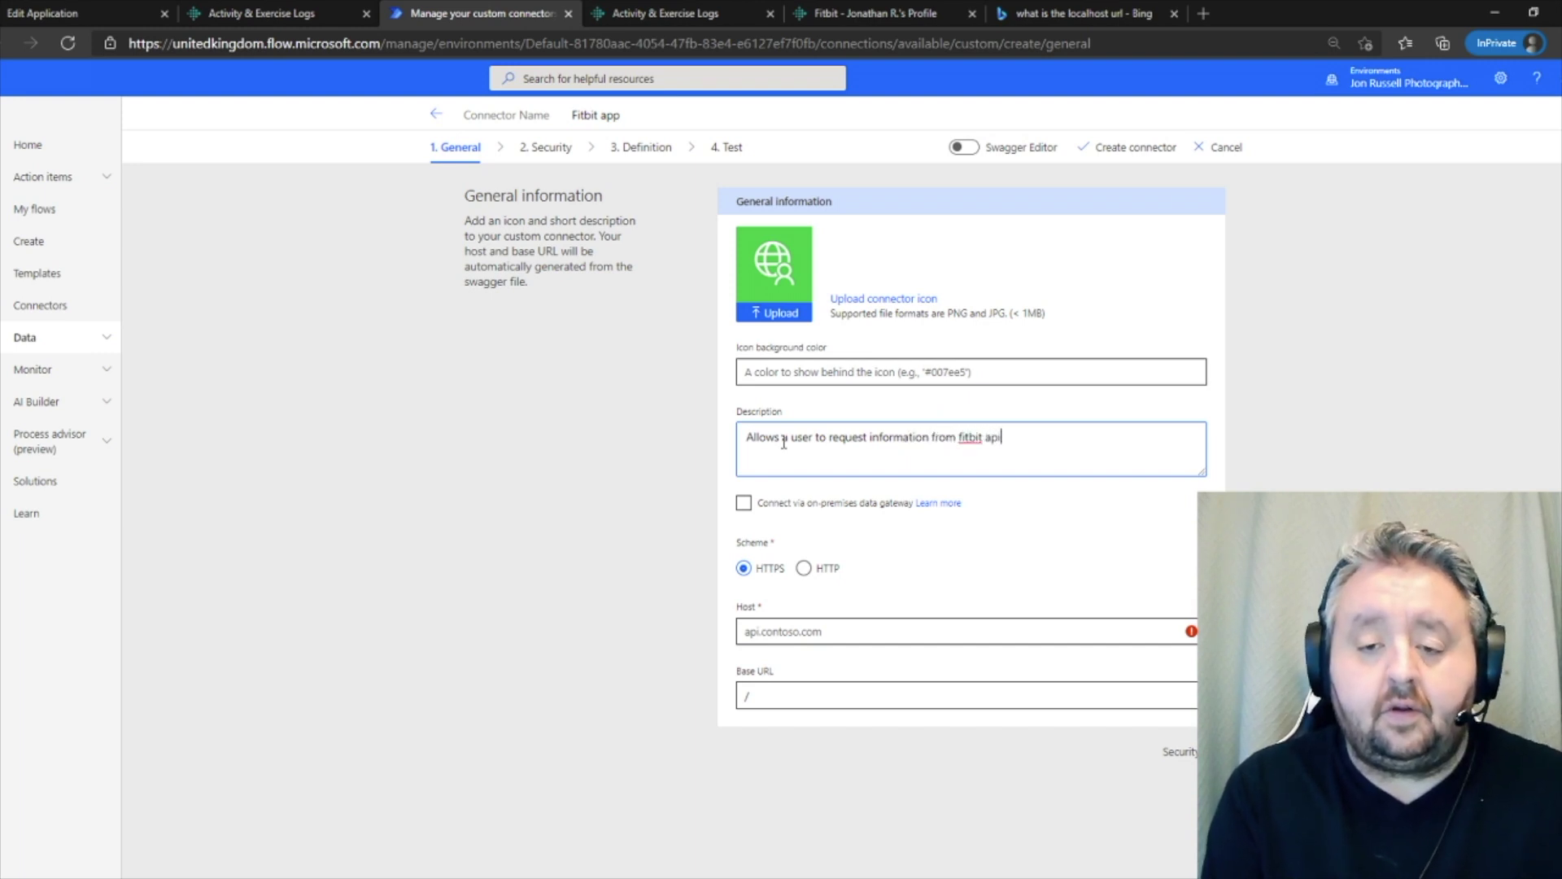
left_click(742, 634)
type("api.fit")
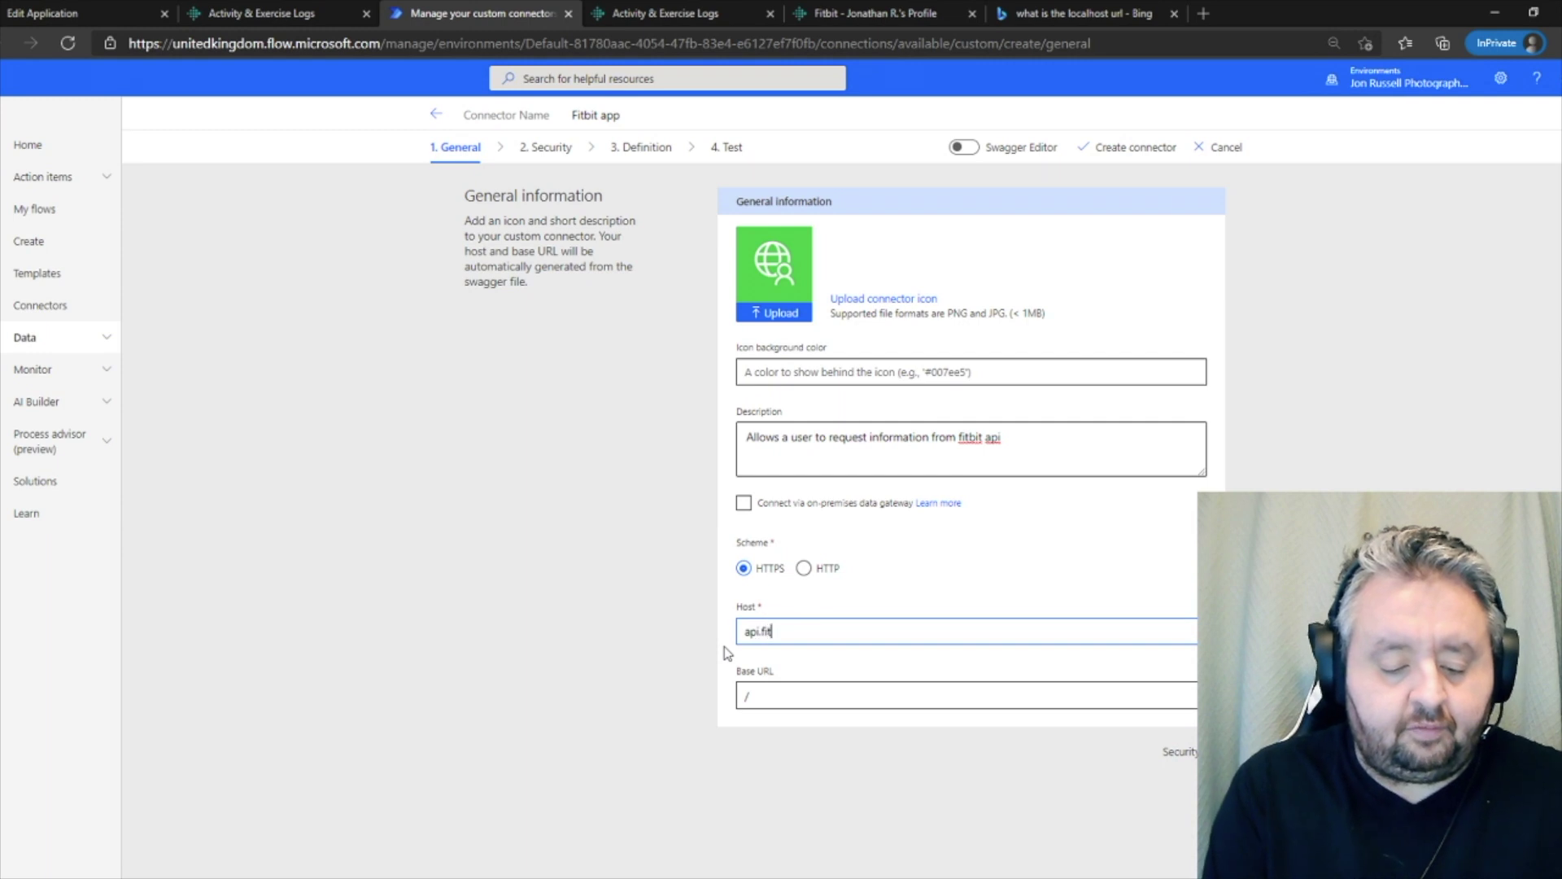
type("bit.com")
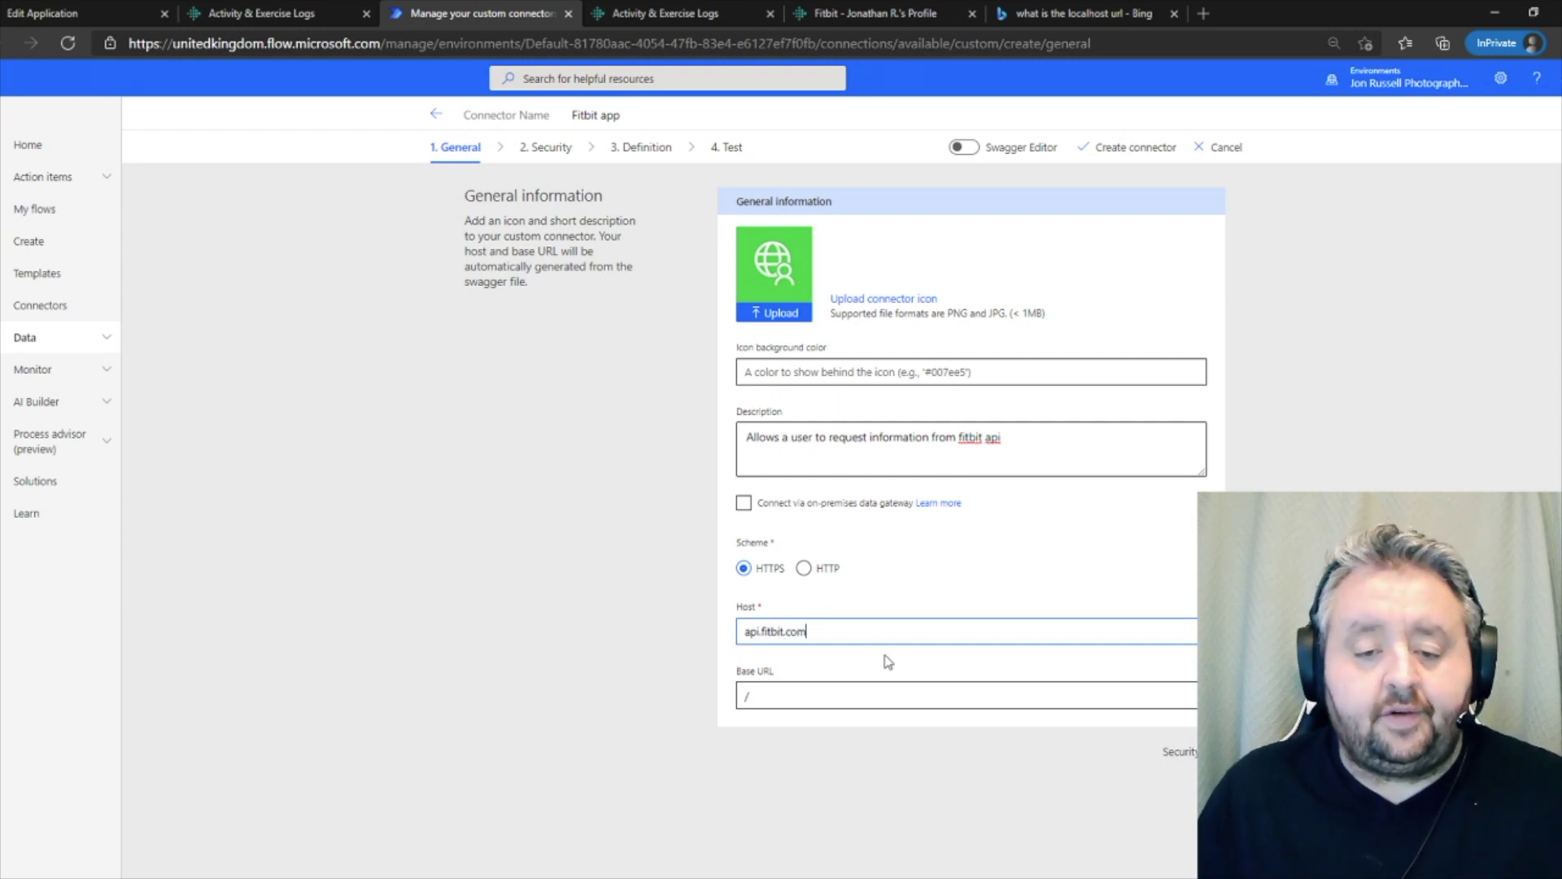
left_click(1183, 752)
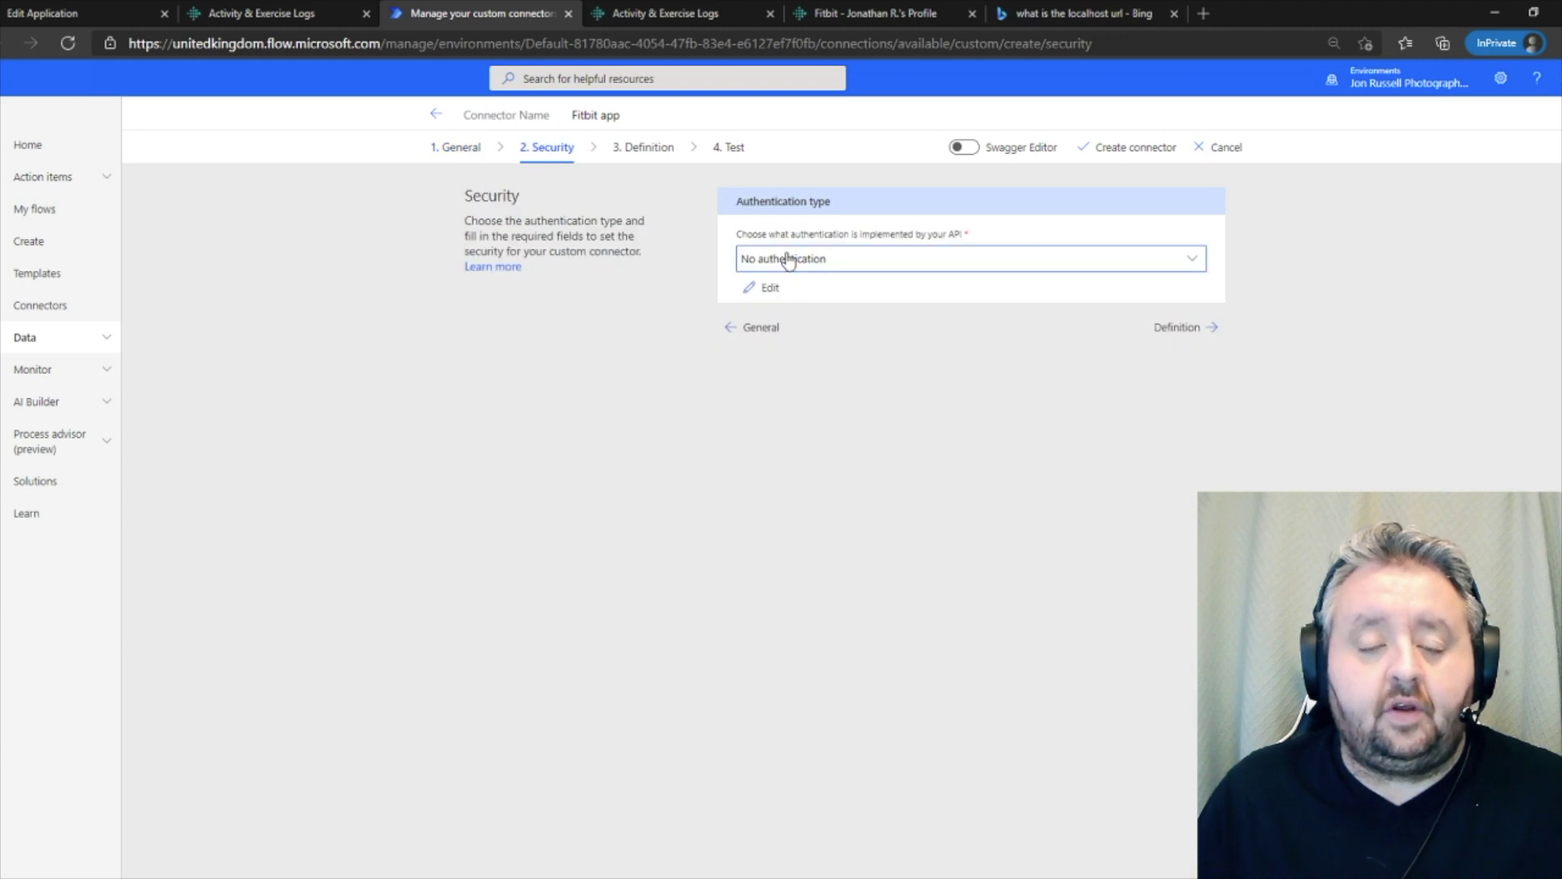
- Set authentication to OAuth 2.0 and paste in the Fitbit app's client ID
left_click(783, 327)
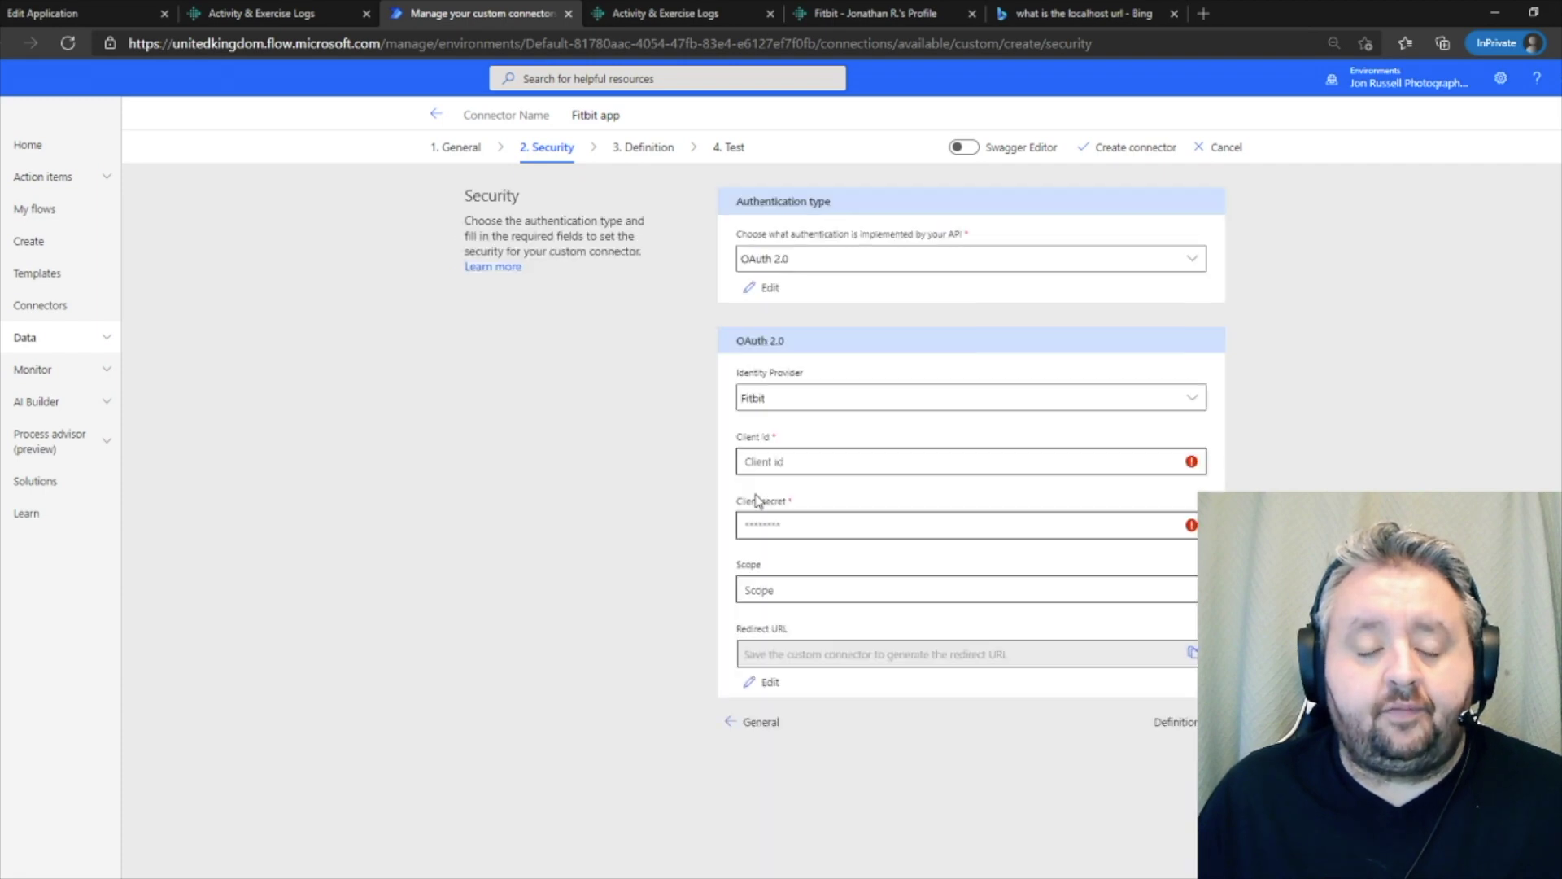
left_click(77, 14)
double_click(680, 411)
key("ctrl+c")
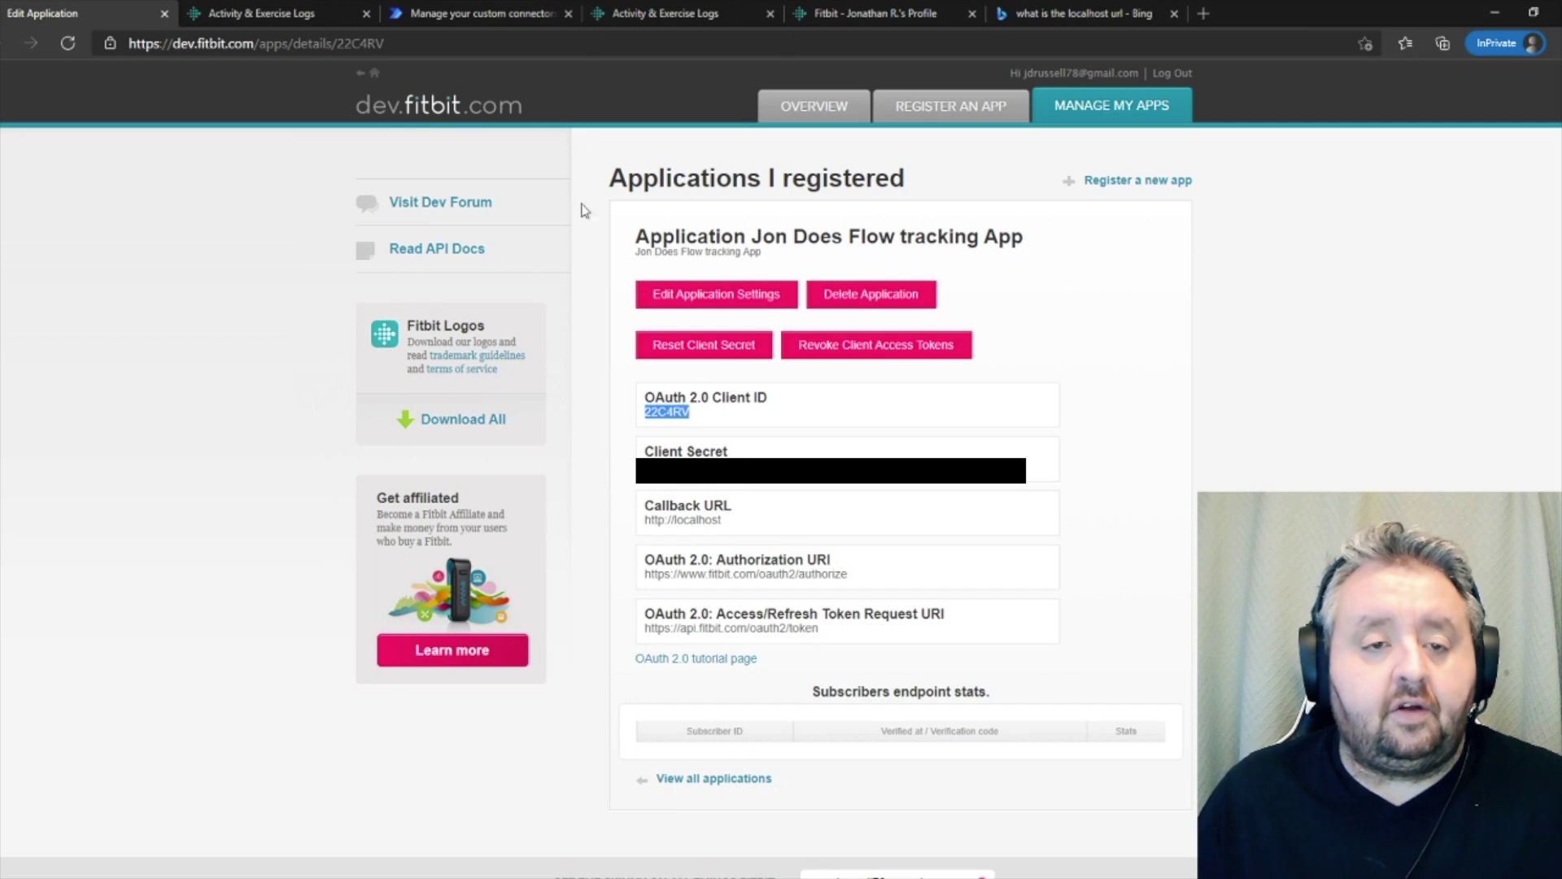
left_click(502, 22)
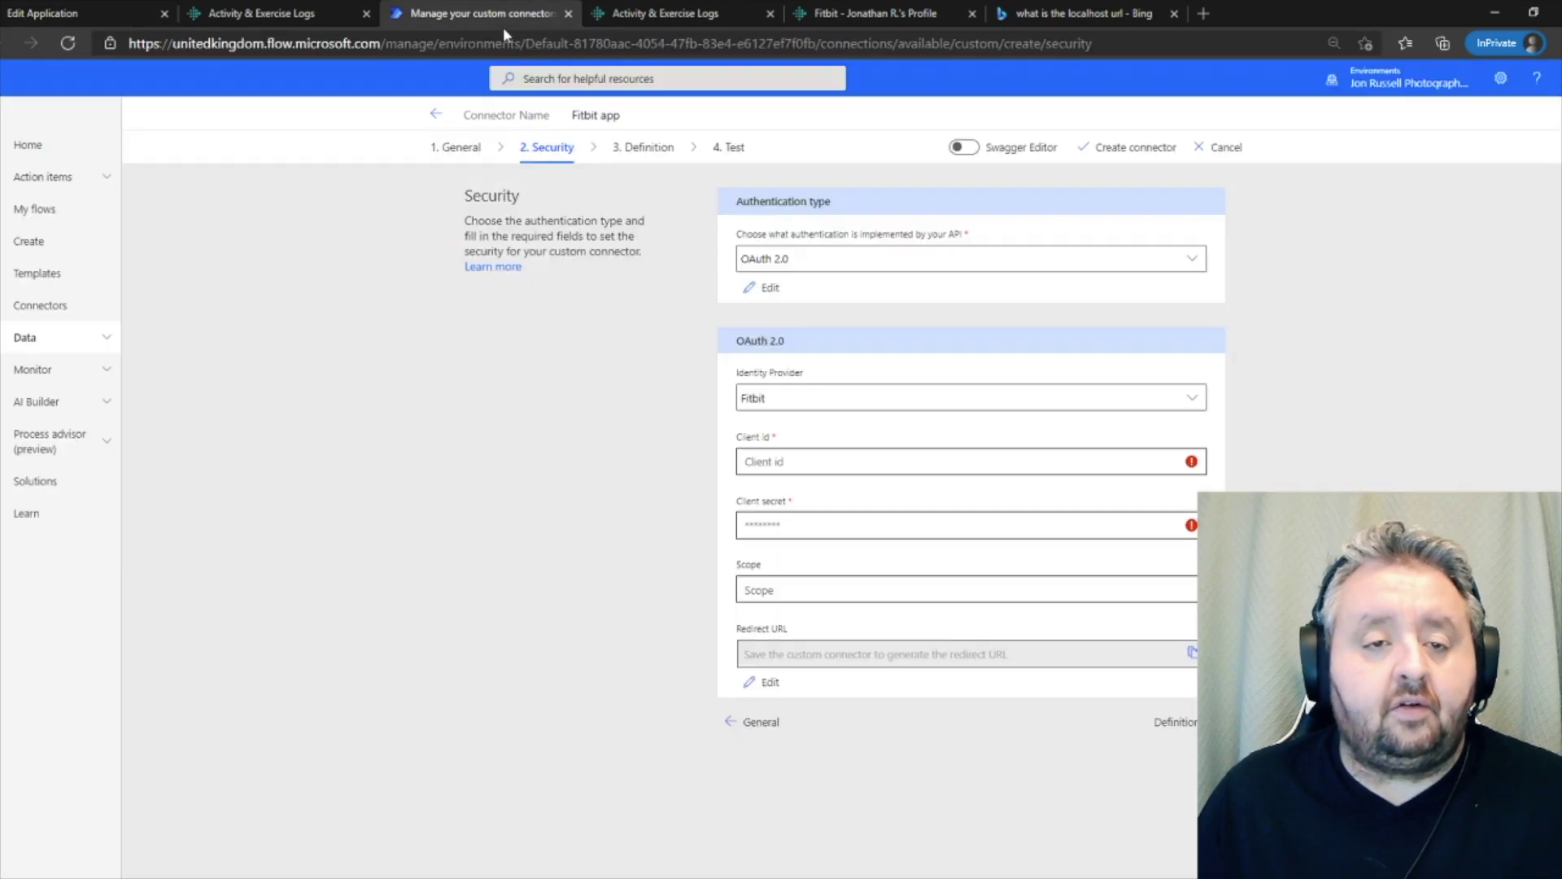
left_click(772, 461)
key("ctrl+v")
- Copy the Fitbit app's client secret into the connector's client secret field
key("ctrl+1")
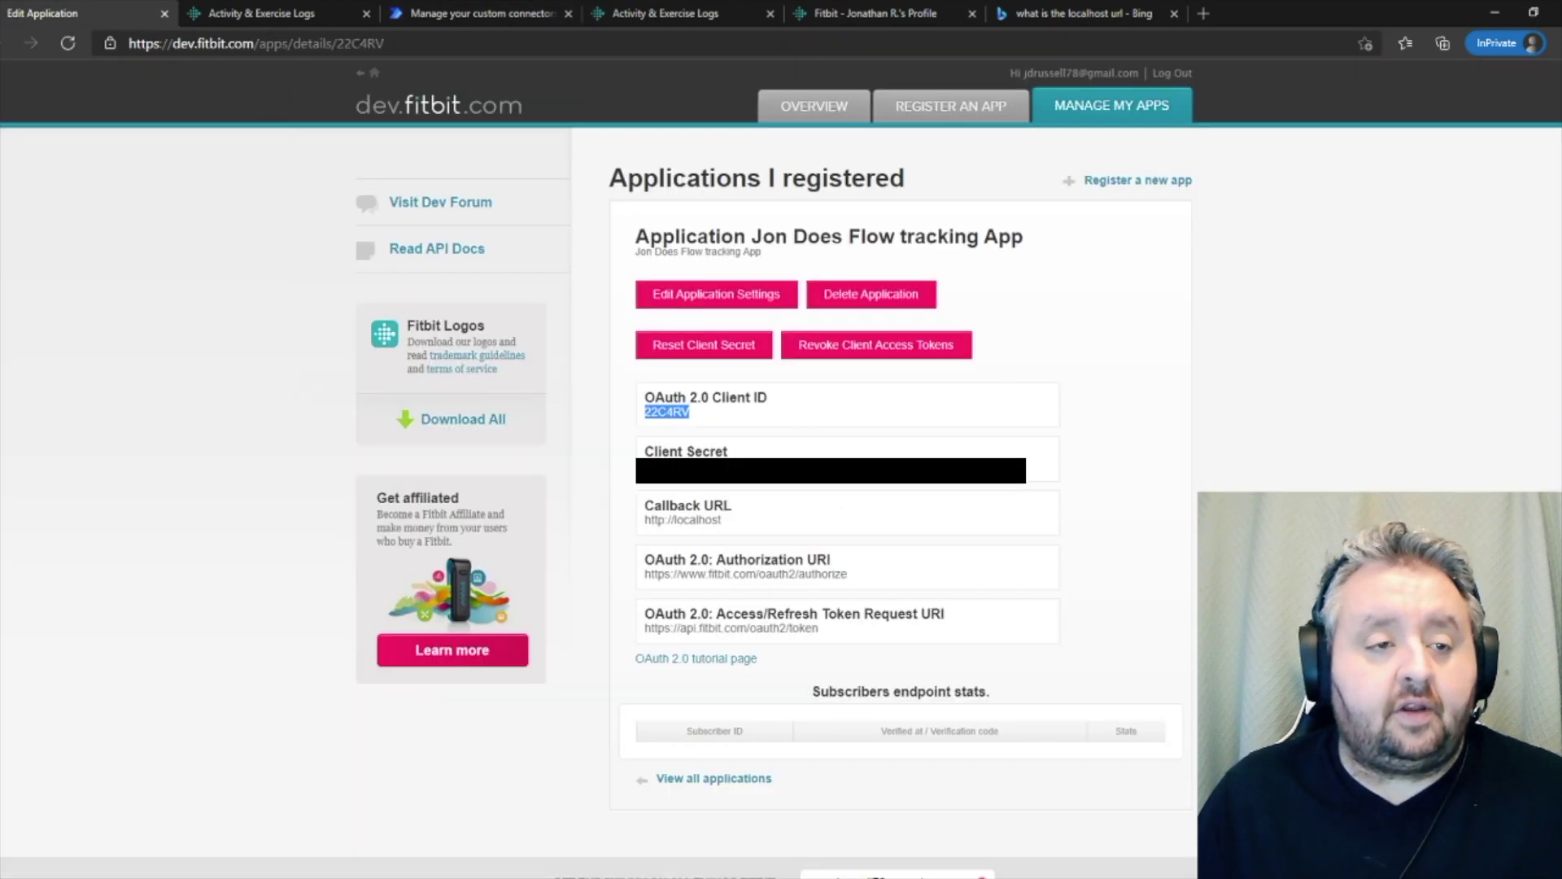
left_click(822, 453)
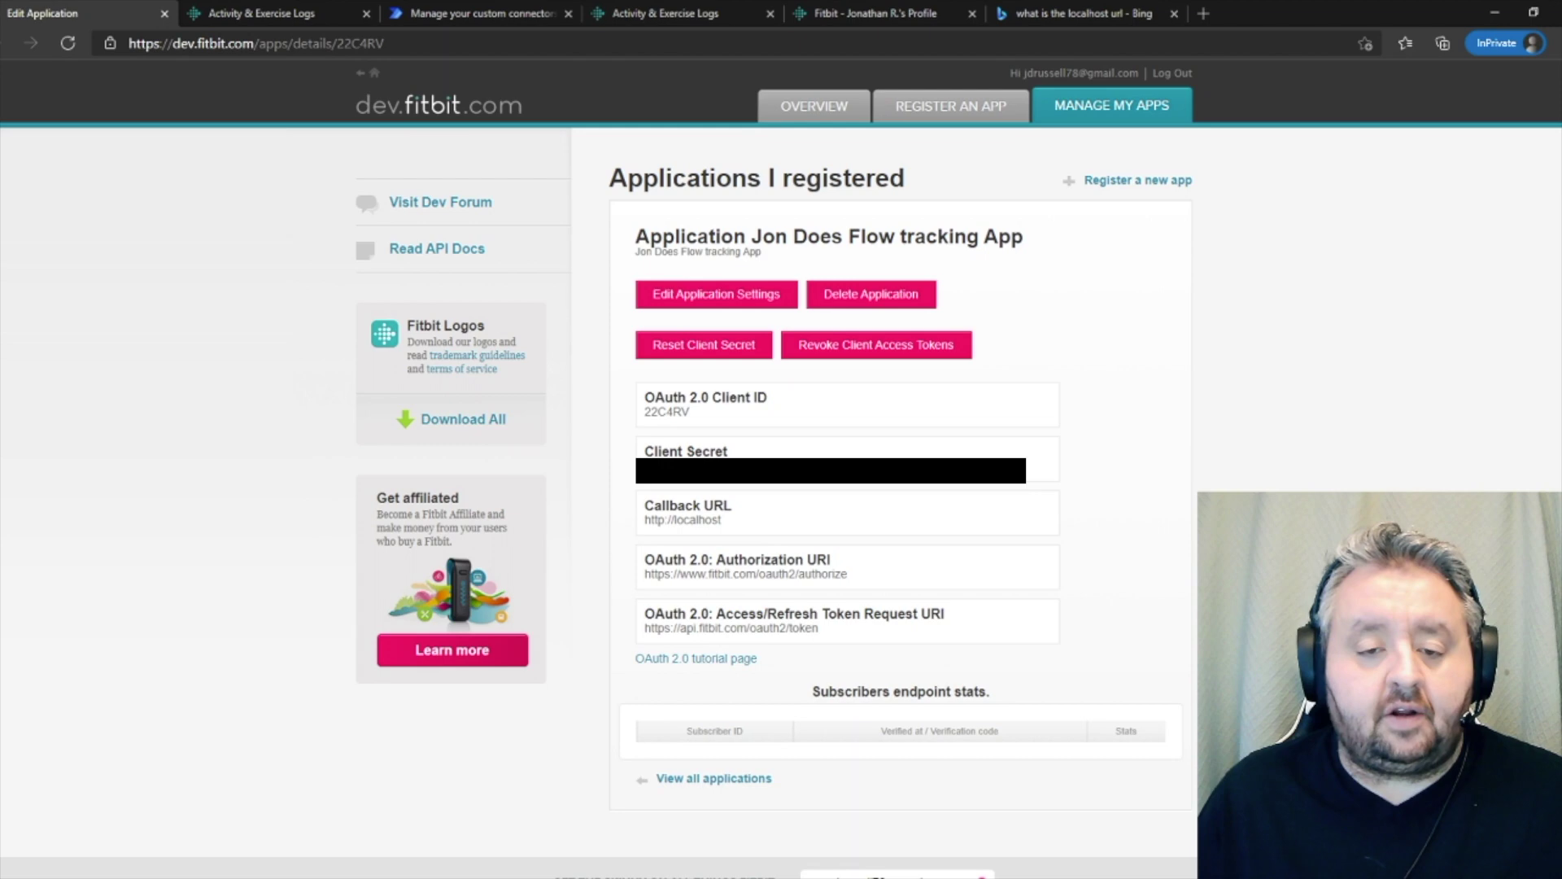
left_click(473, 18)
left_click(763, 526)
key("ctrl+v")
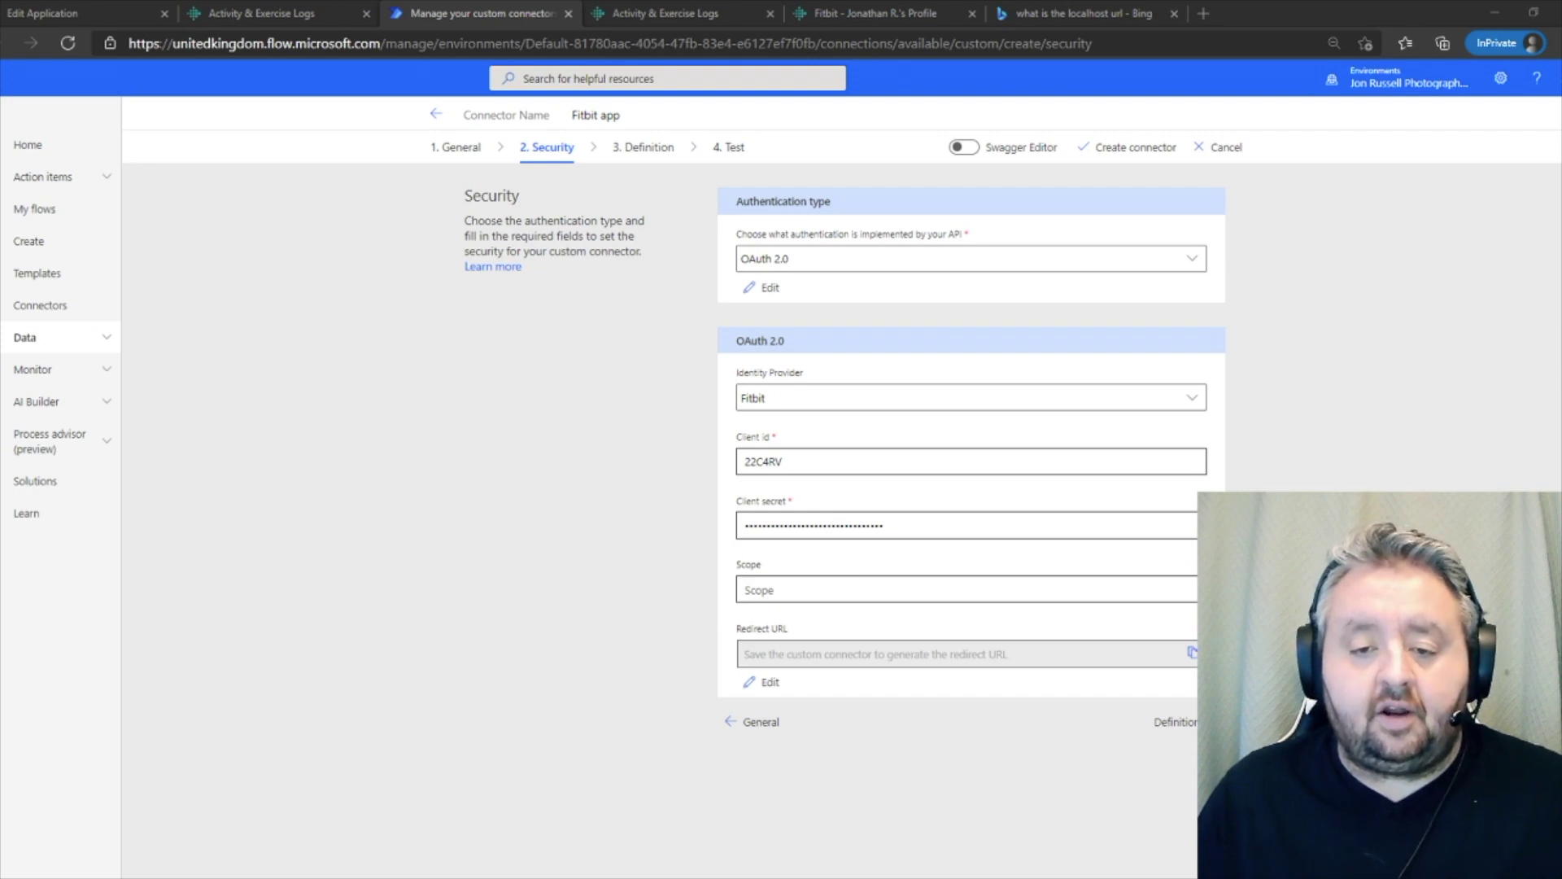
- Paste the activity-to-weight permission scopes into the Scope field
left_click(698, 639)
left_click(786, 591)
type("activity-social-profile-location-settings-nutrition-sleep-heartrate-weight")
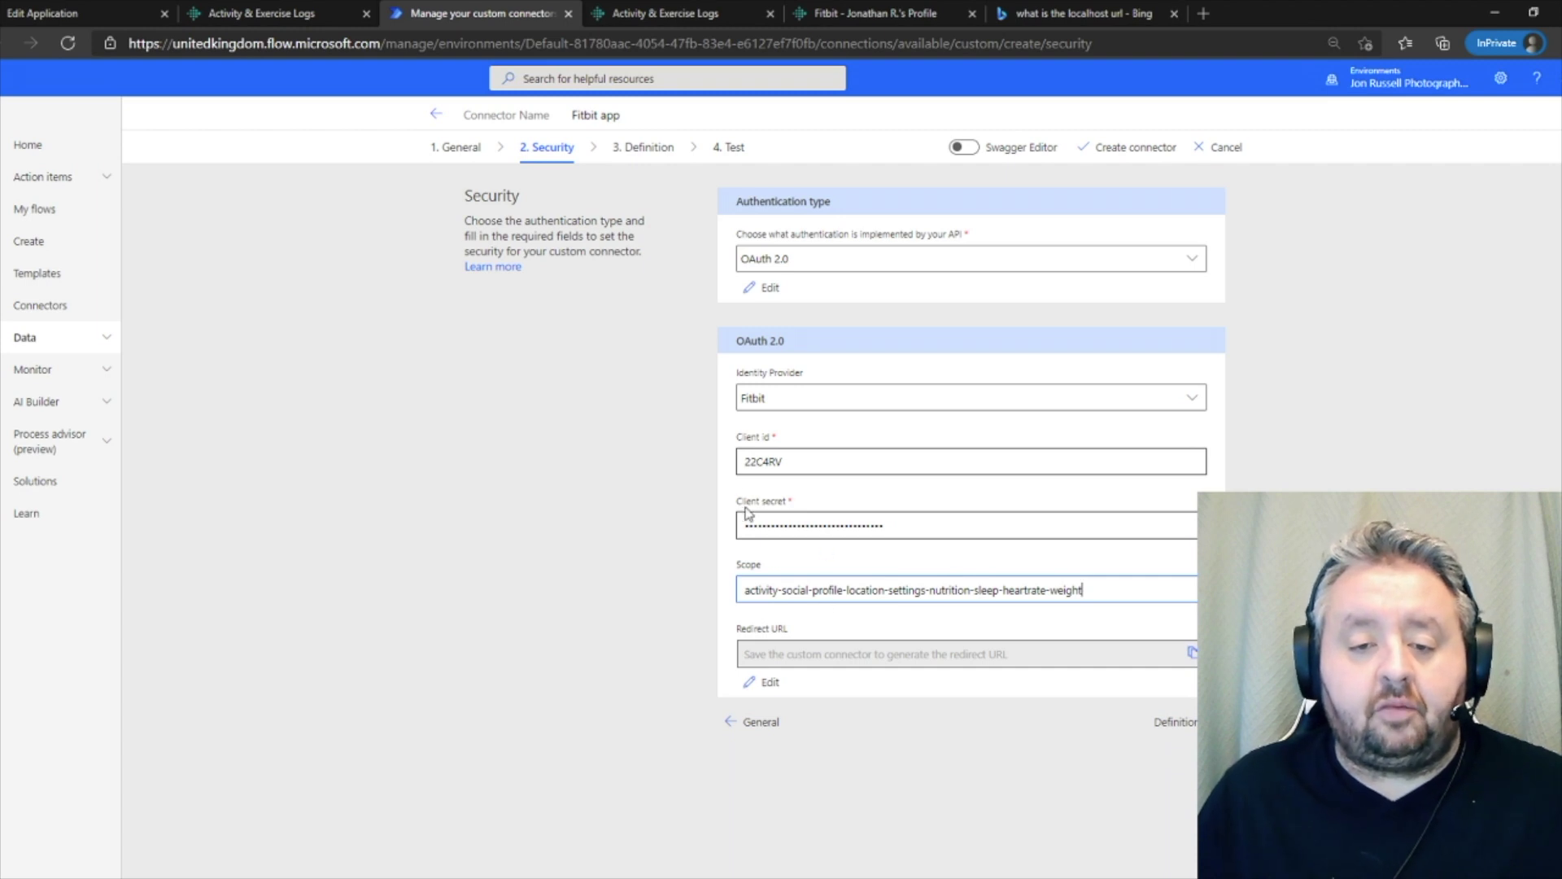
left_click(1182, 725)
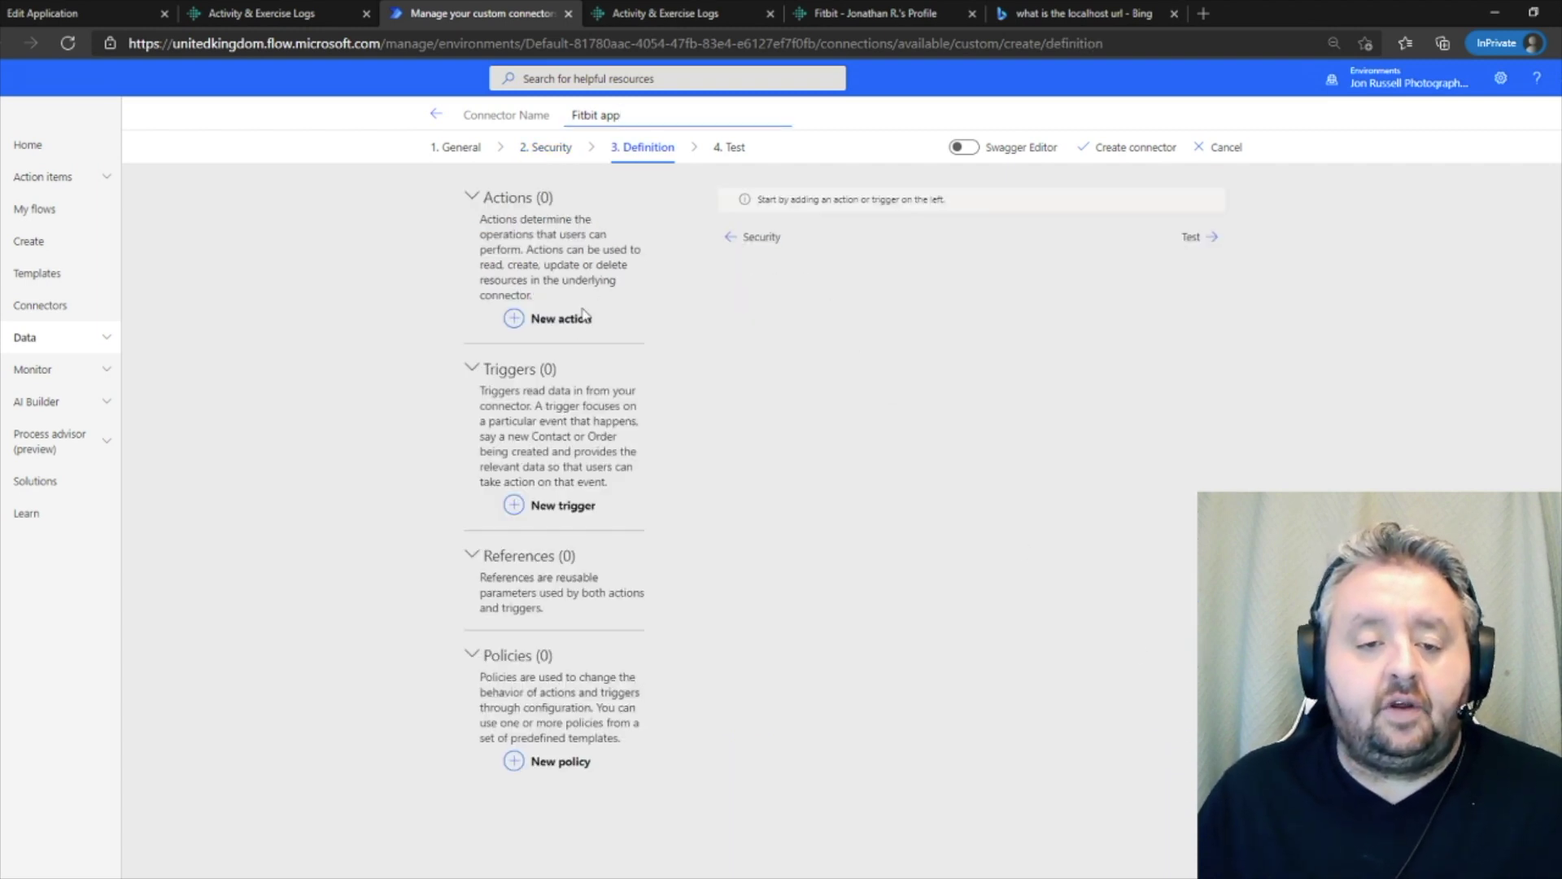
- Add an action with summary and description 'Get Lifetime Step Count' and operation ID GetLifetimeStepCount
left_click(583, 317)
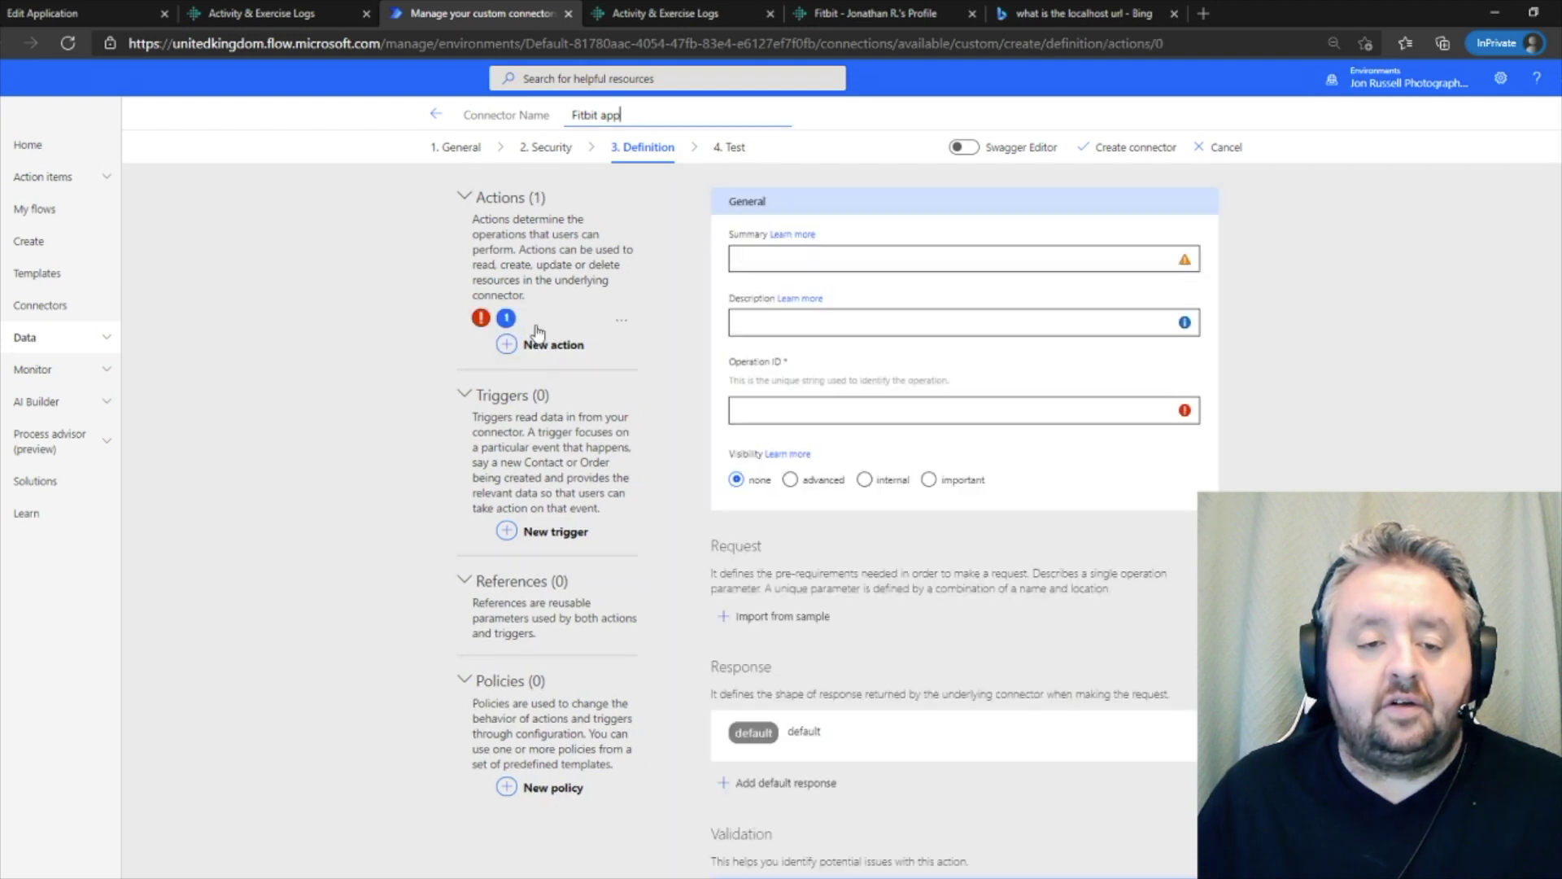
left_click(749, 257)
type("G")
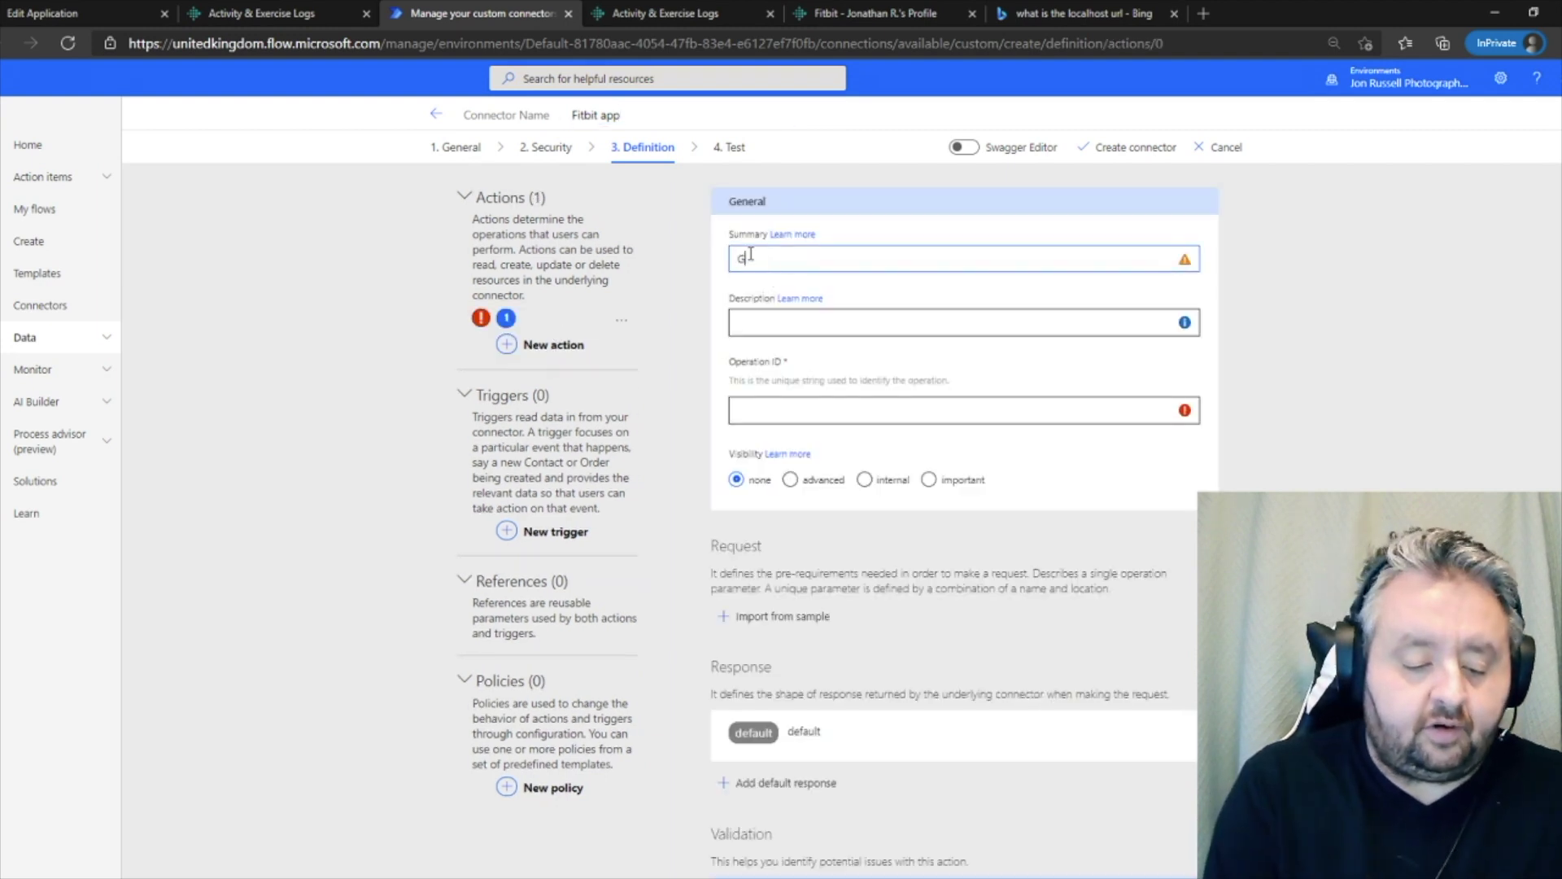
type("et Lifetime Step Count")
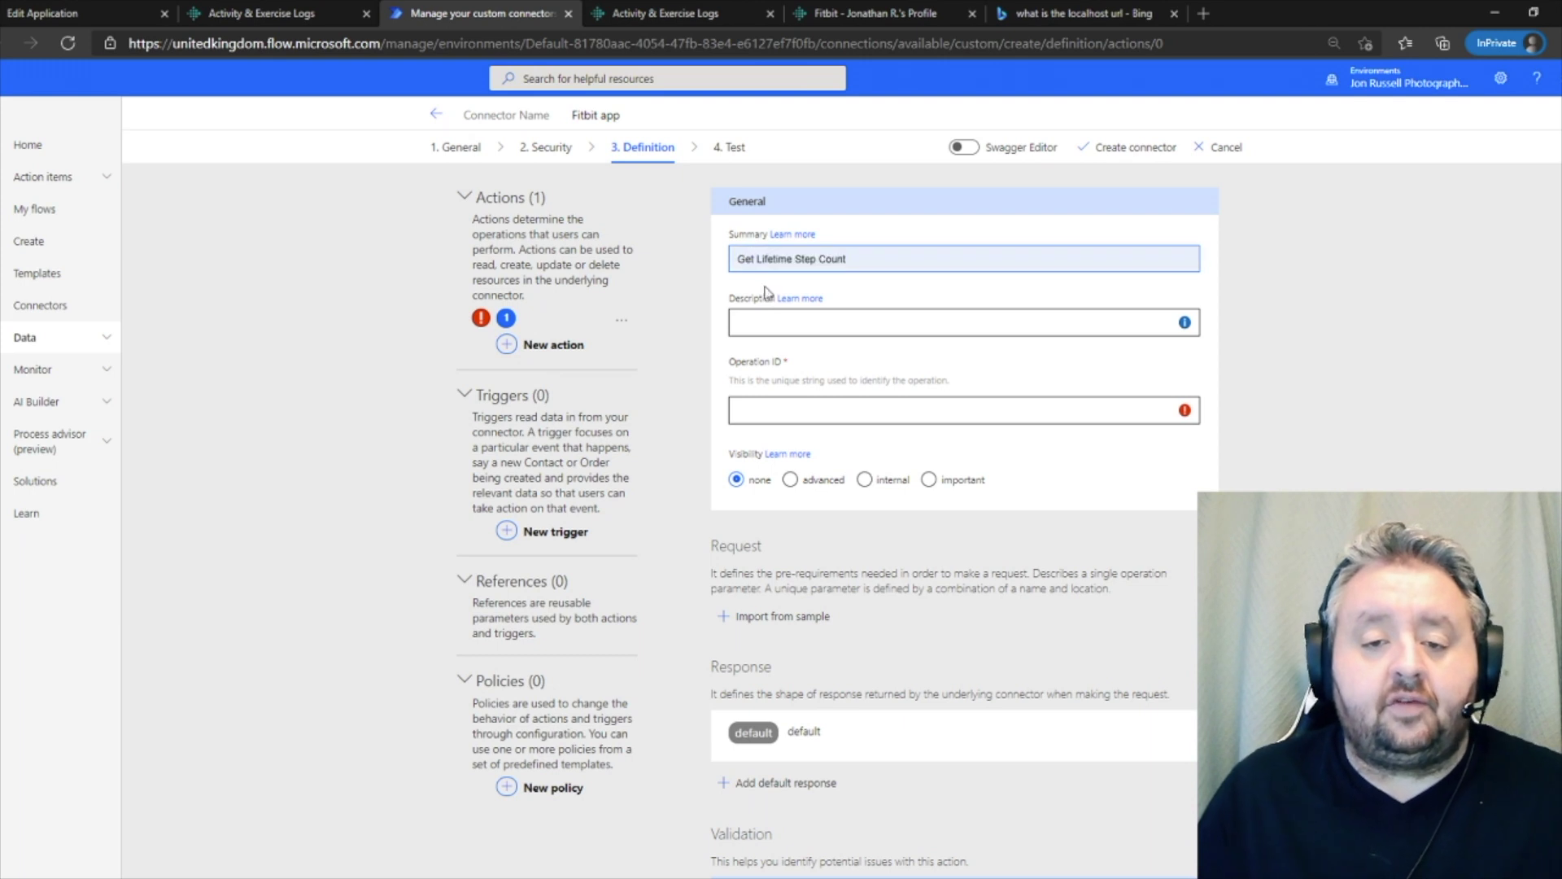
key("ctrl+a")
key("ctrl+c")
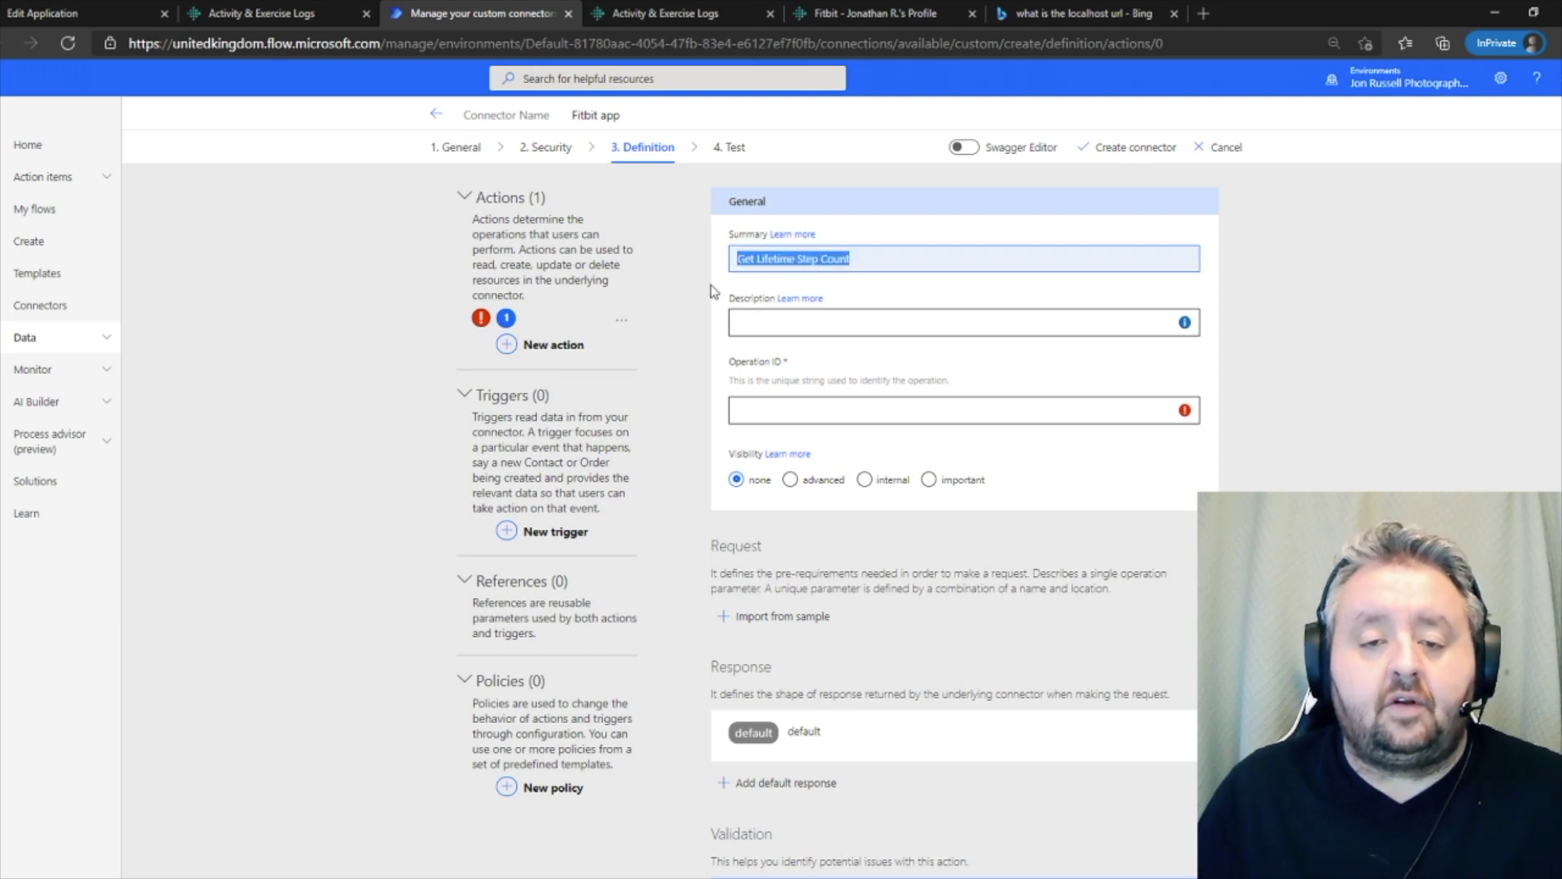
left_click(757, 322)
key("ctrl+v")
left_click(773, 412)
type("GetLifet")
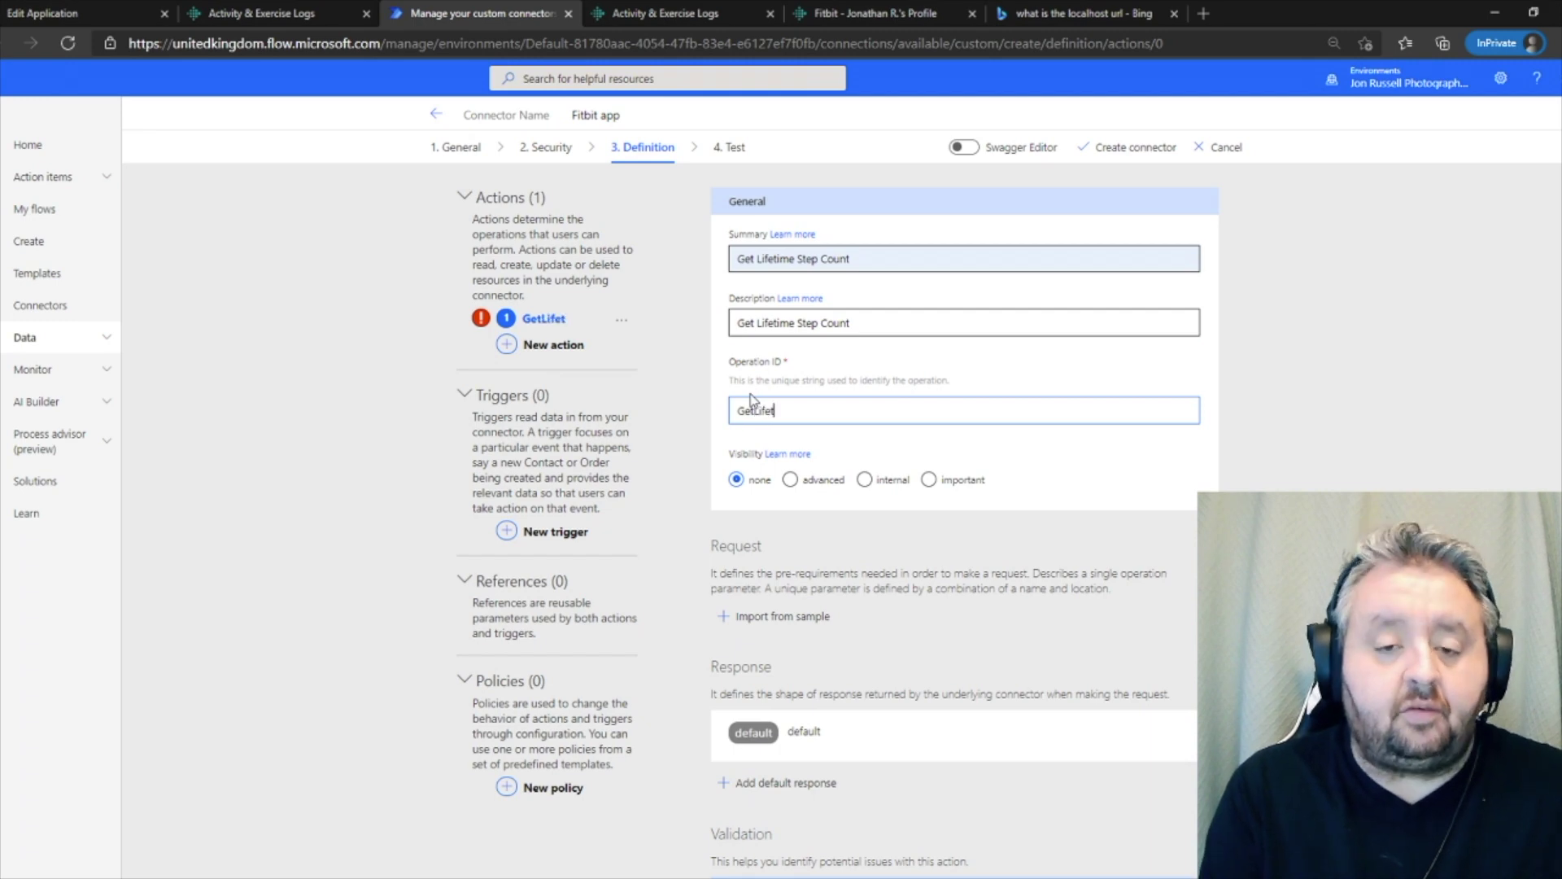
type("imeStepCou")
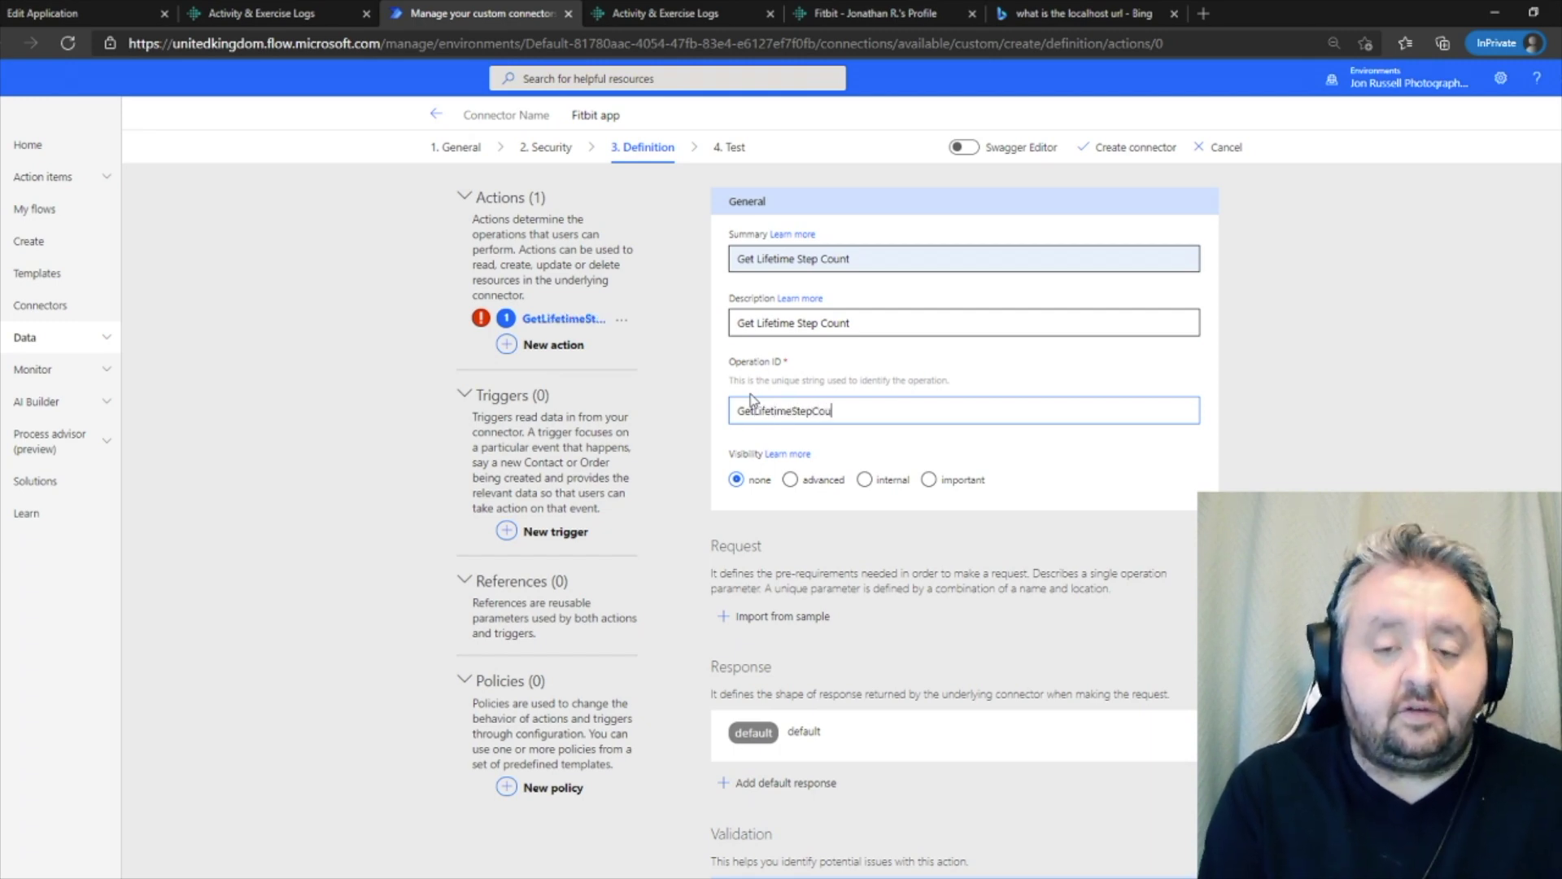
type("nt")
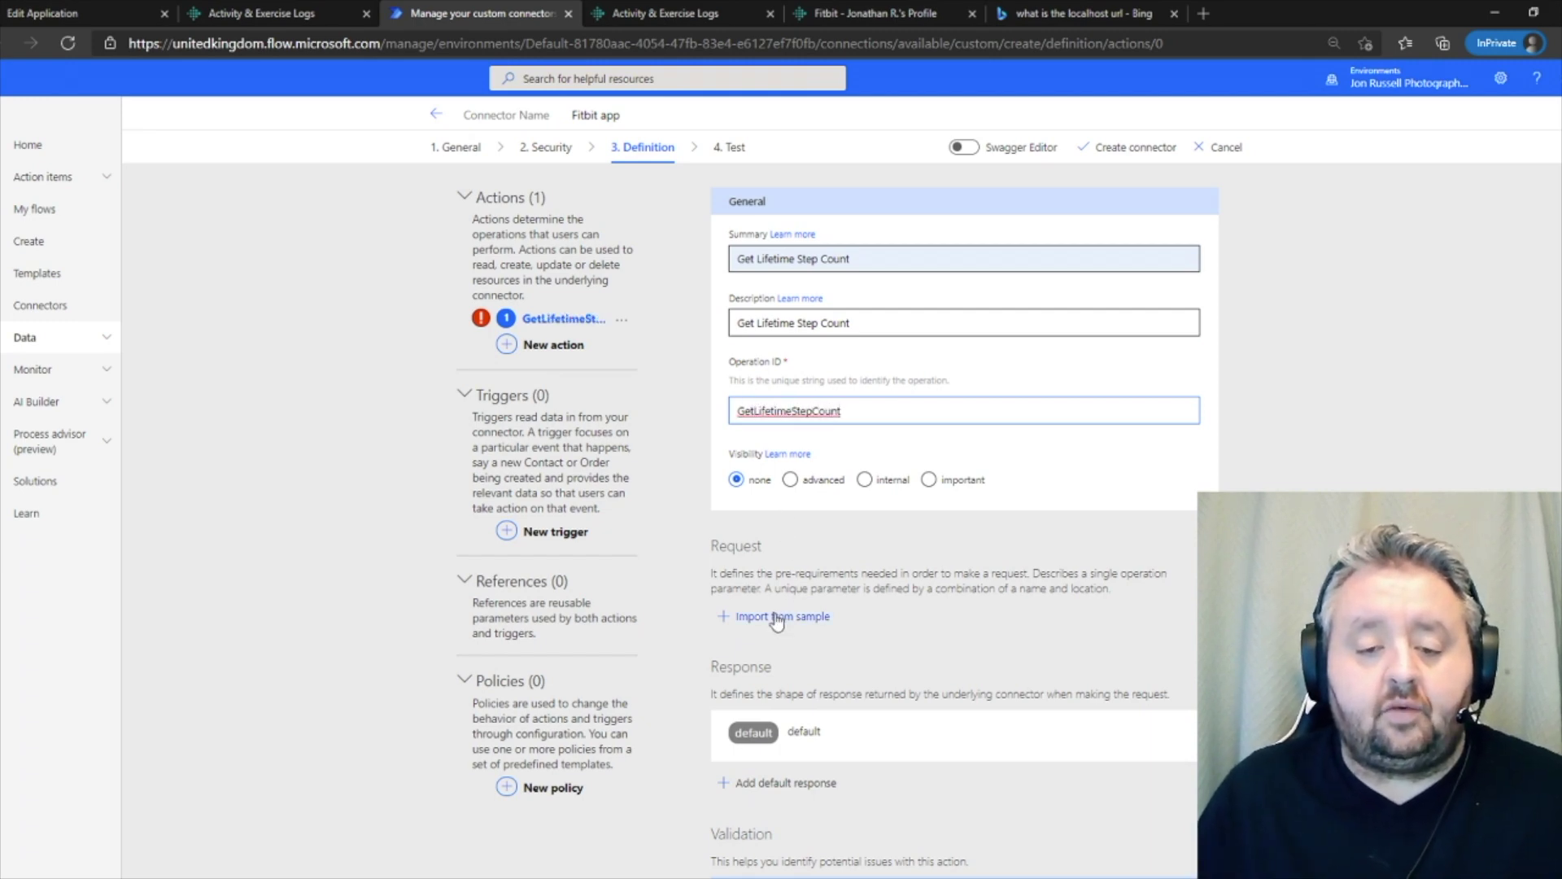
left_click(779, 618)
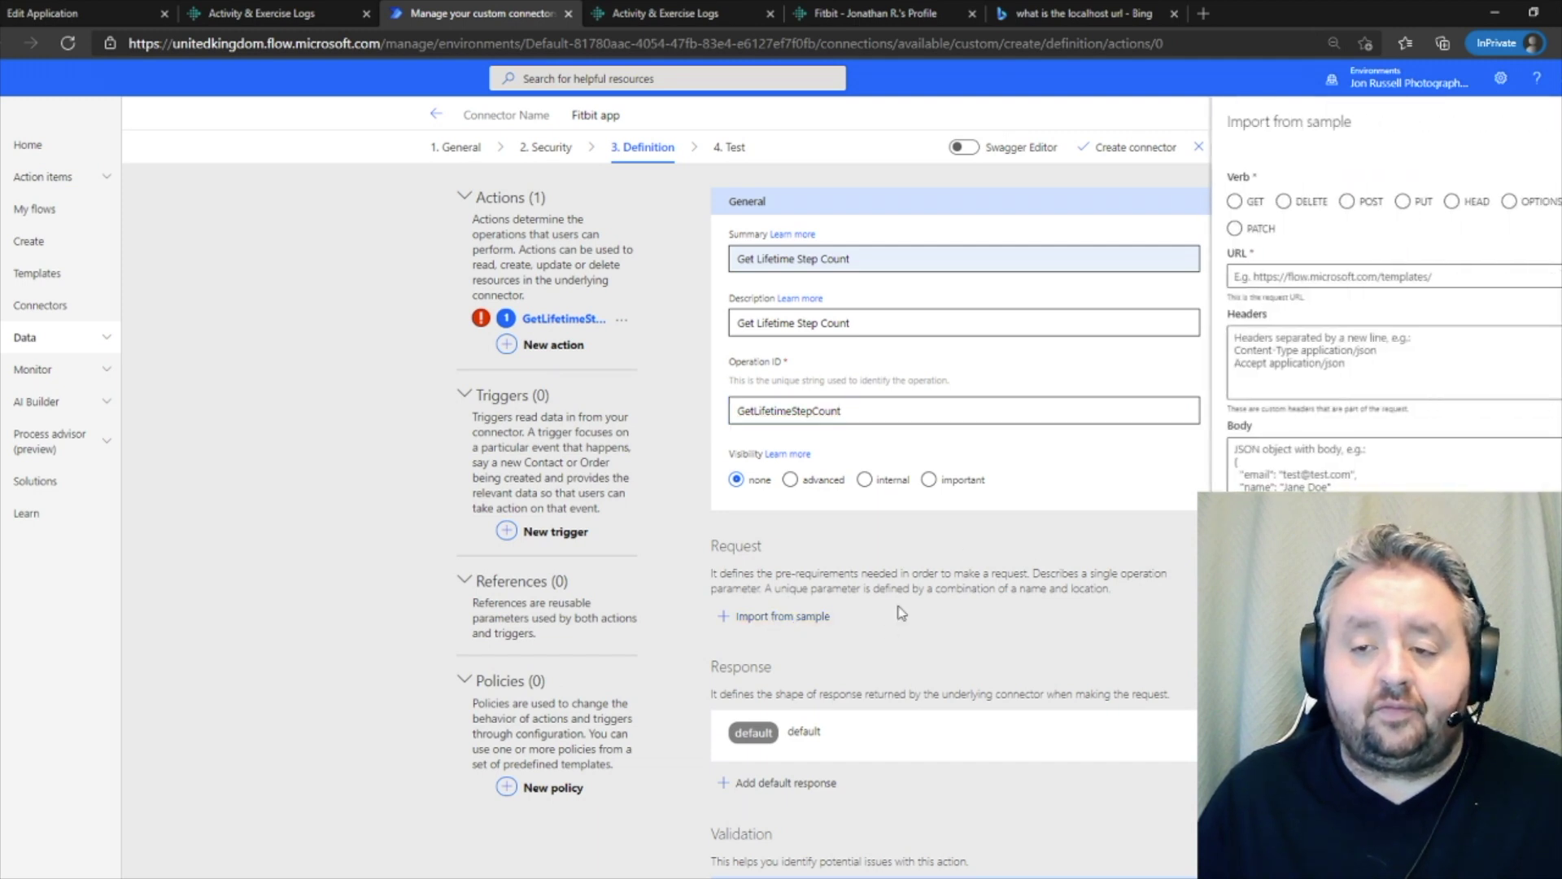
left_click(1235, 202)
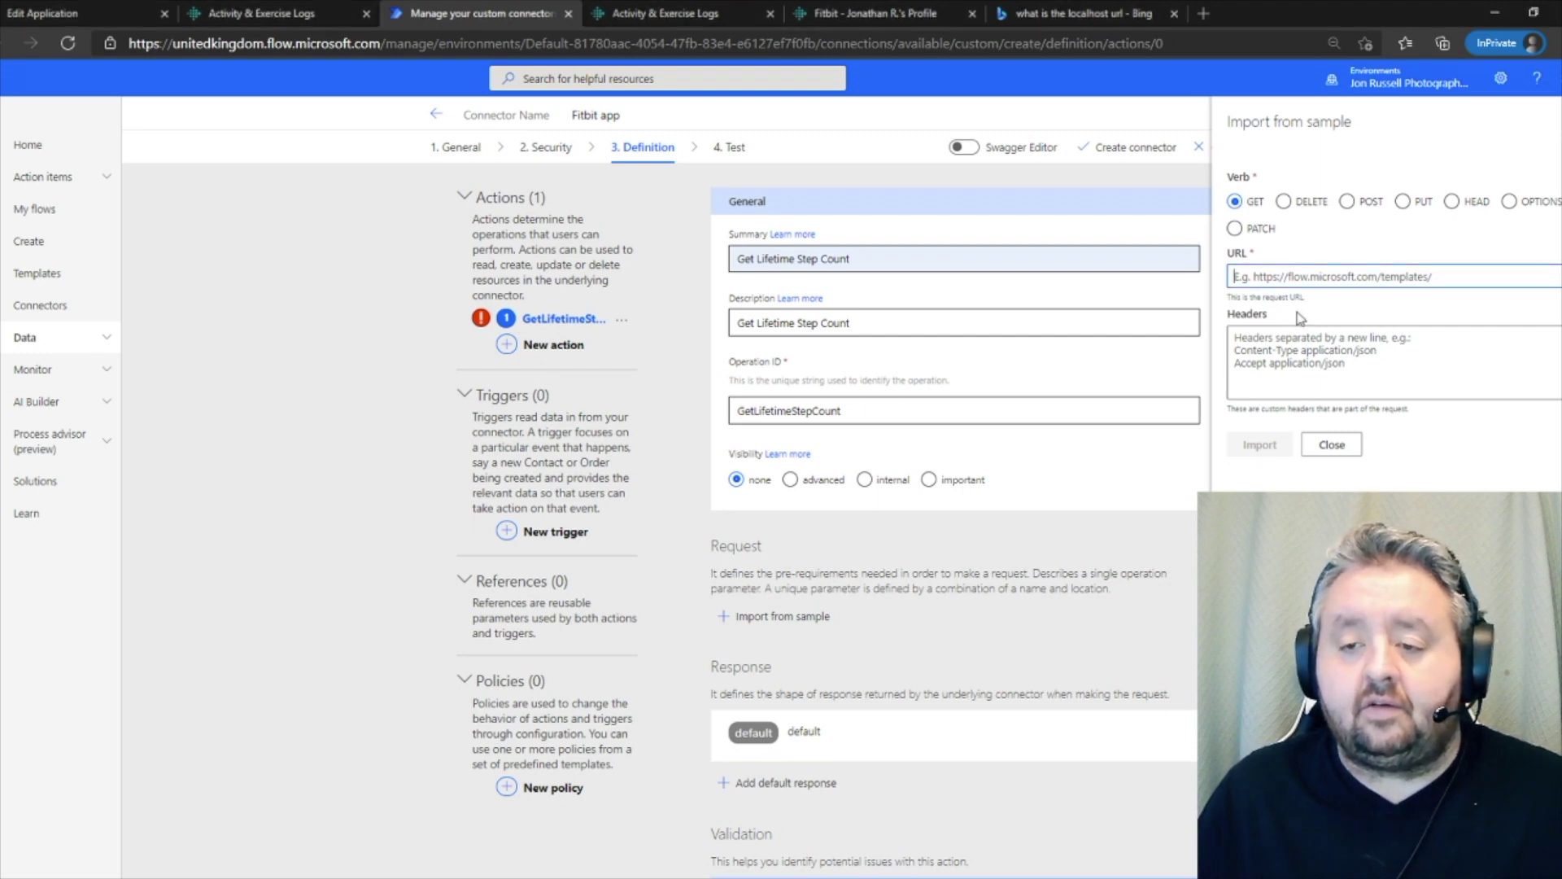
key("ctrl+v")
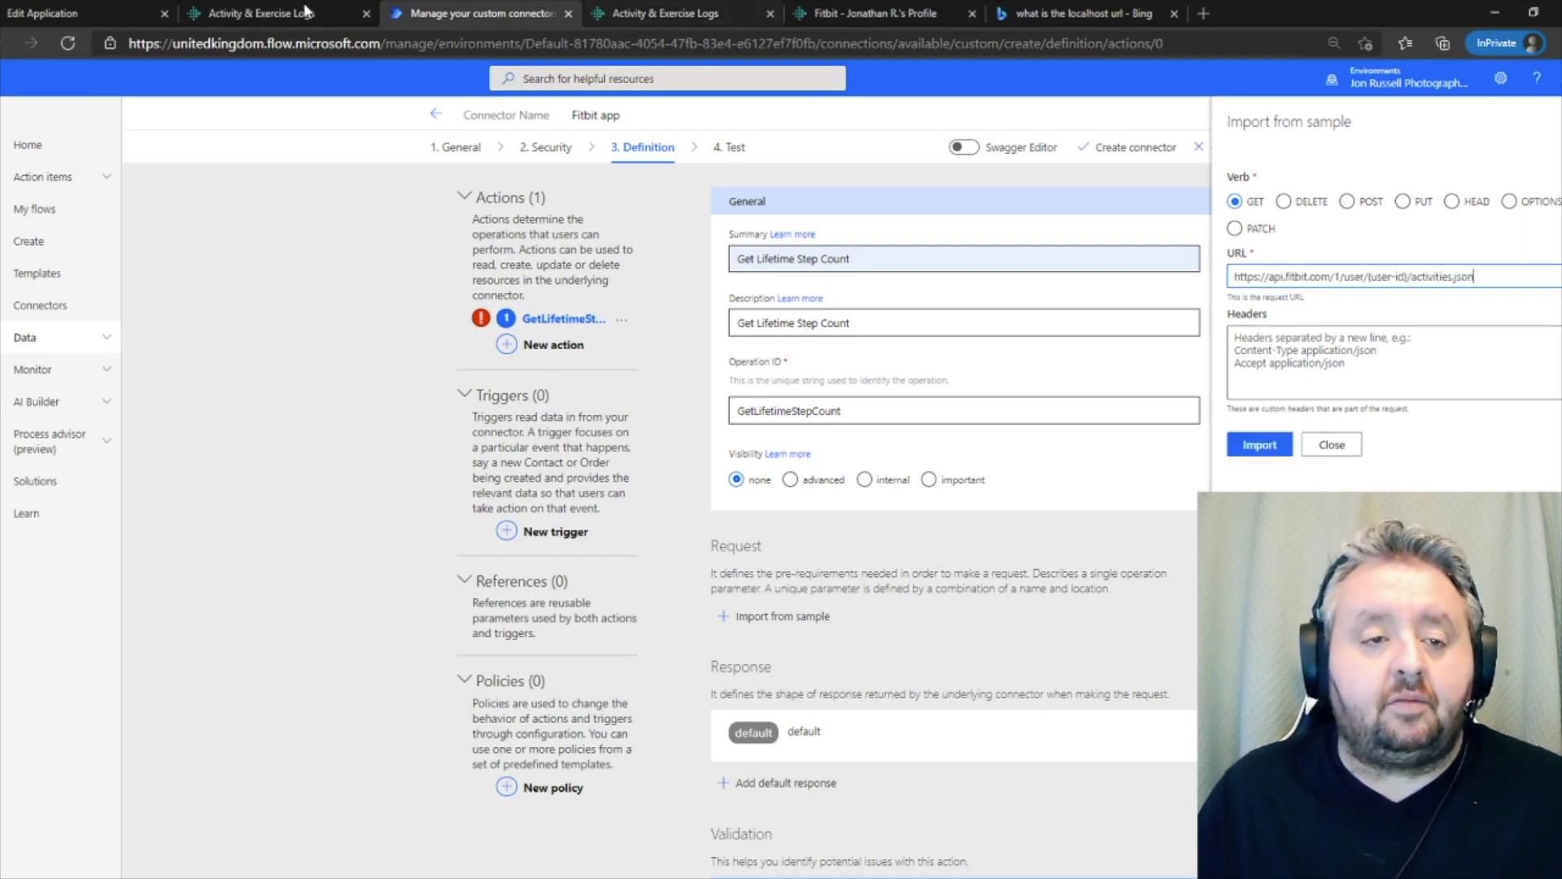
- Check the activities.json resource URL in the Fitbit docs' Get Lifetime Stats reference
left_click(274, 15)
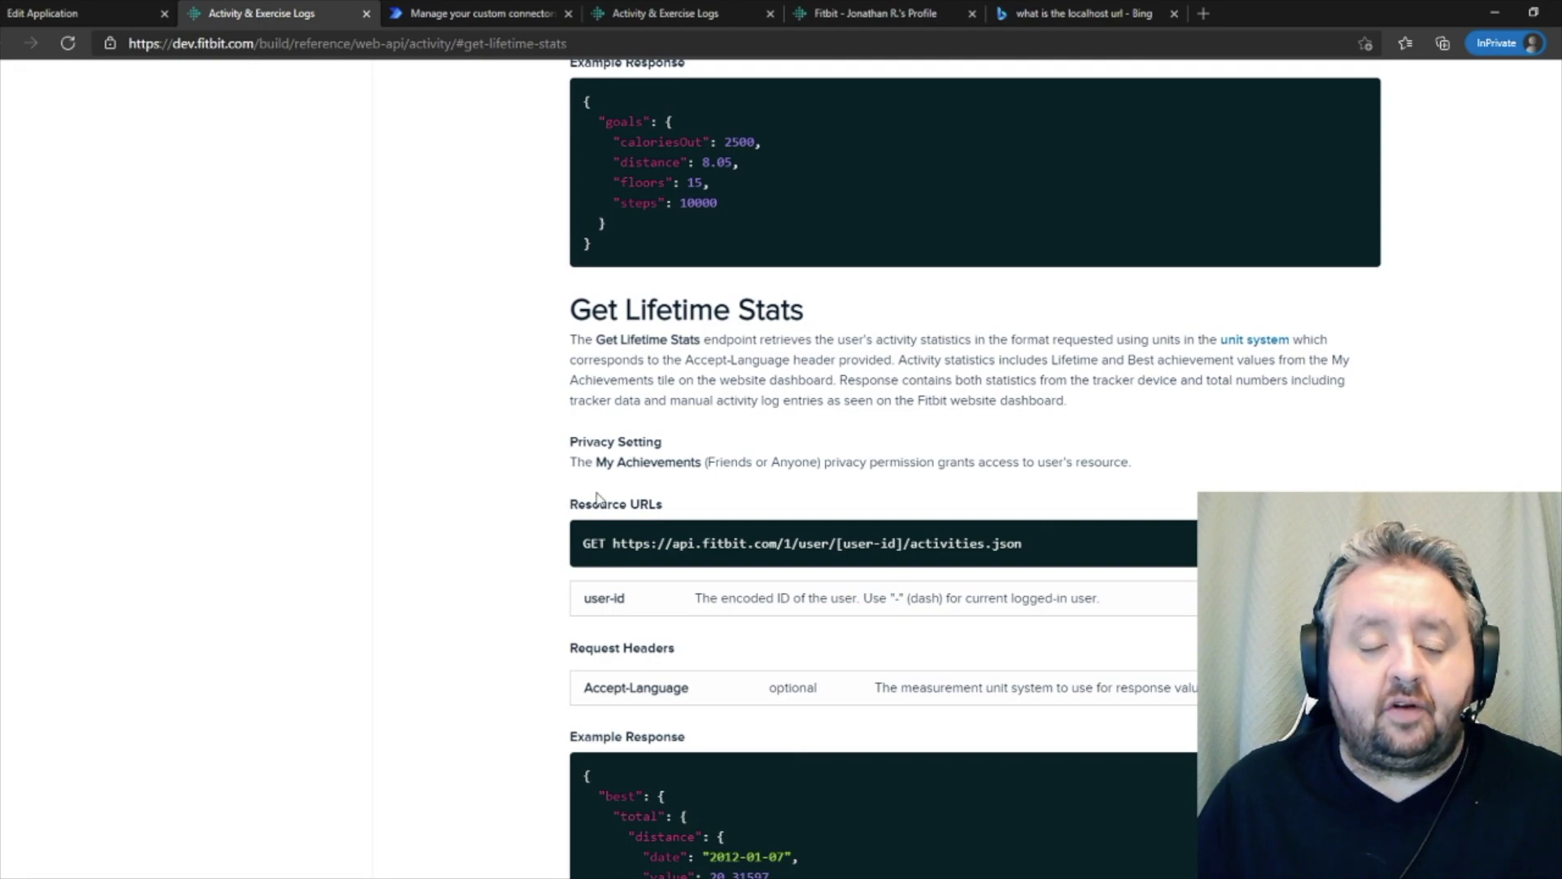
scroll(326, 419, "up", 20)
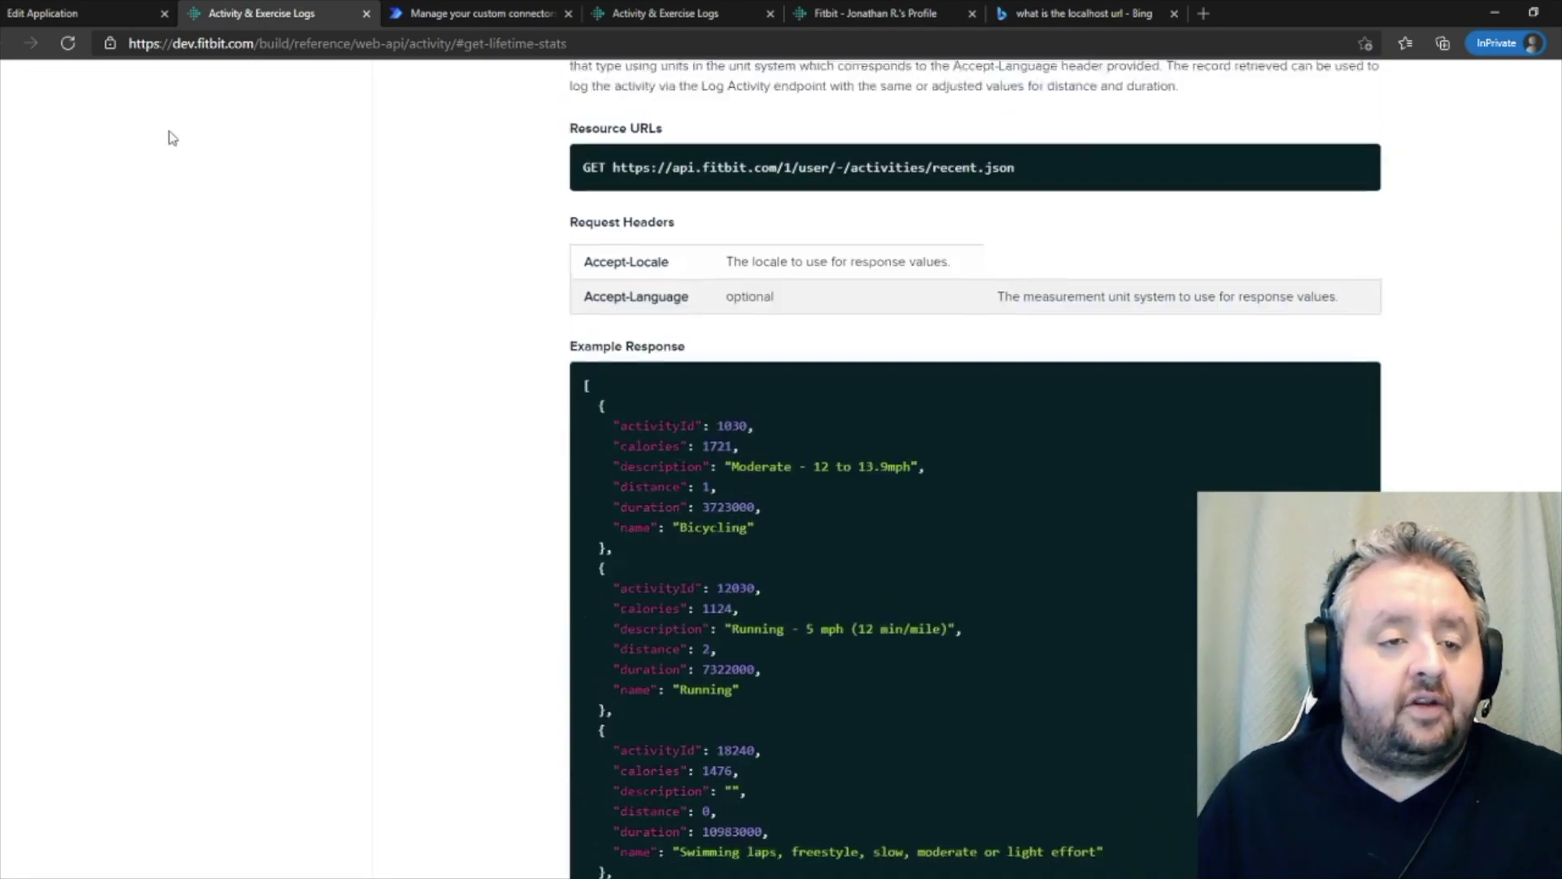
scroll(325, 297, "up", 20)
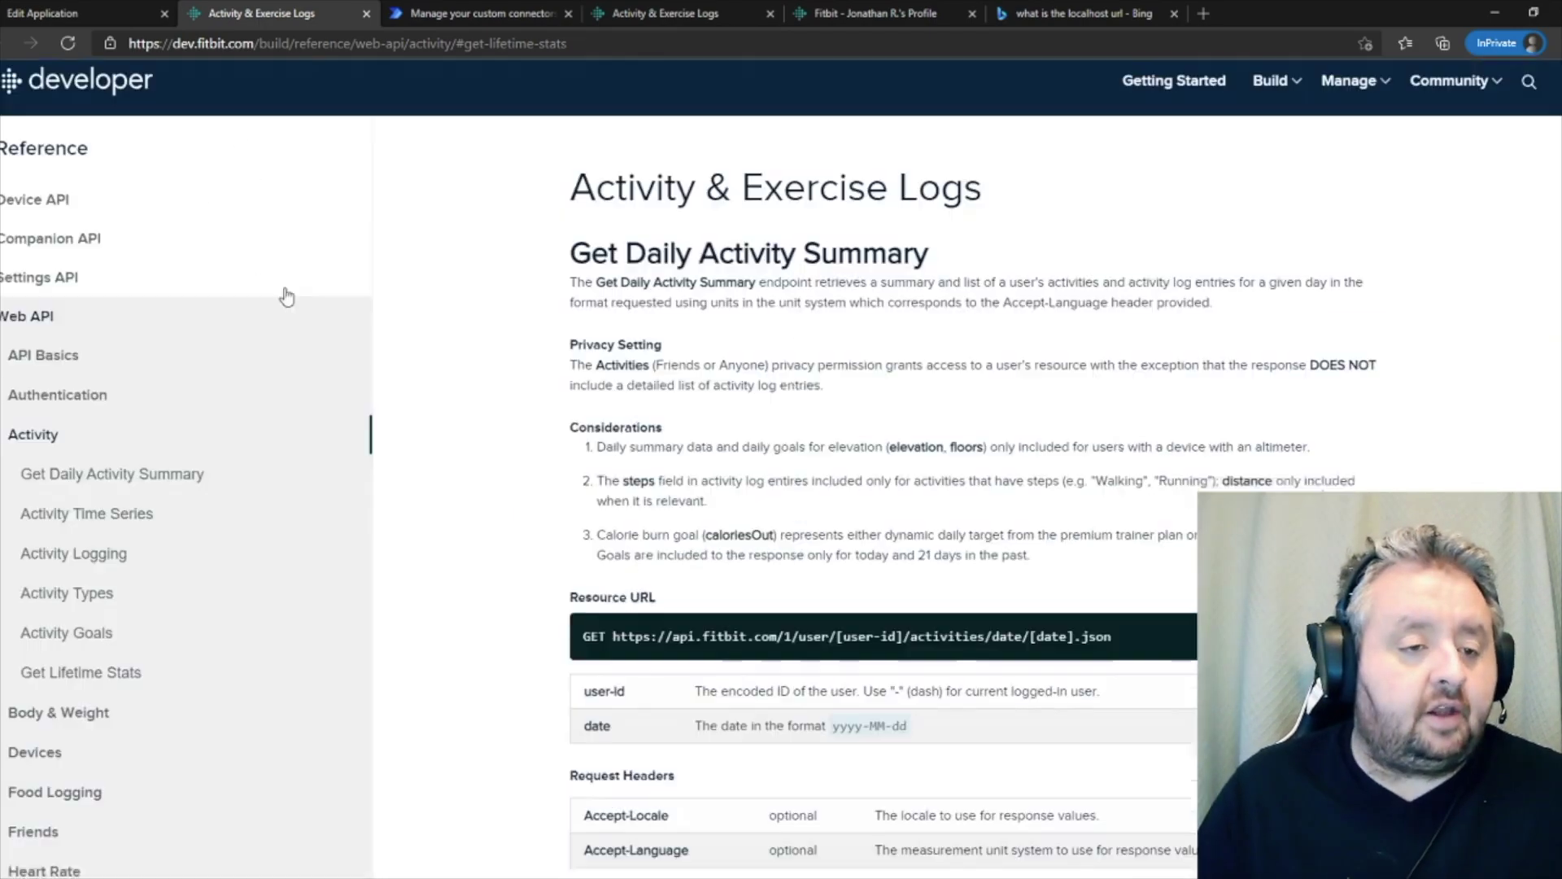
scroll(175, 488, "down", 5)
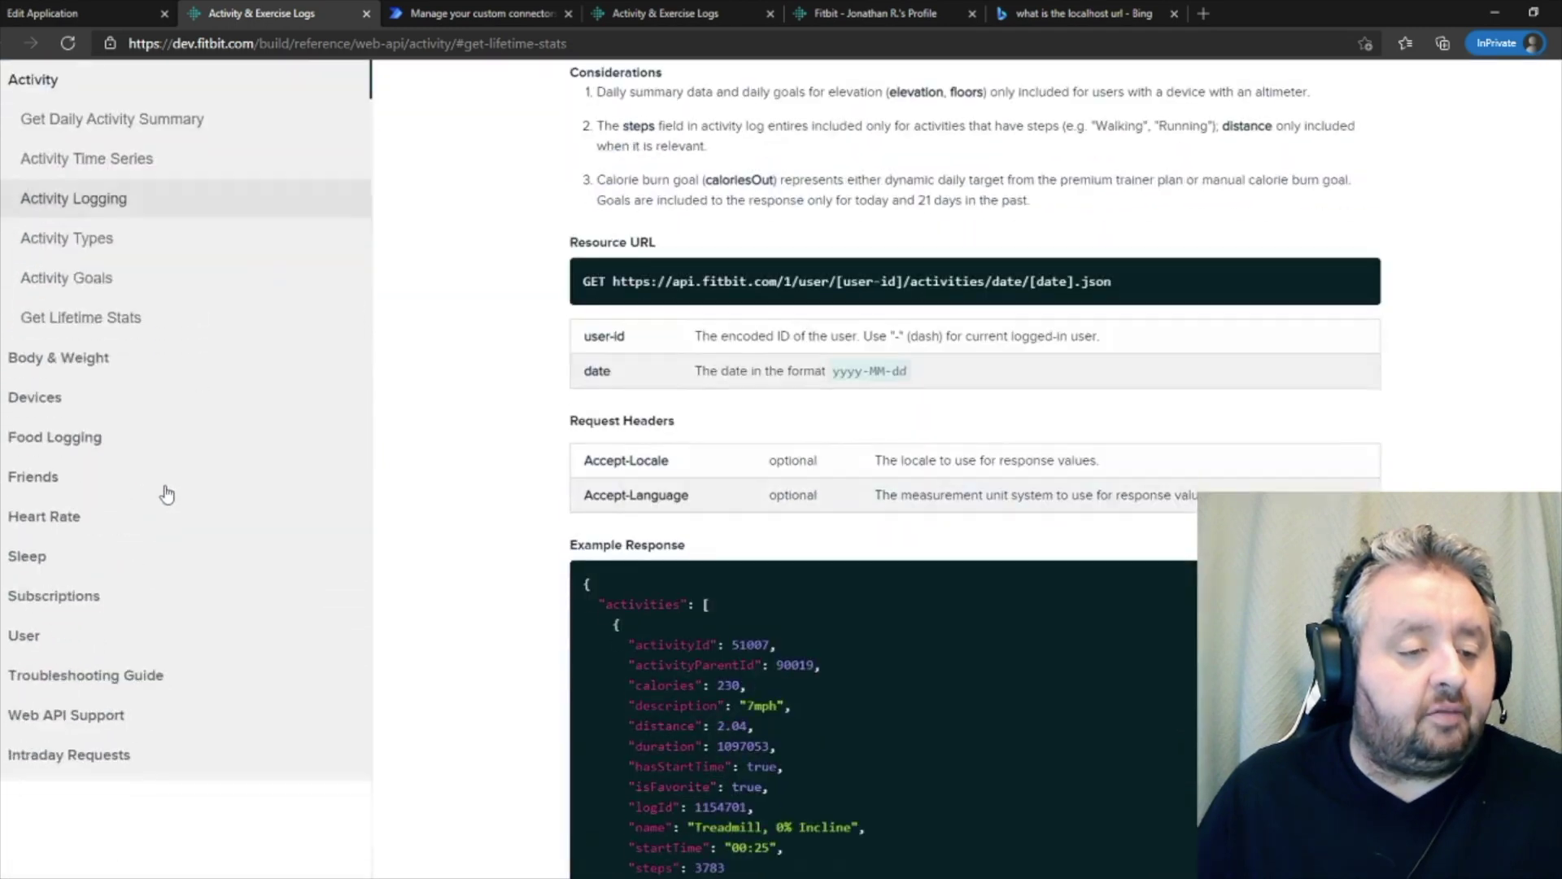
left_click(91, 322)
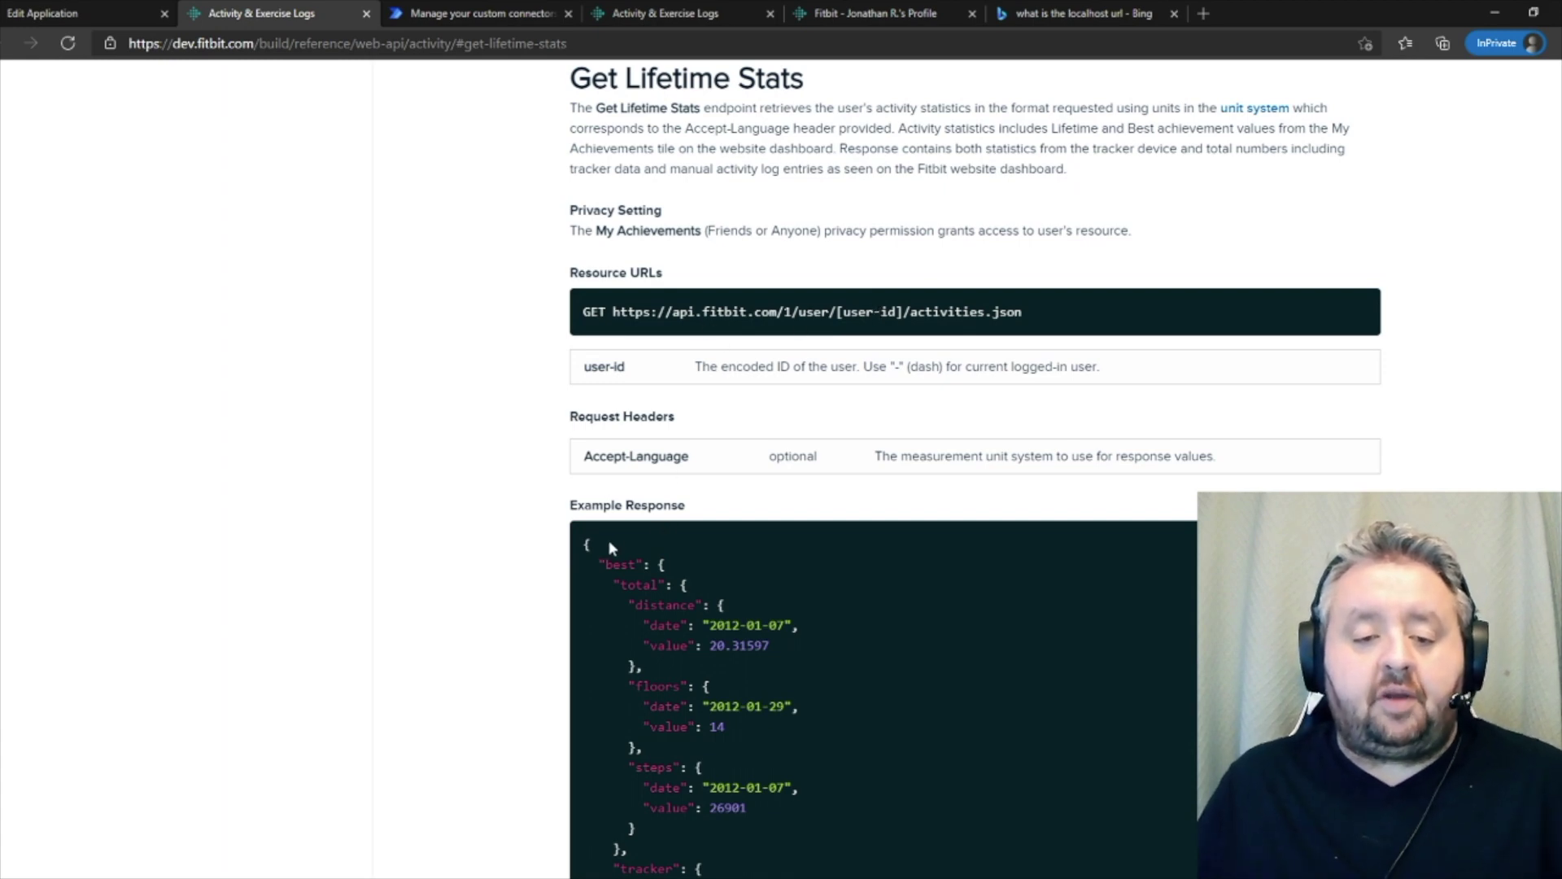
left_click(494, 14)
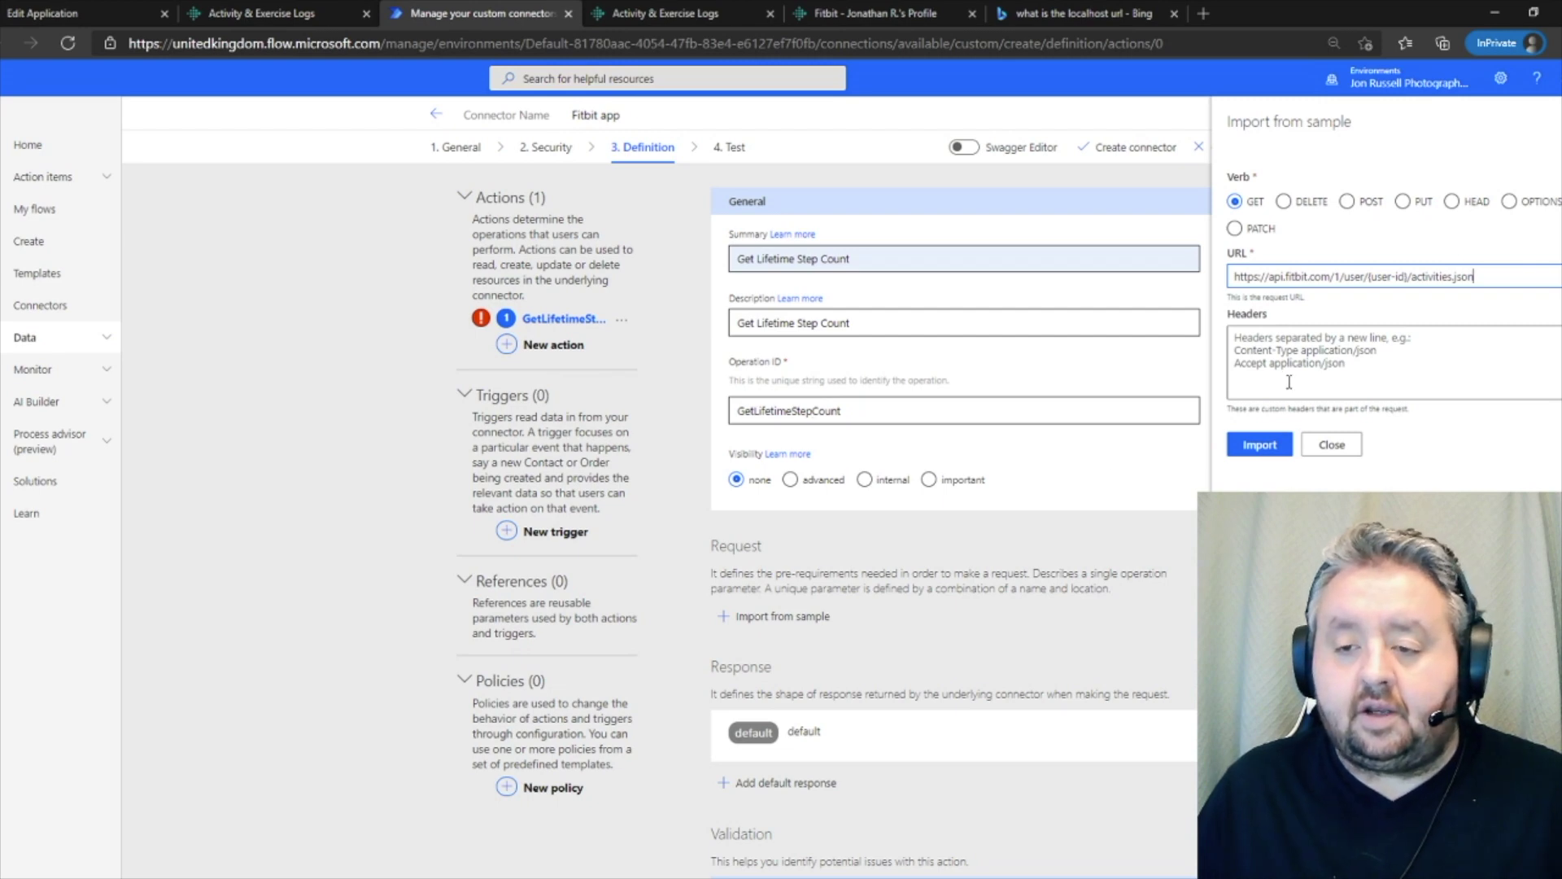
- Import the GET sample into Get Lifetime Step Count and save the Fitbit app connector
left_click(1268, 447)
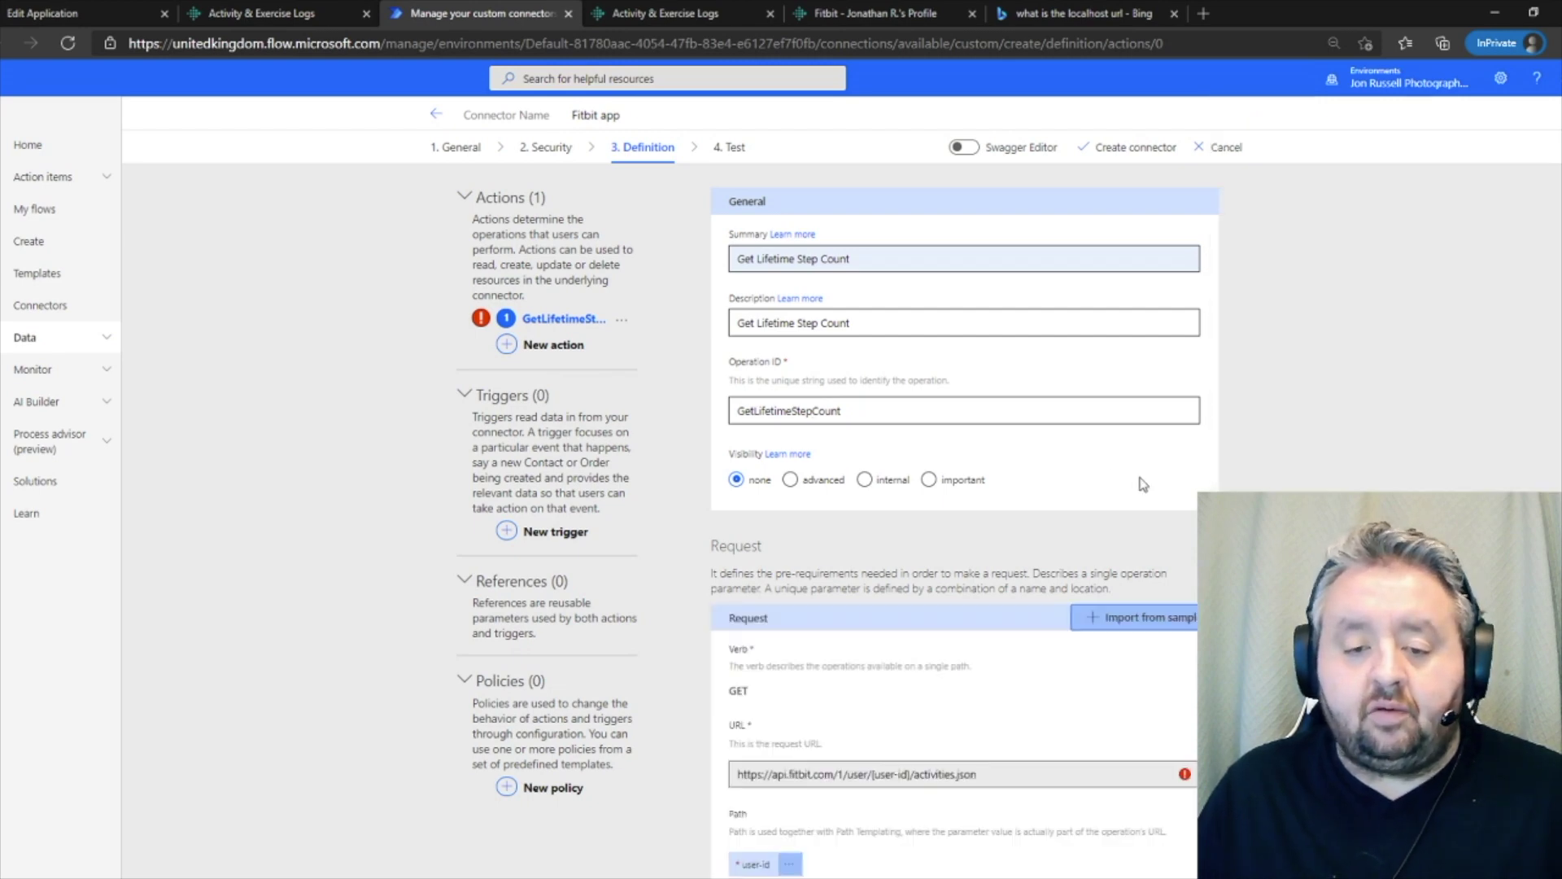
scroll(963, 492, "down", 5)
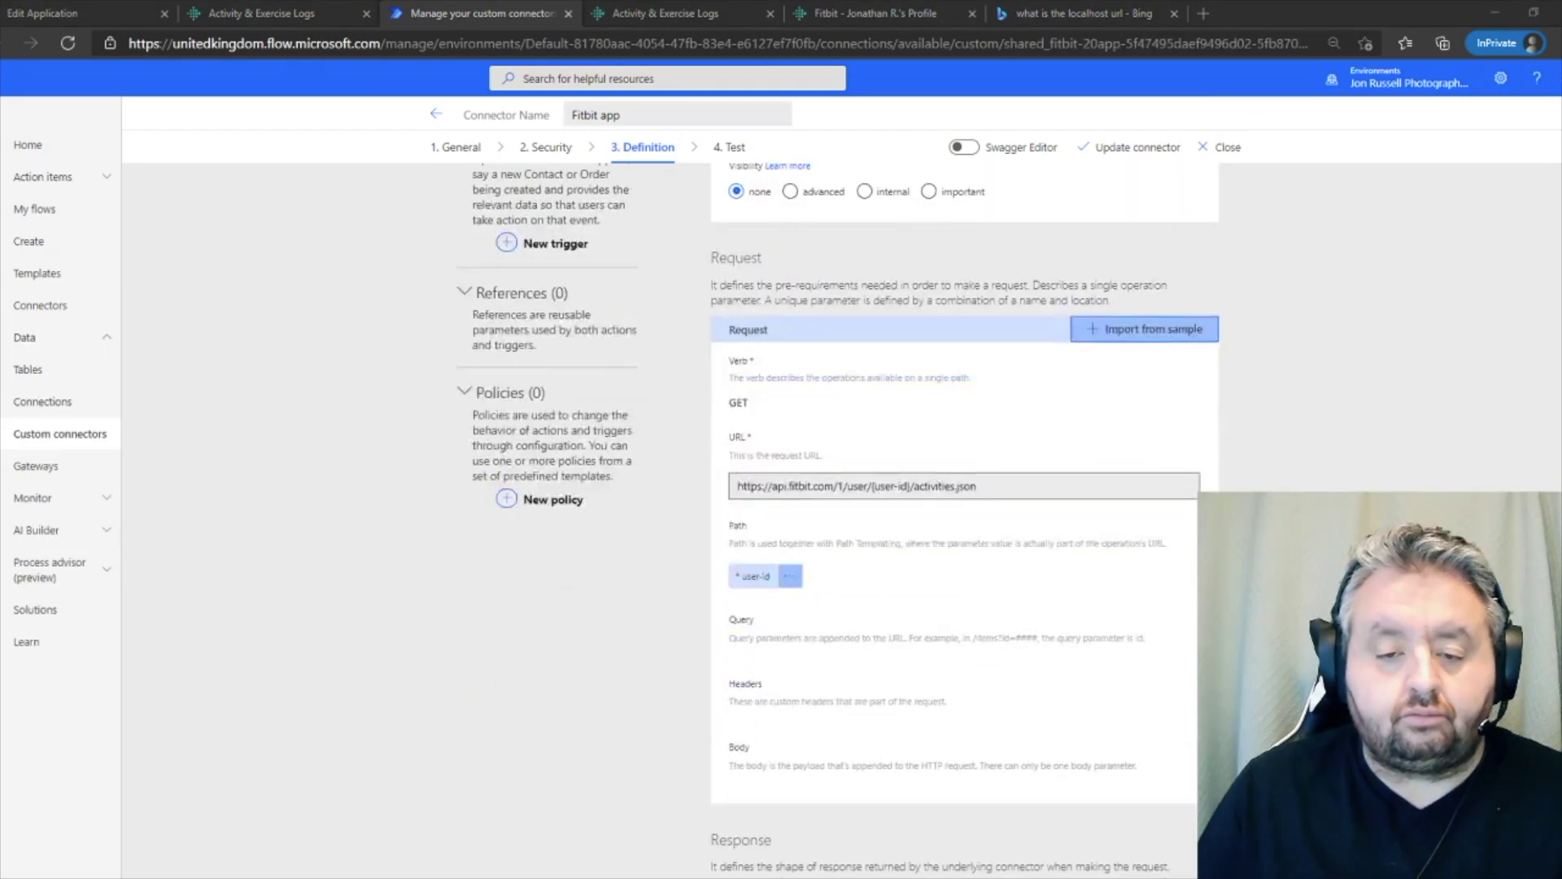
scroll(963, 492, "down", 3)
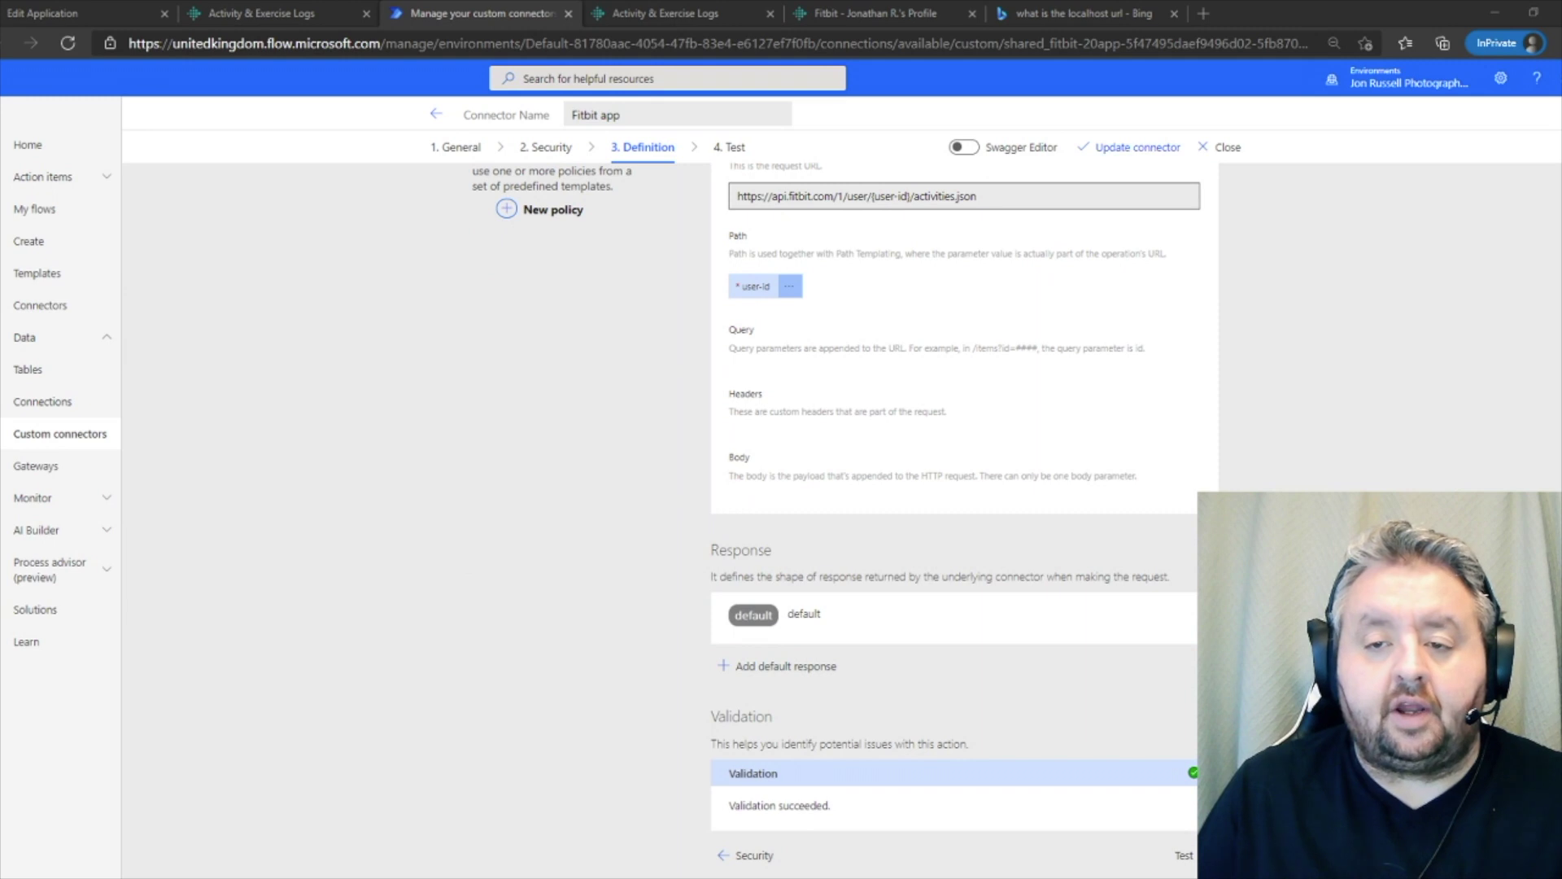
left_click(1138, 148)
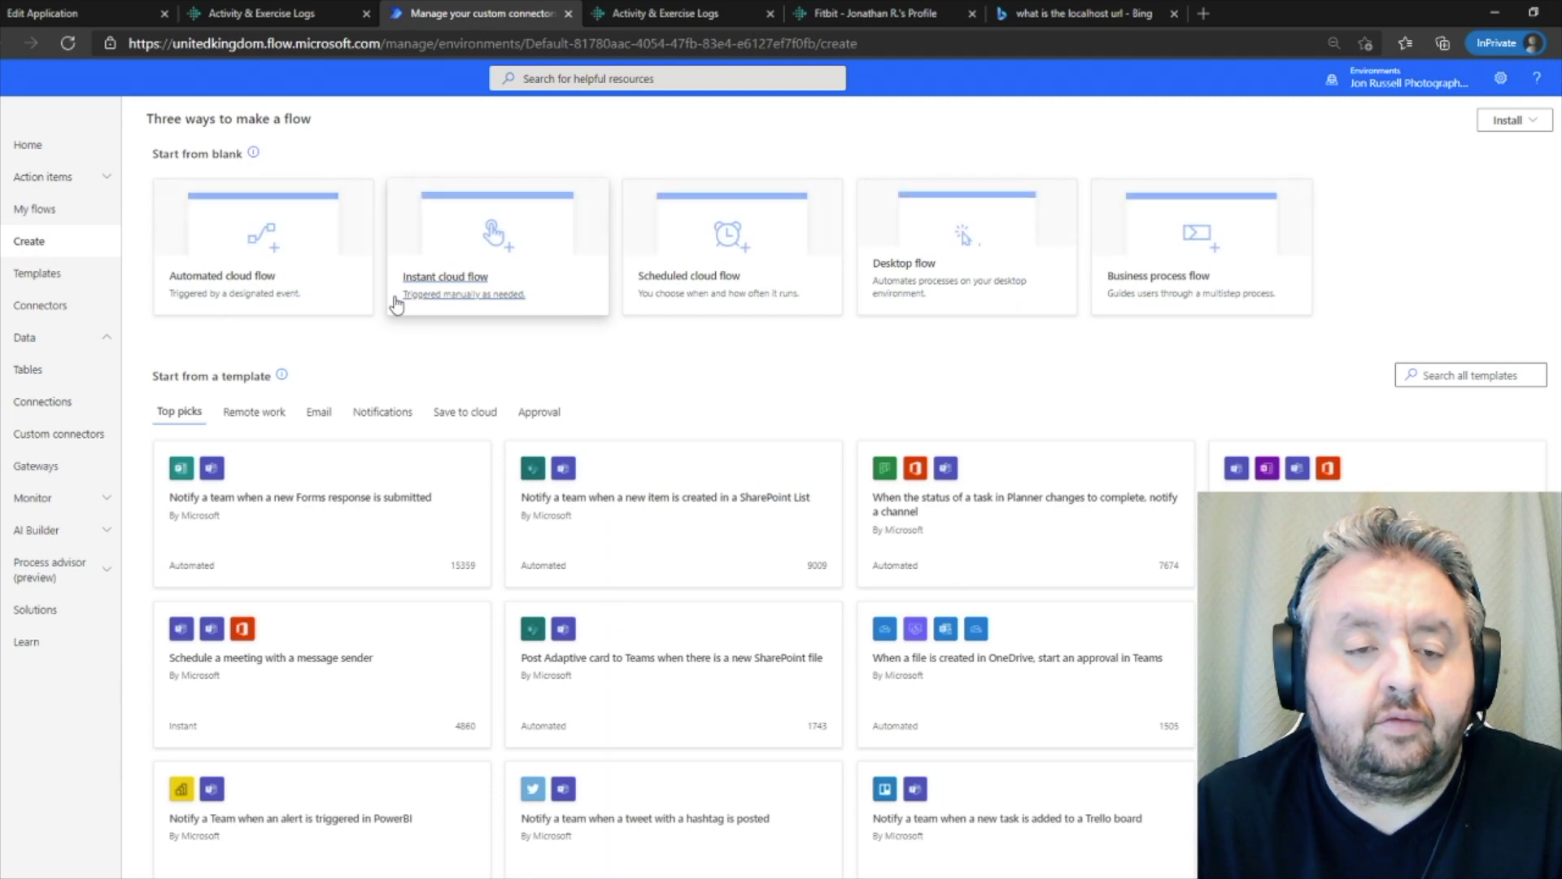
- Create a new instant cloud flow using the Manually trigger a flow trigger
left_click(465, 294)
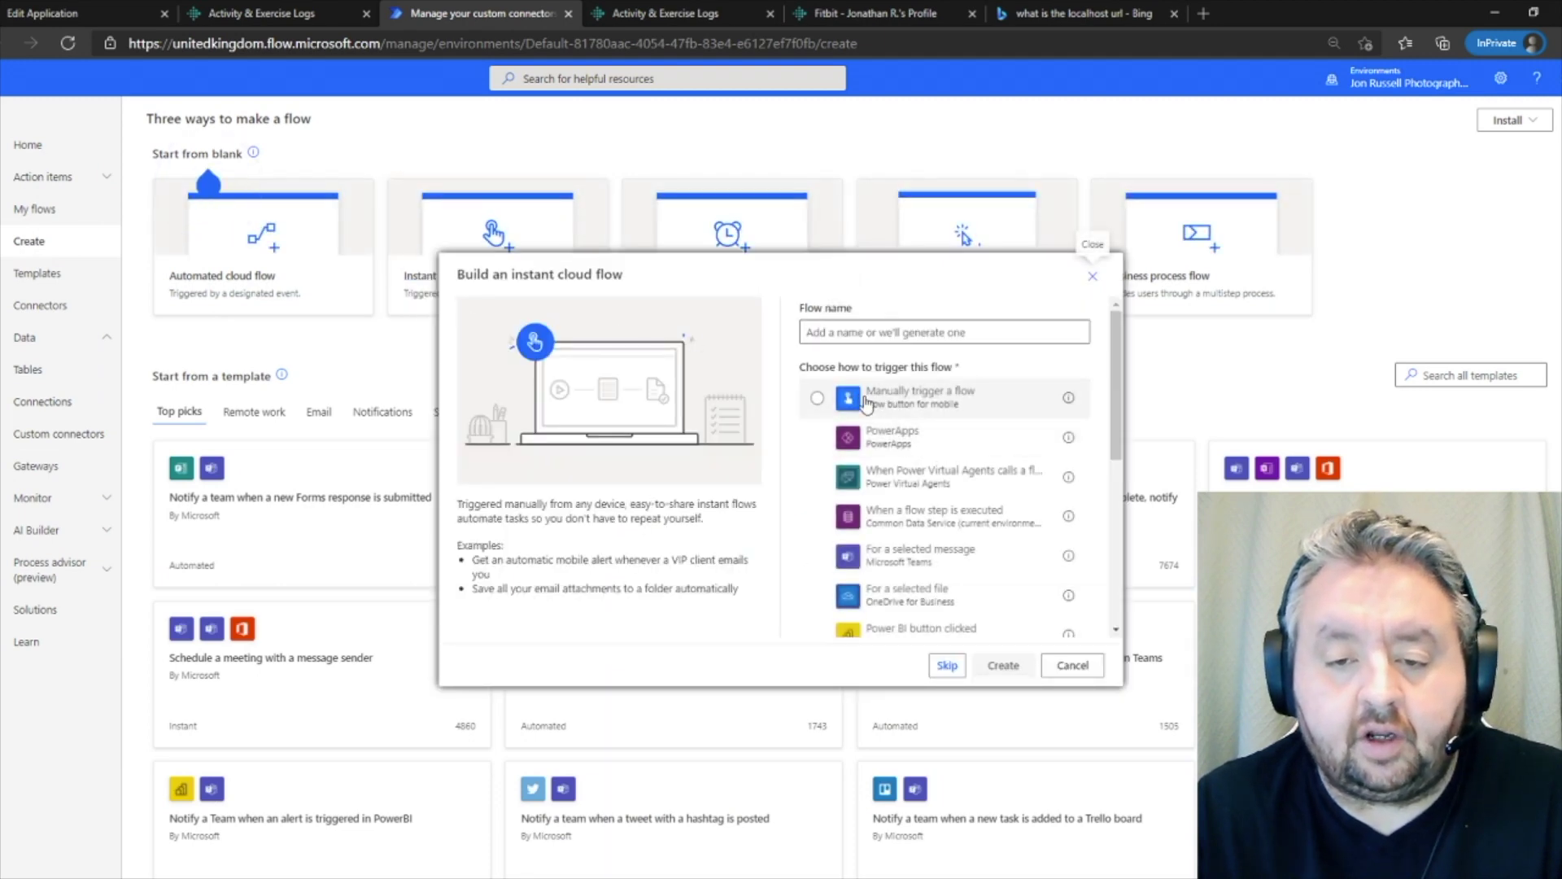
left_click(868, 403)
left_click(1003, 665)
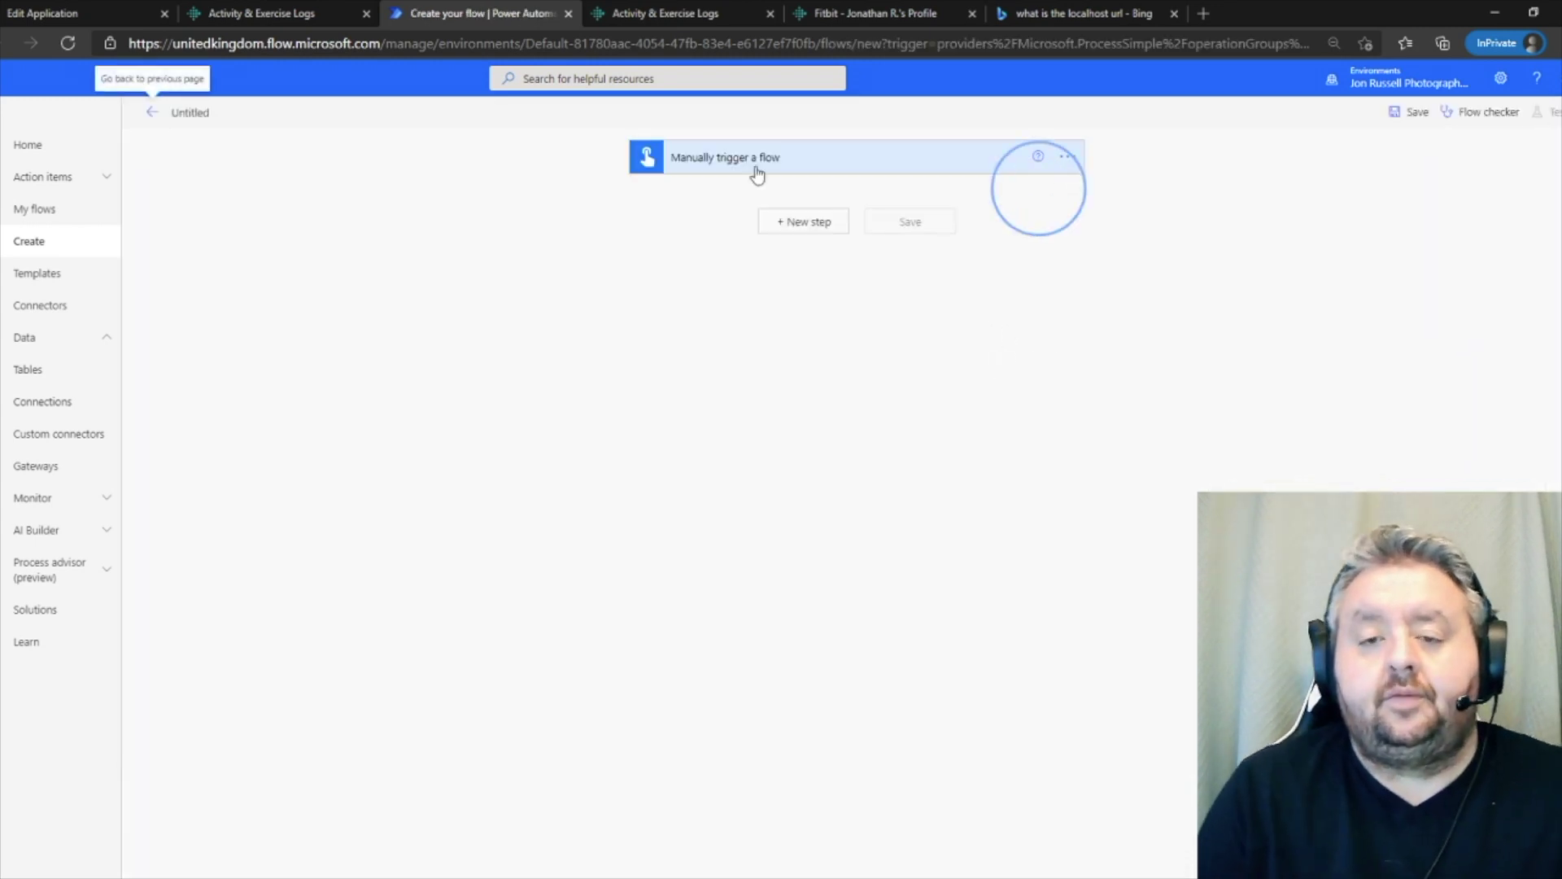
- Add a text input titled User-id to the manual trigger
left_click(742, 162)
left_click(699, 203)
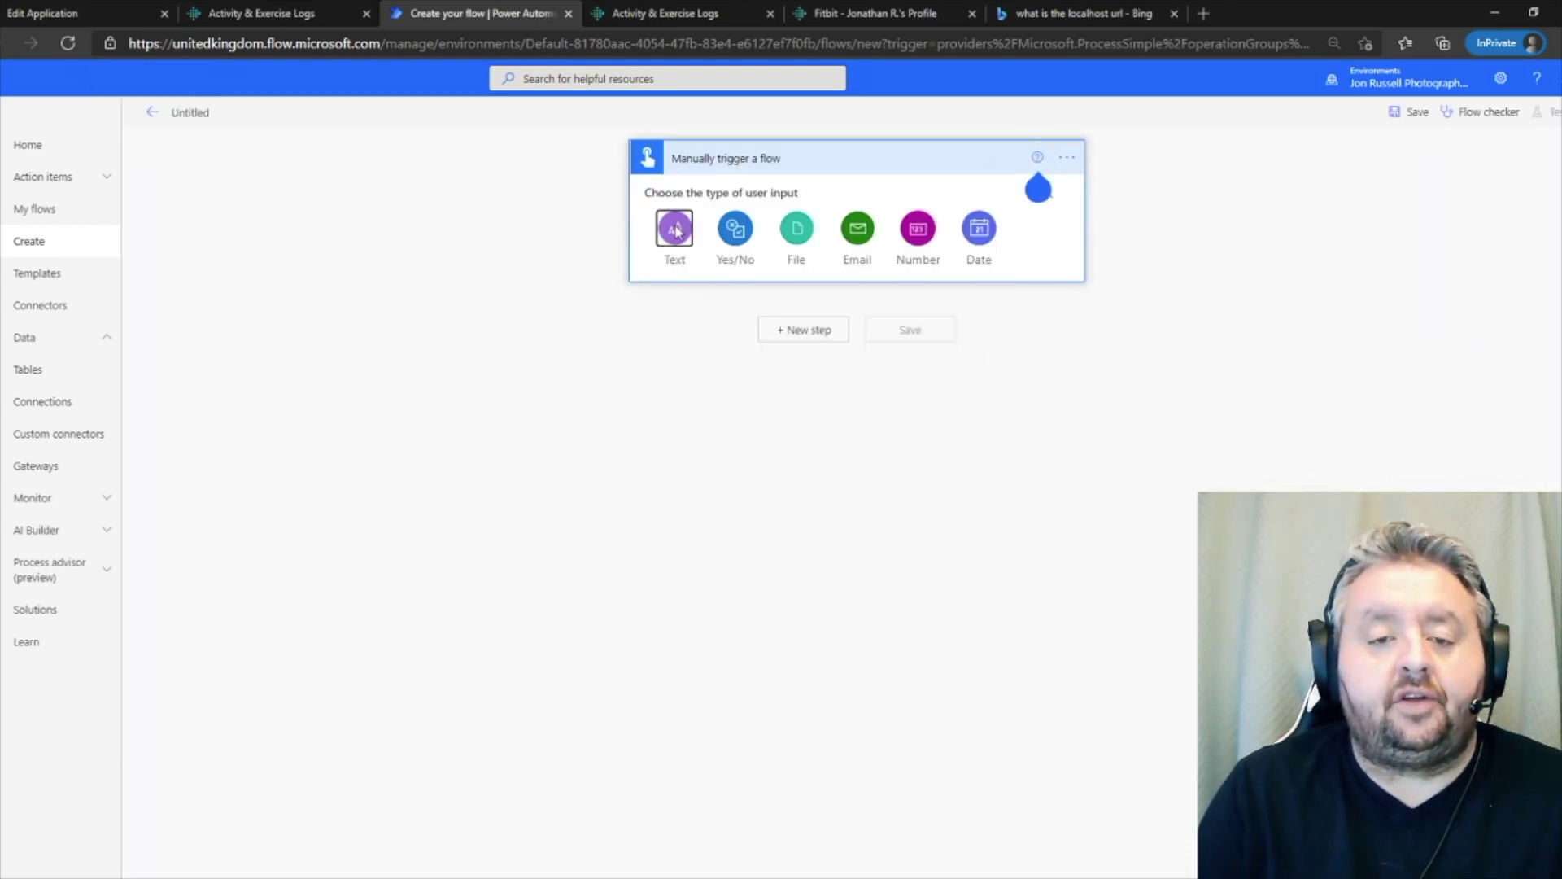
left_click(676, 229)
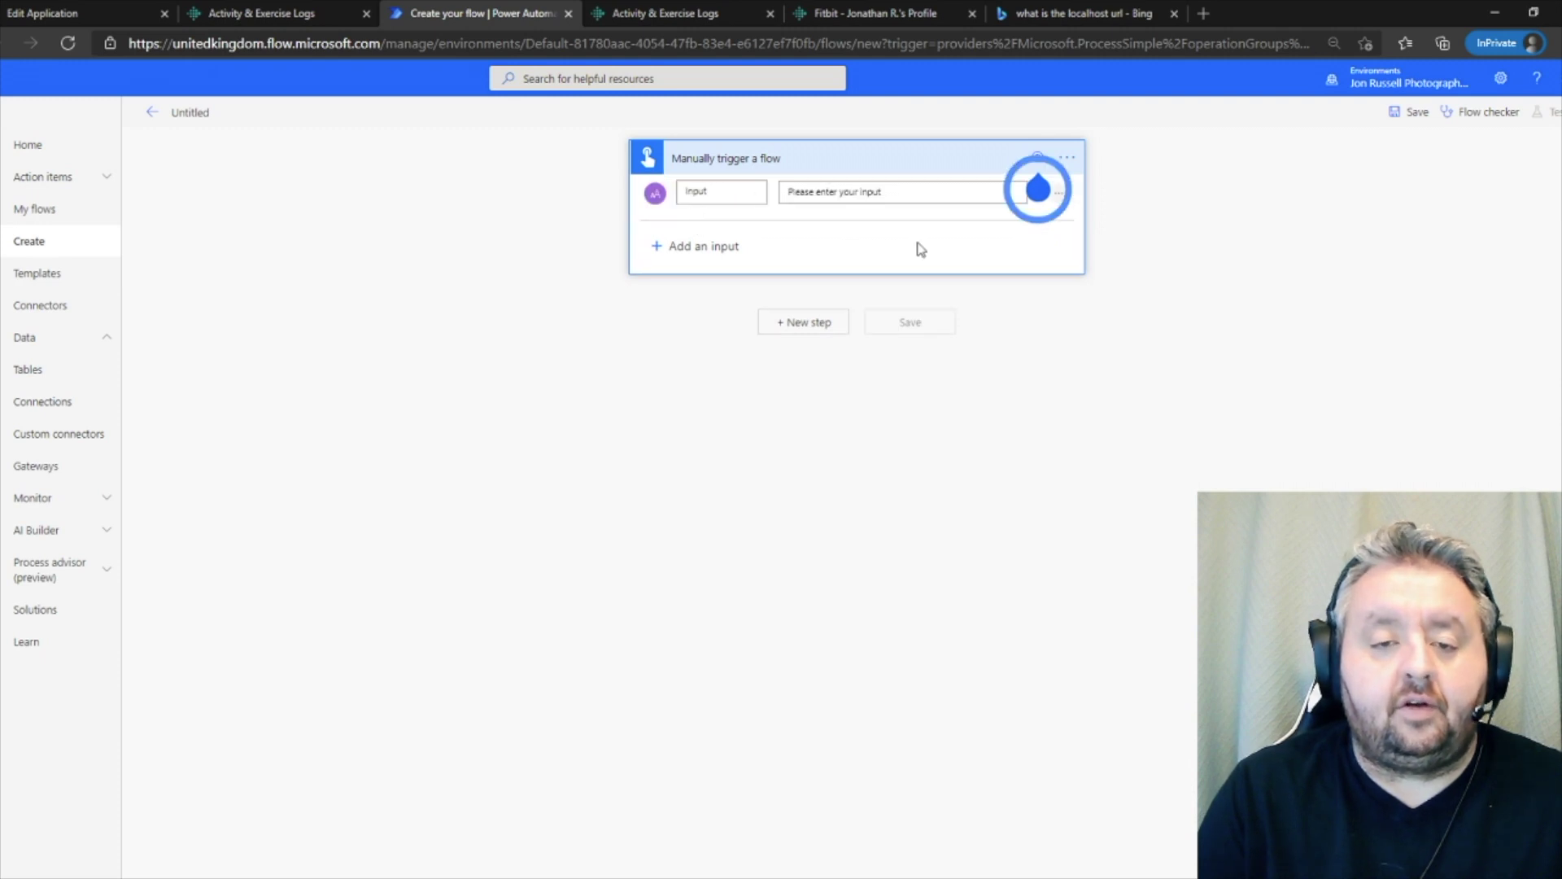
key("BackSpace")
key("BackSpace")
key("BackSpace")
key("BackSpace")
key("BackSpace")
type("UserI")
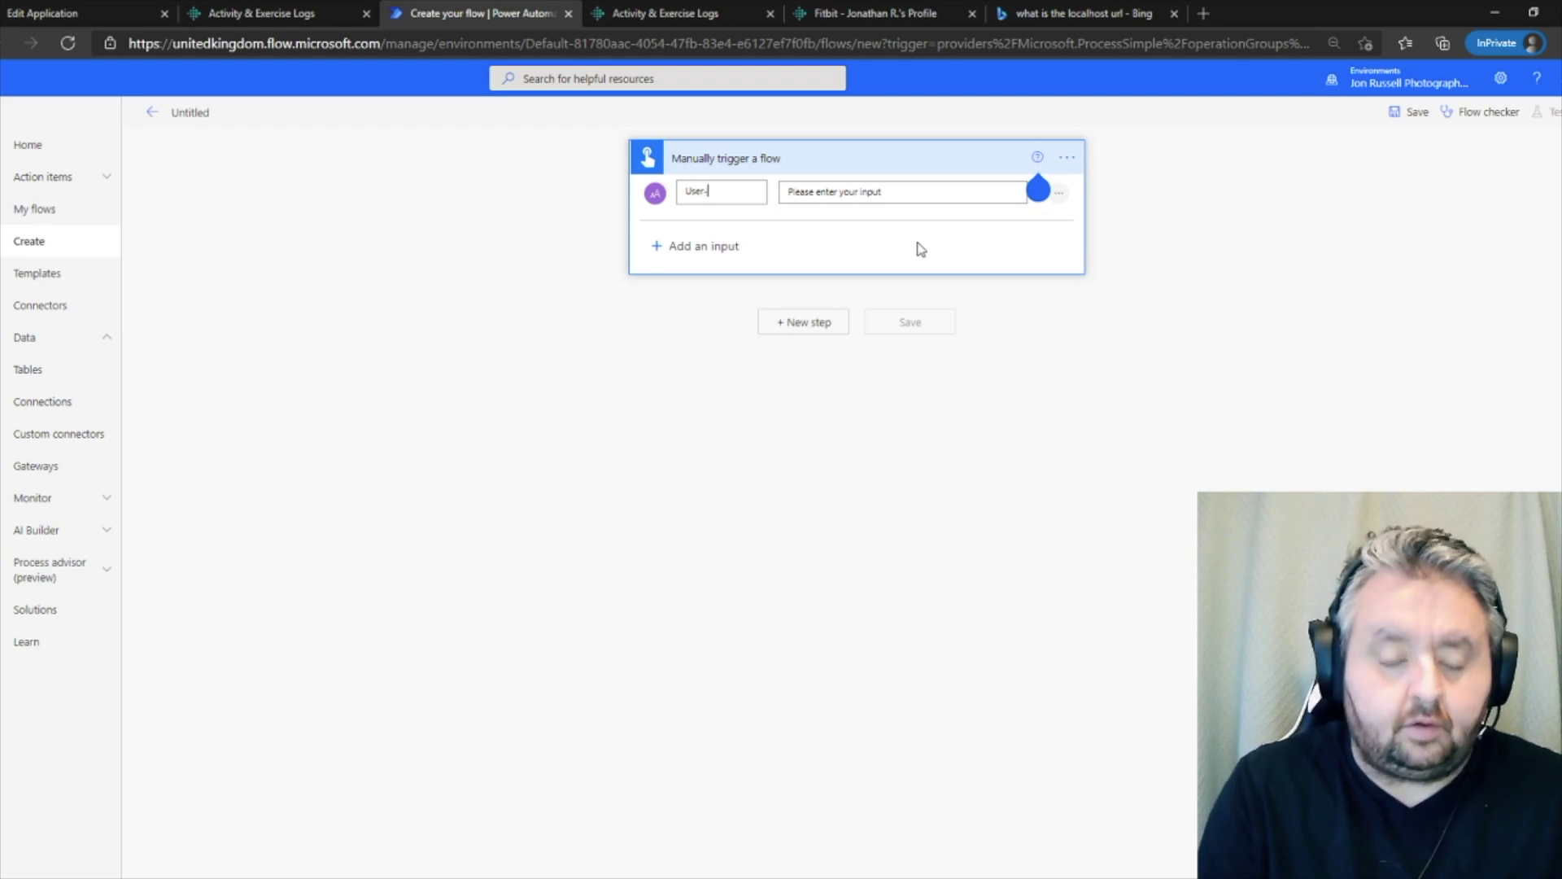
type("Id")
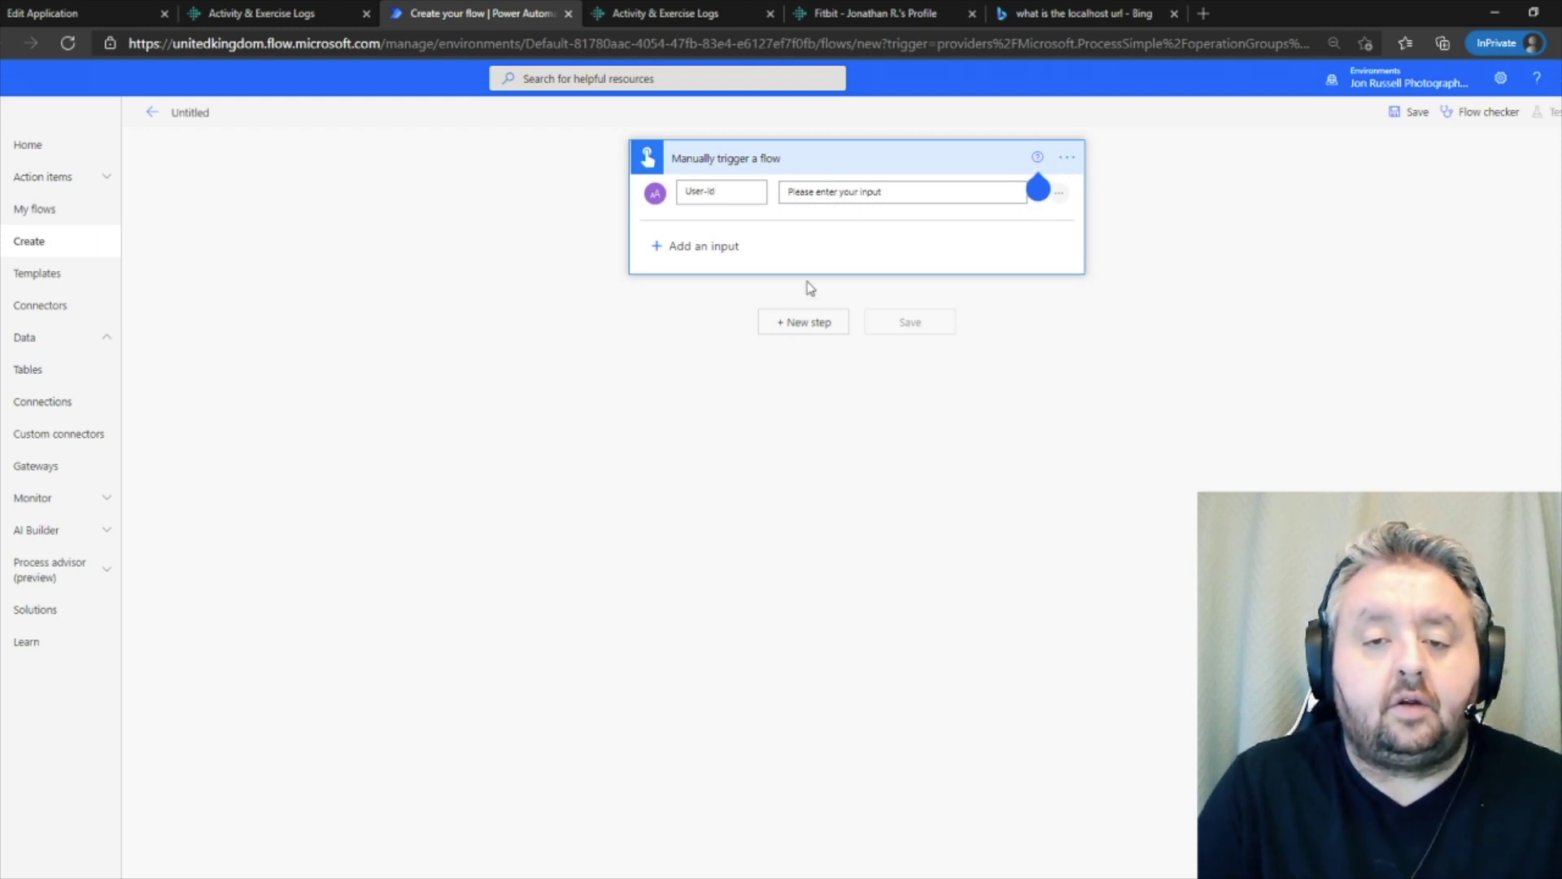
left_click(804, 322)
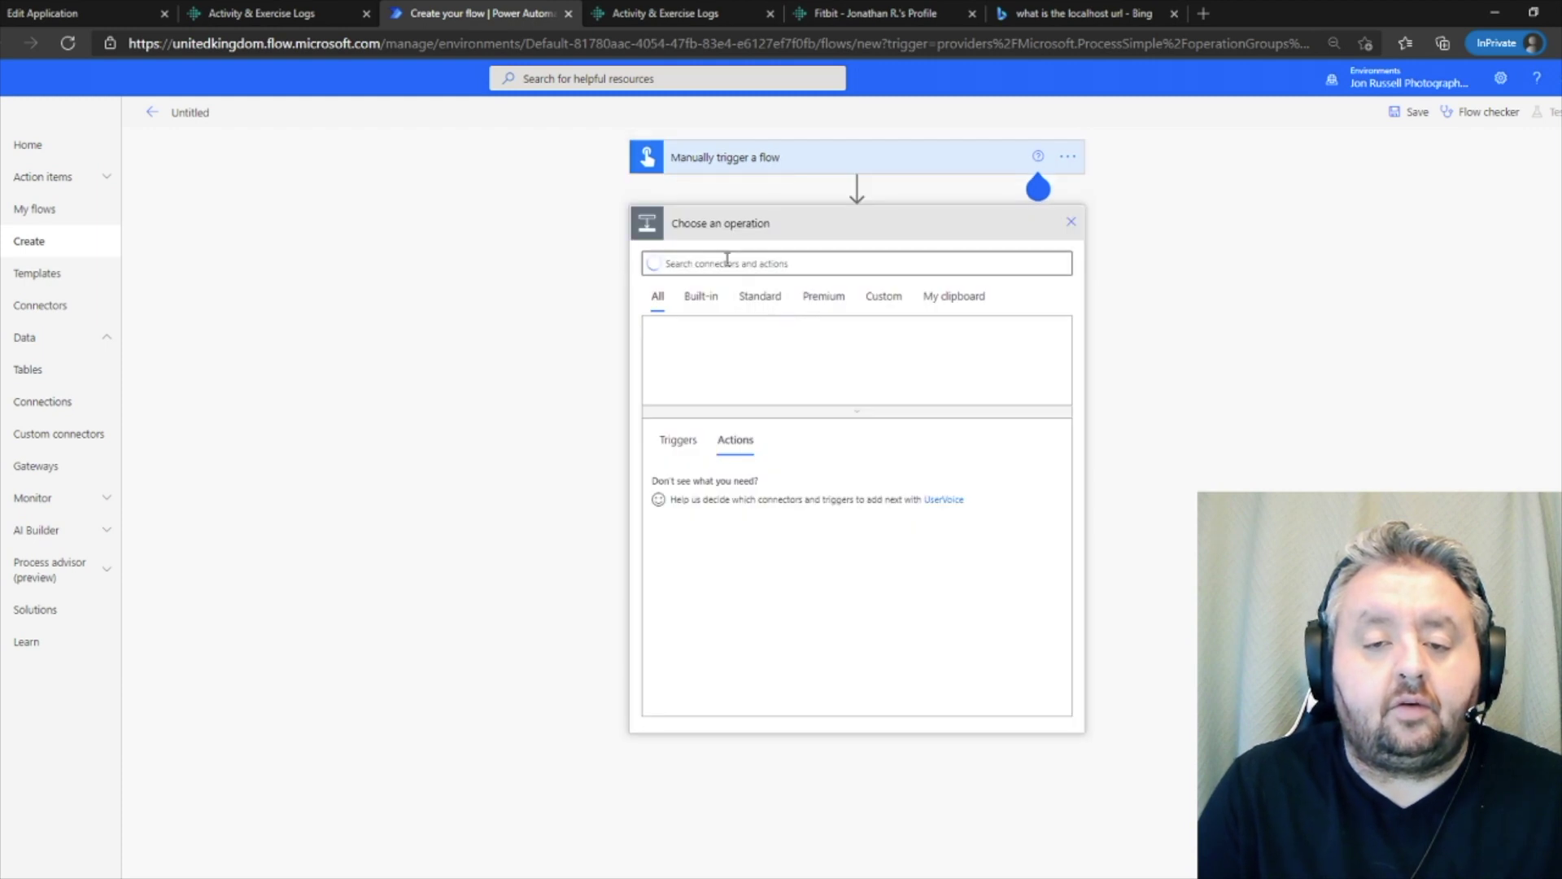
- Add the custom Fitbit app connector's Get Lifetime Step Count action
left_click(883, 296)
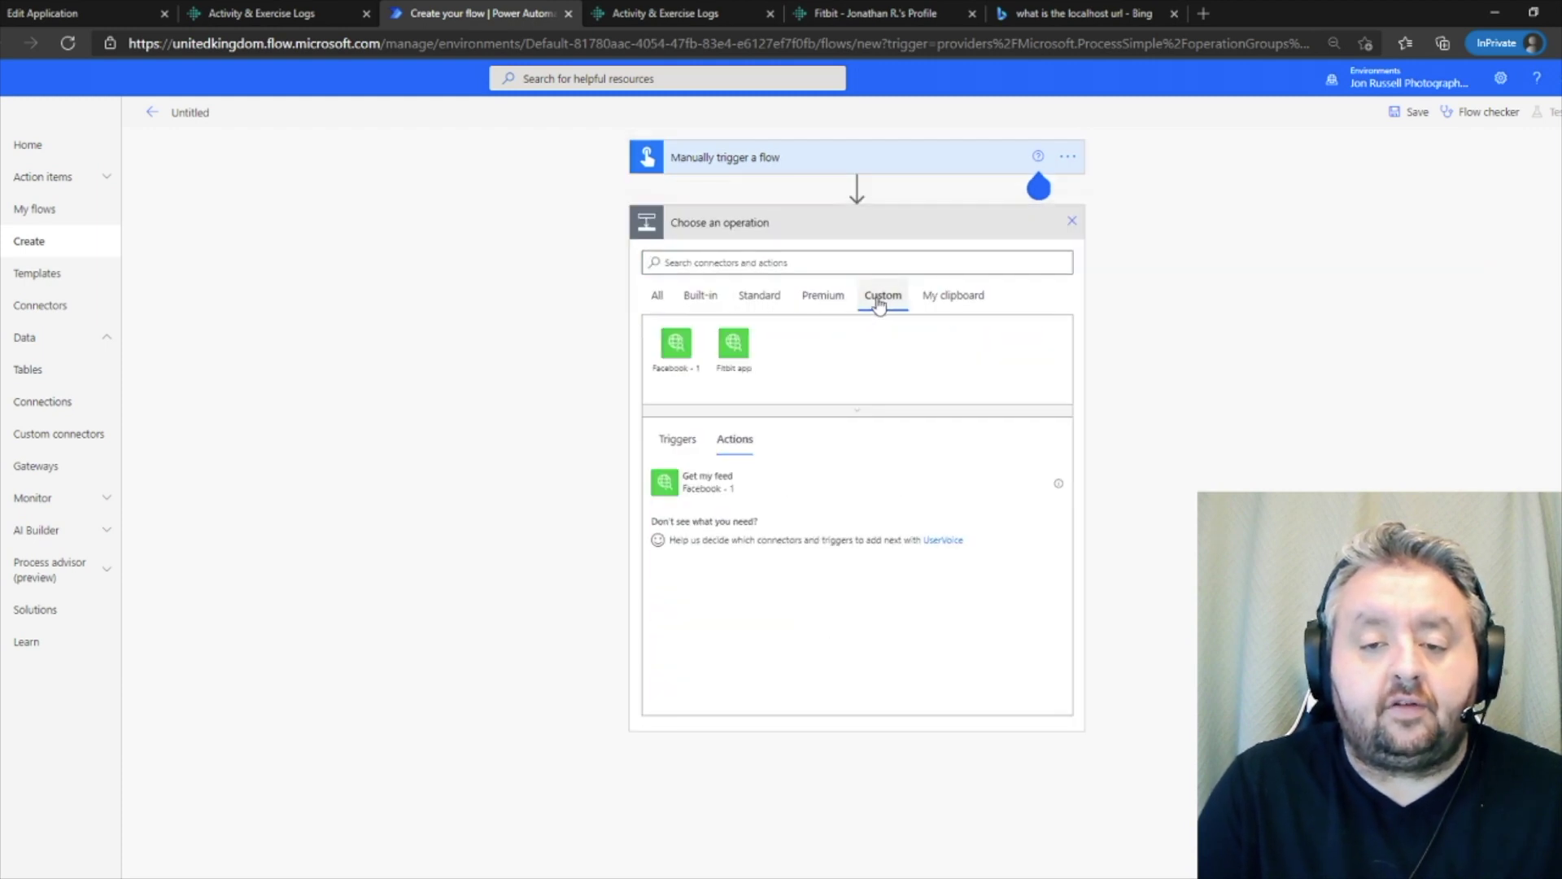
left_click(732, 353)
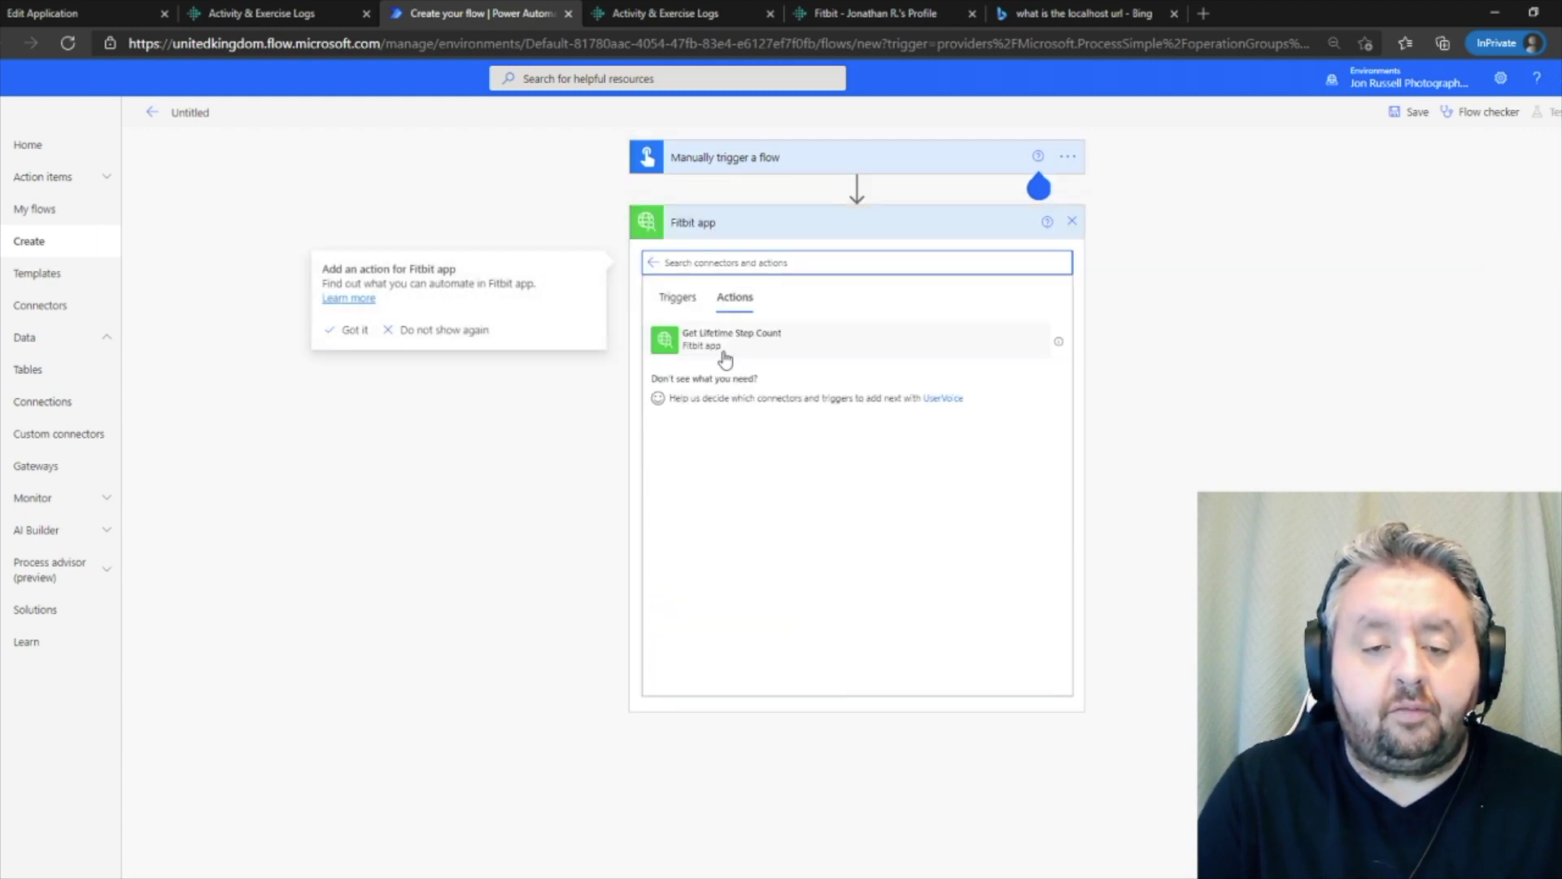
left_click(733, 346)
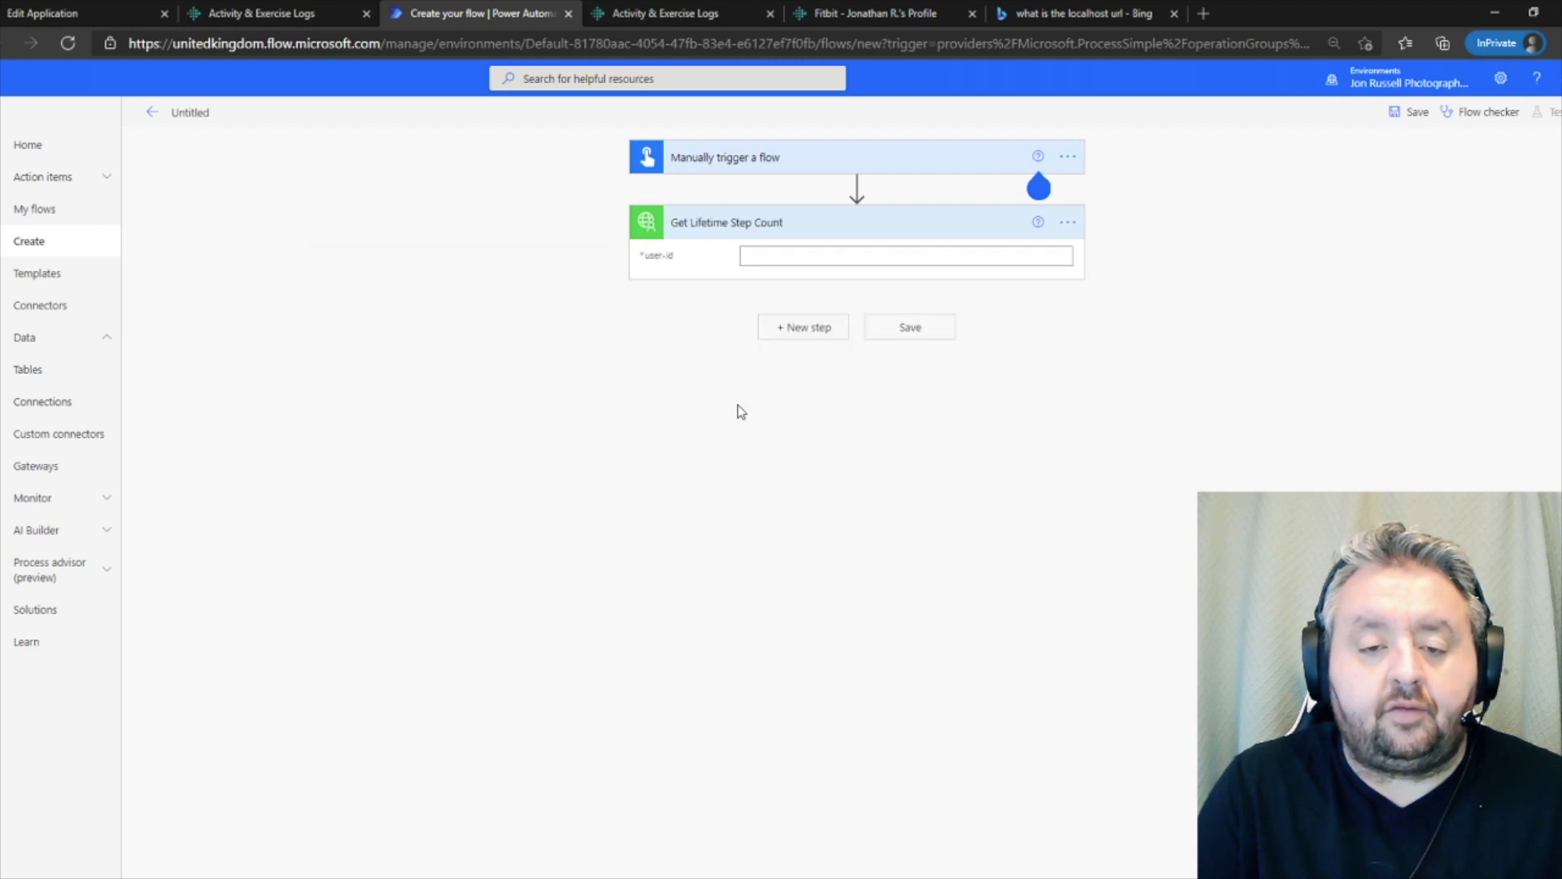
- Map the User-id trigger input into the action's user-id field and save the flow
left_click(765, 254)
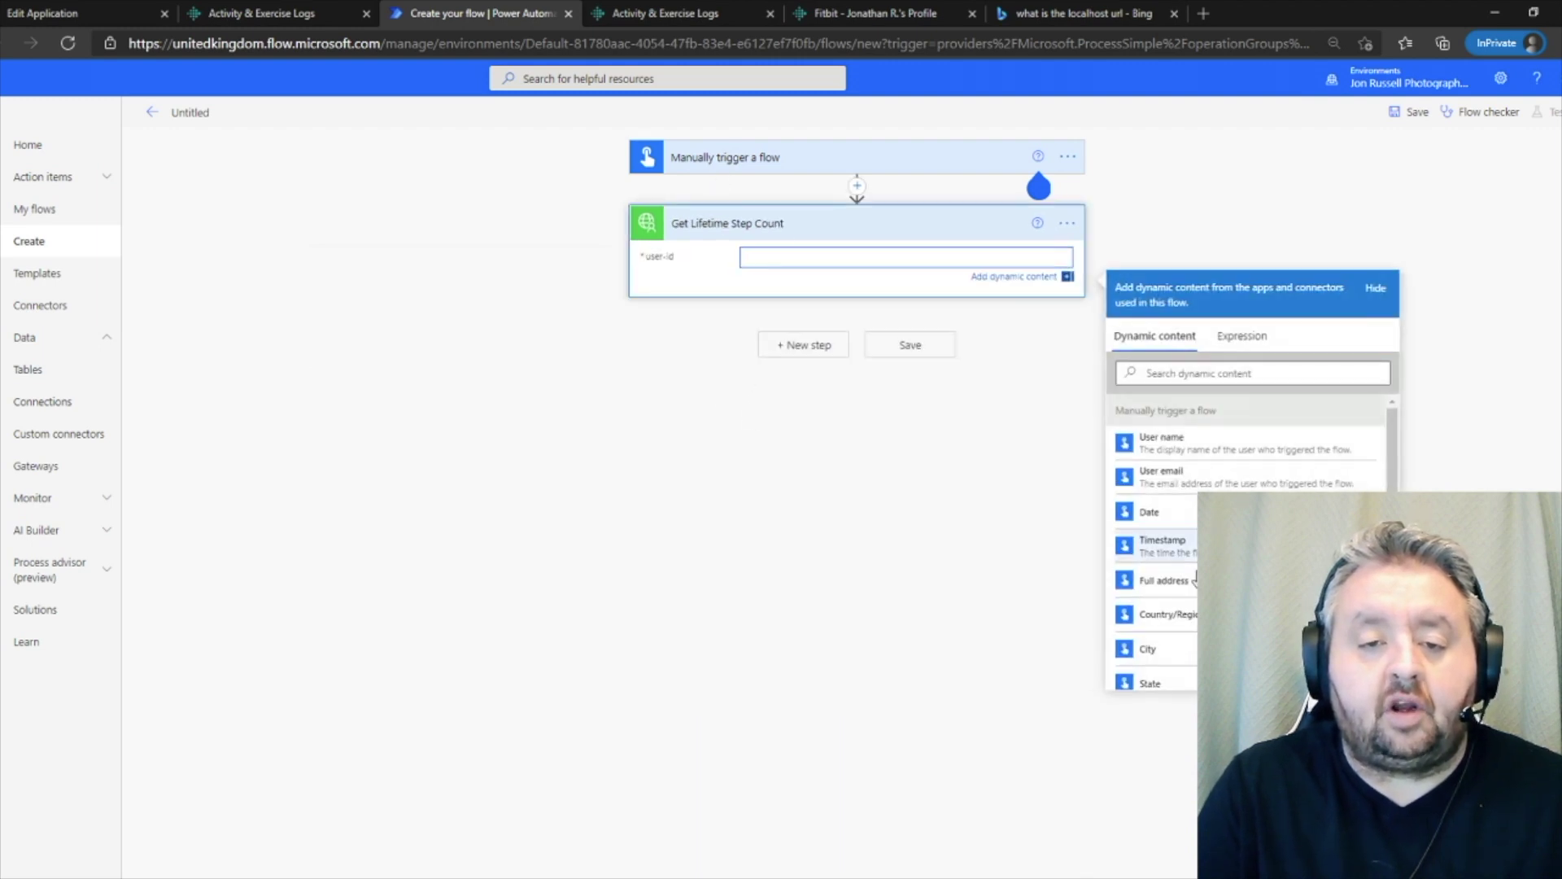
left_click(1174, 371)
type("us")
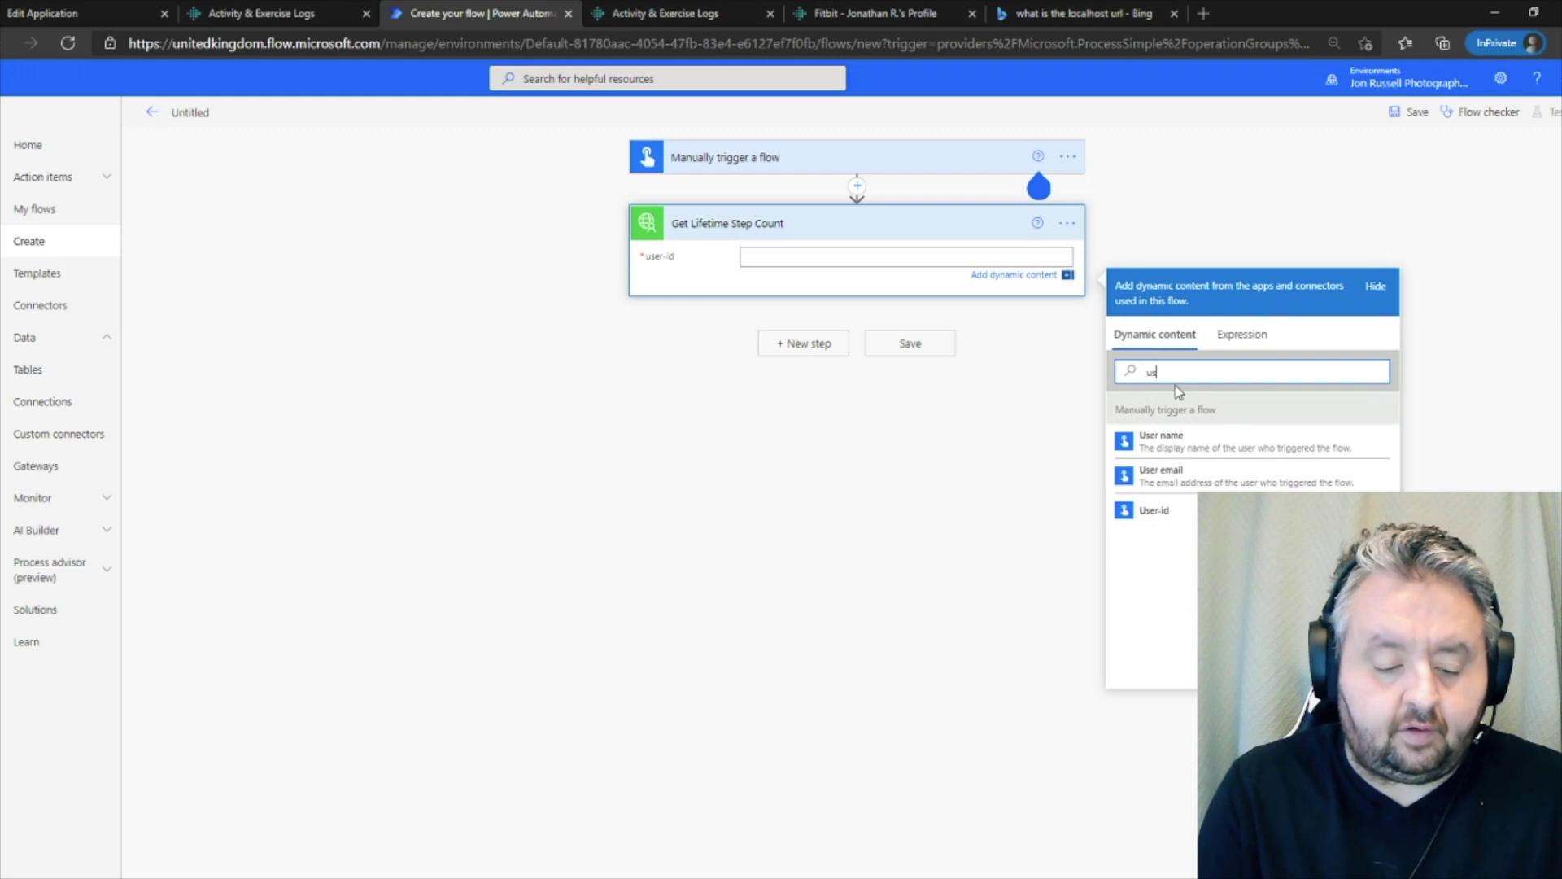
left_click(1172, 511)
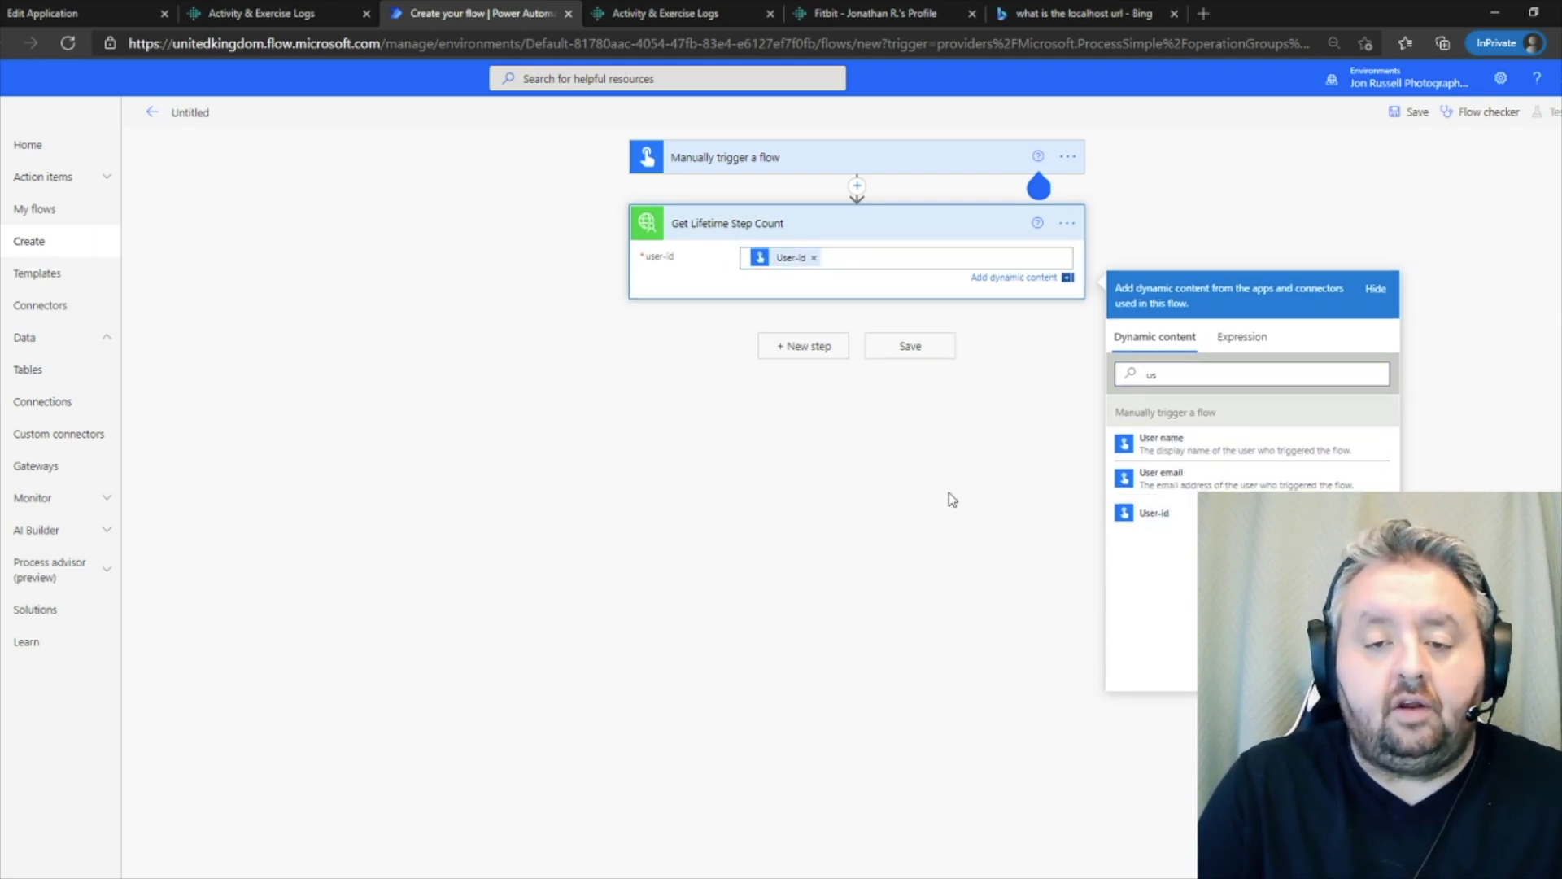
left_click(925, 420)
left_click(908, 334)
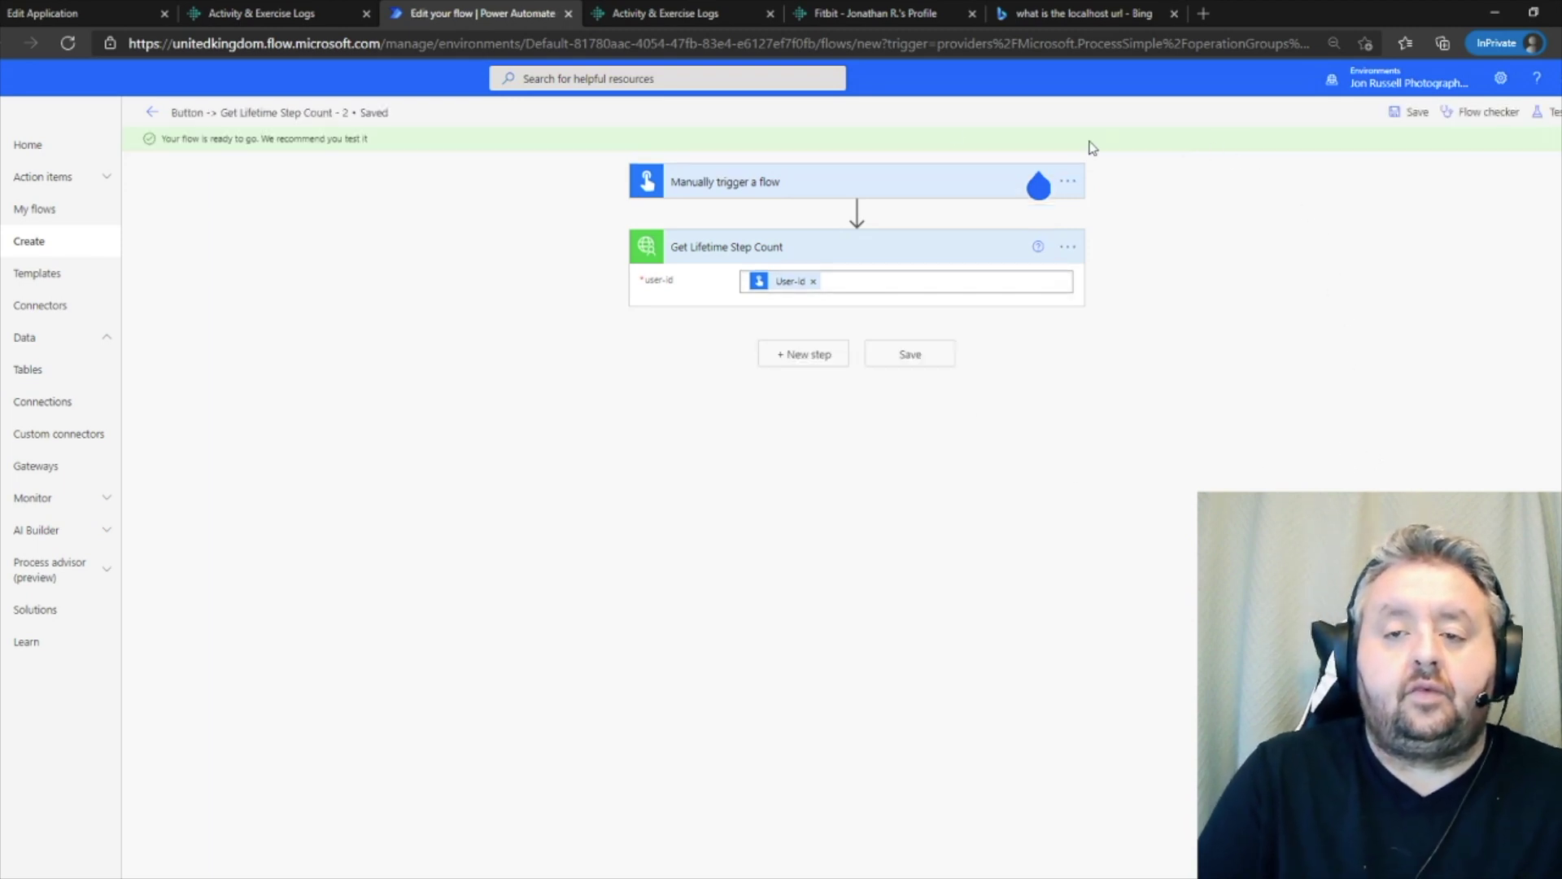
left_click(846, 12)
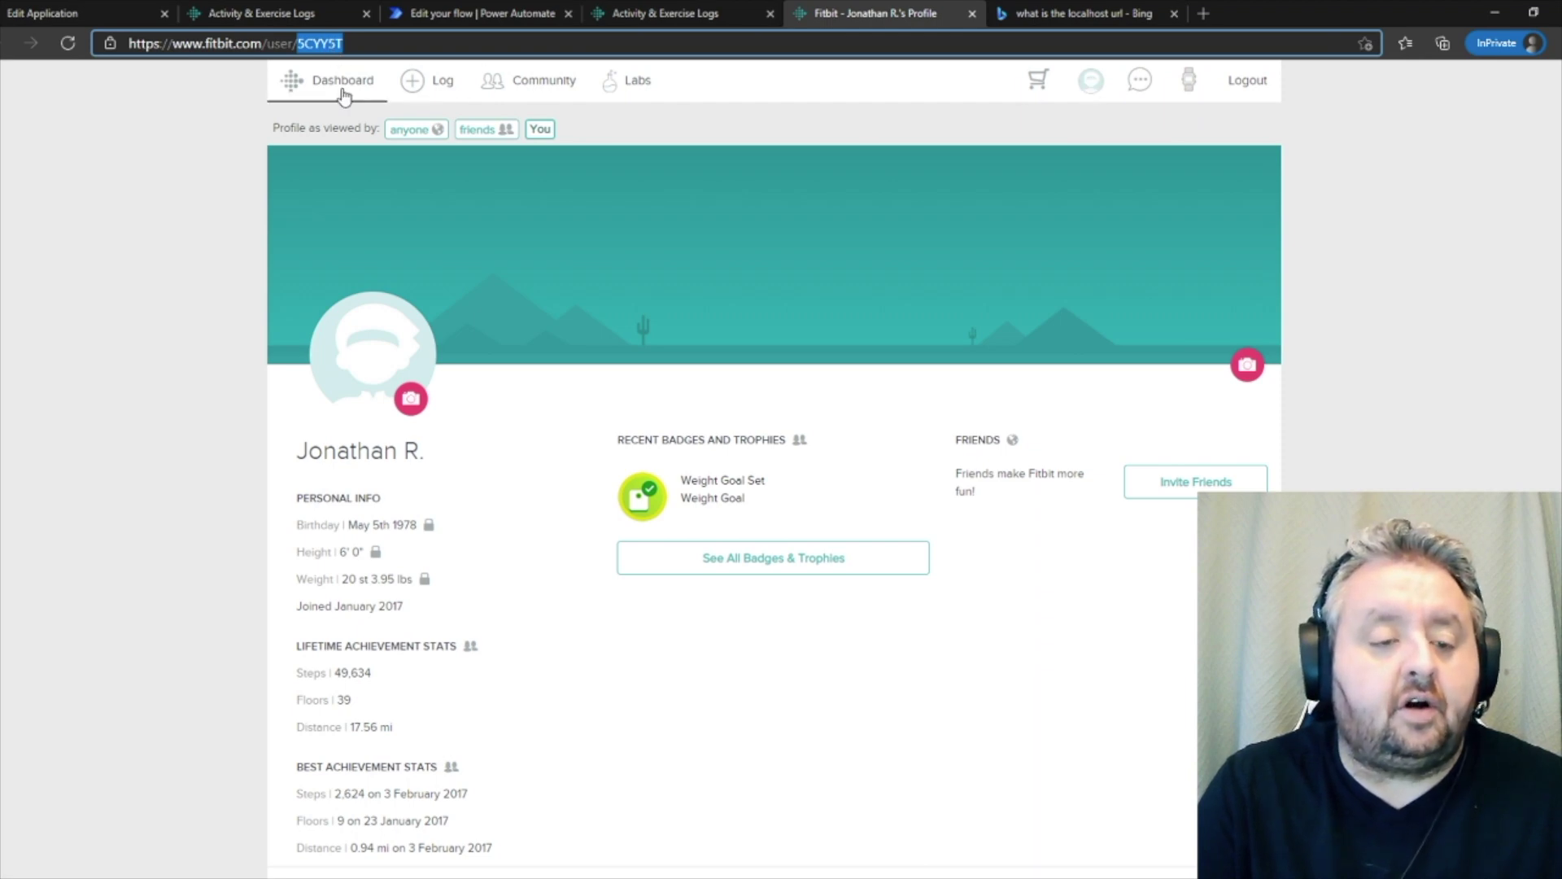
left_click(488, 15)
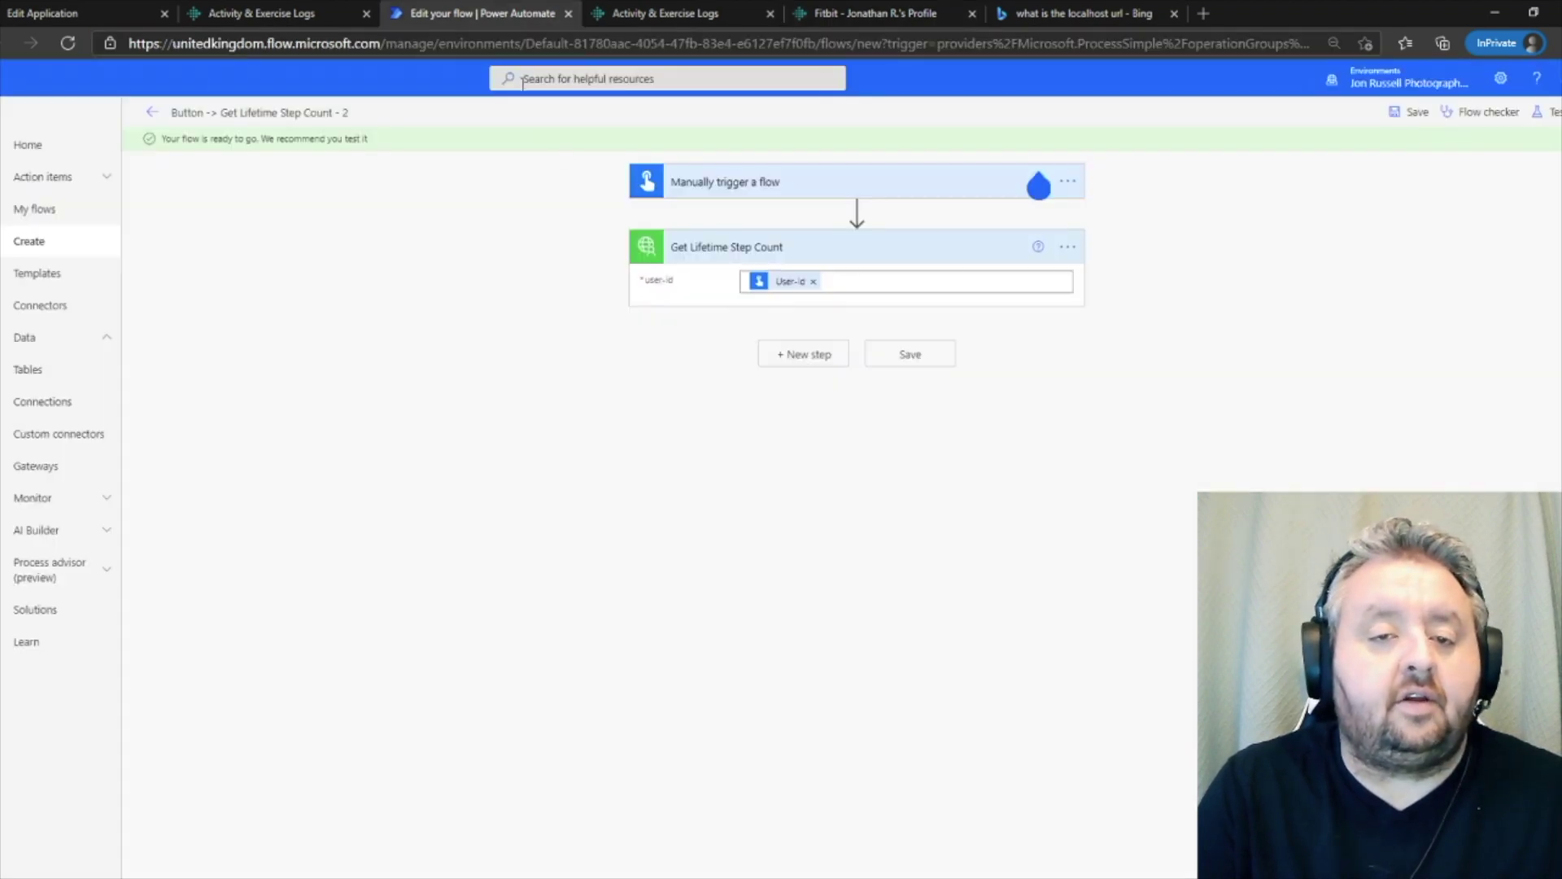
left_click(1546, 113)
- Test the flow manually, running it with the pasted Fitbit user ID
left_click(1354, 149)
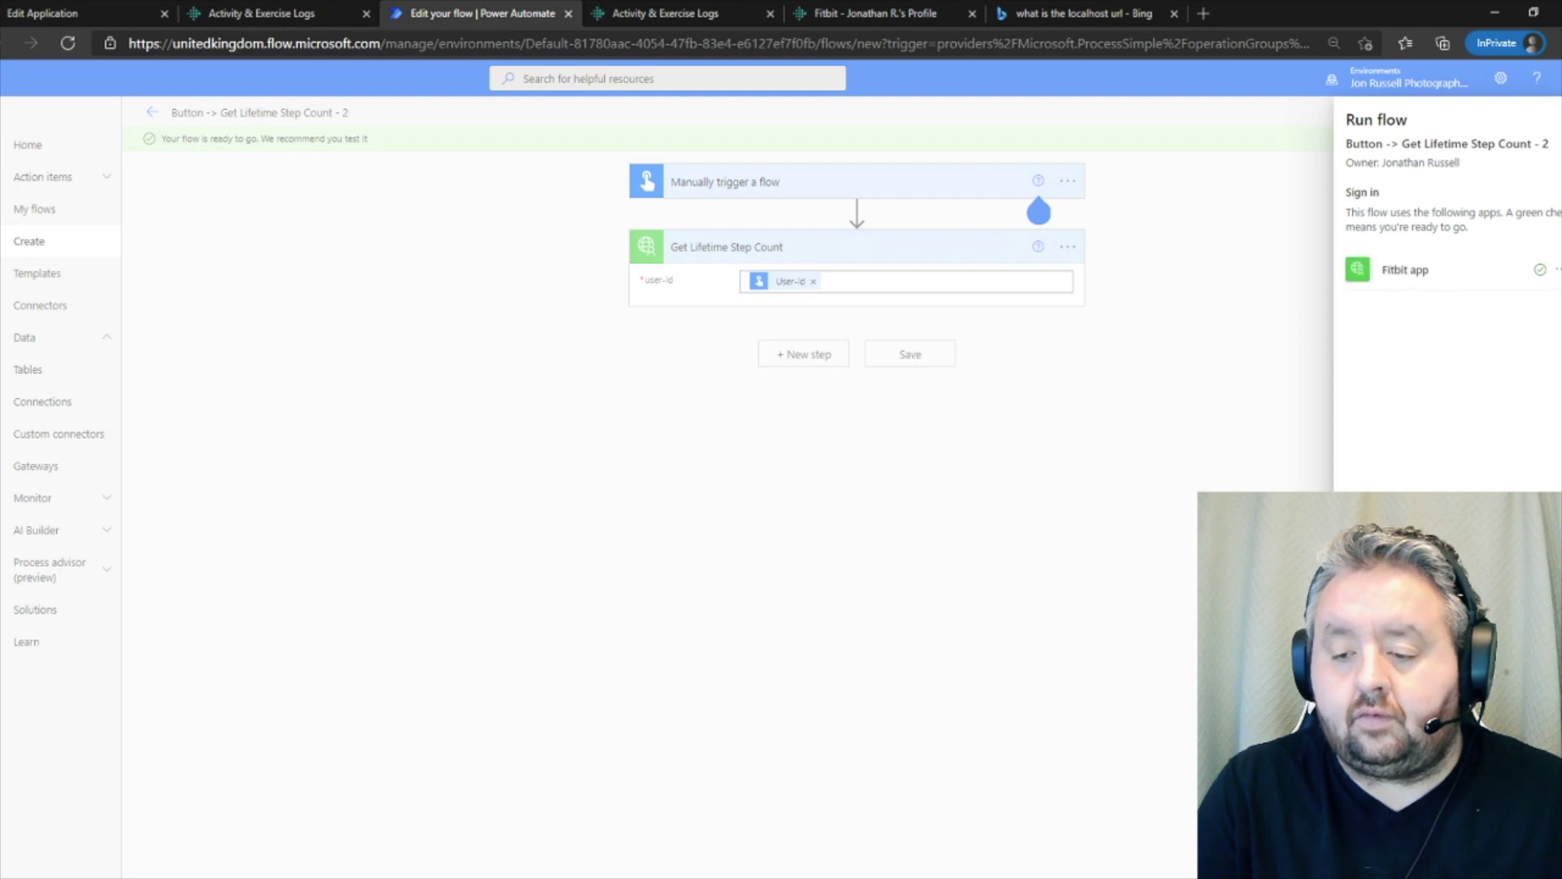
type("5CYY5T")
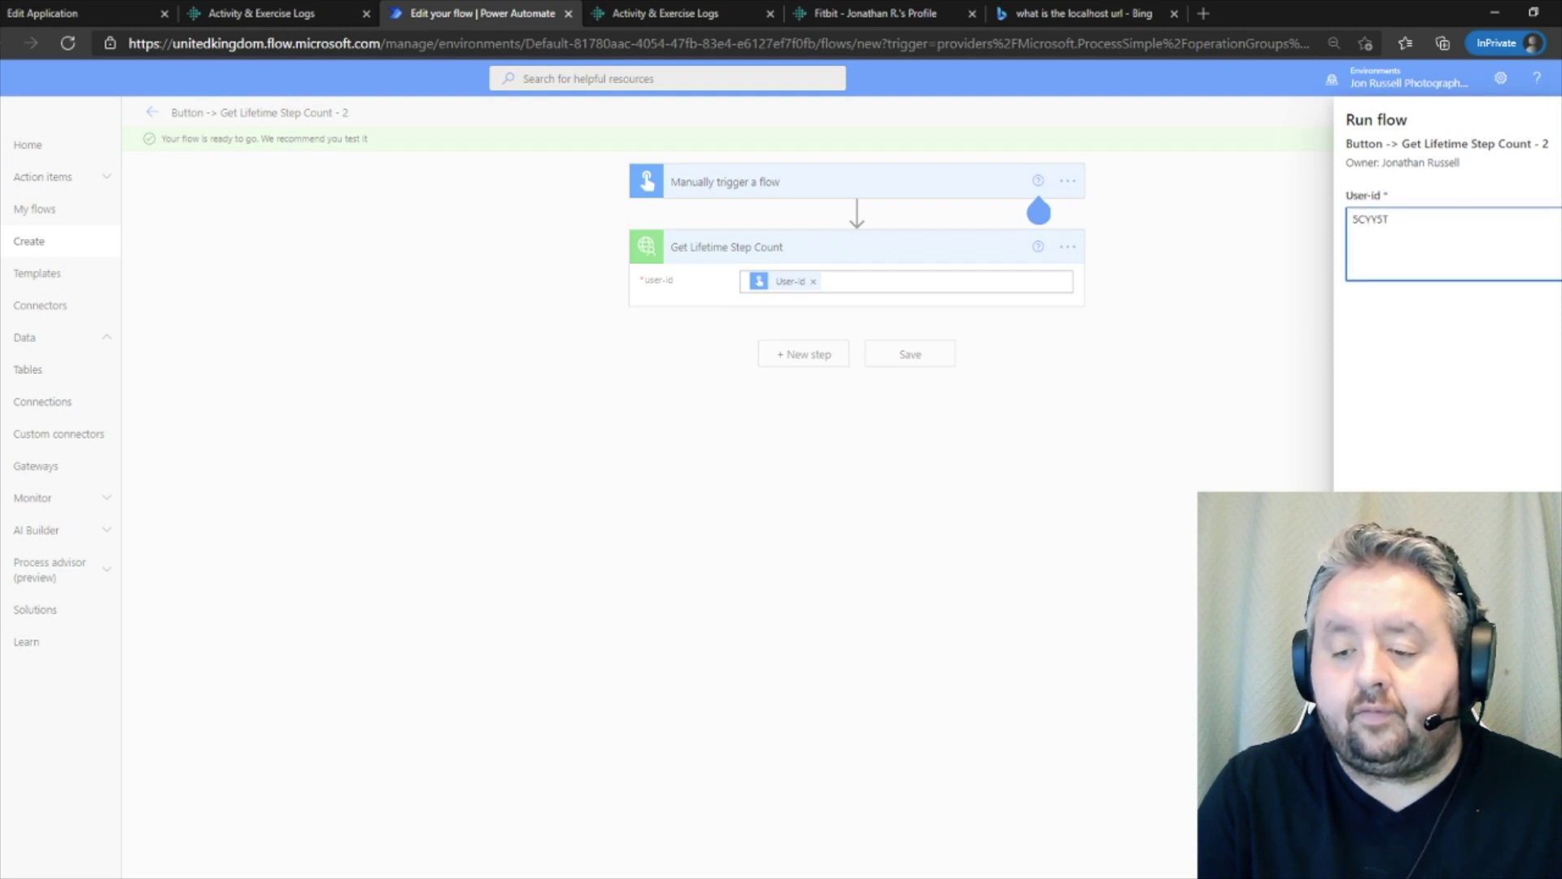
left_click(1383, 846)
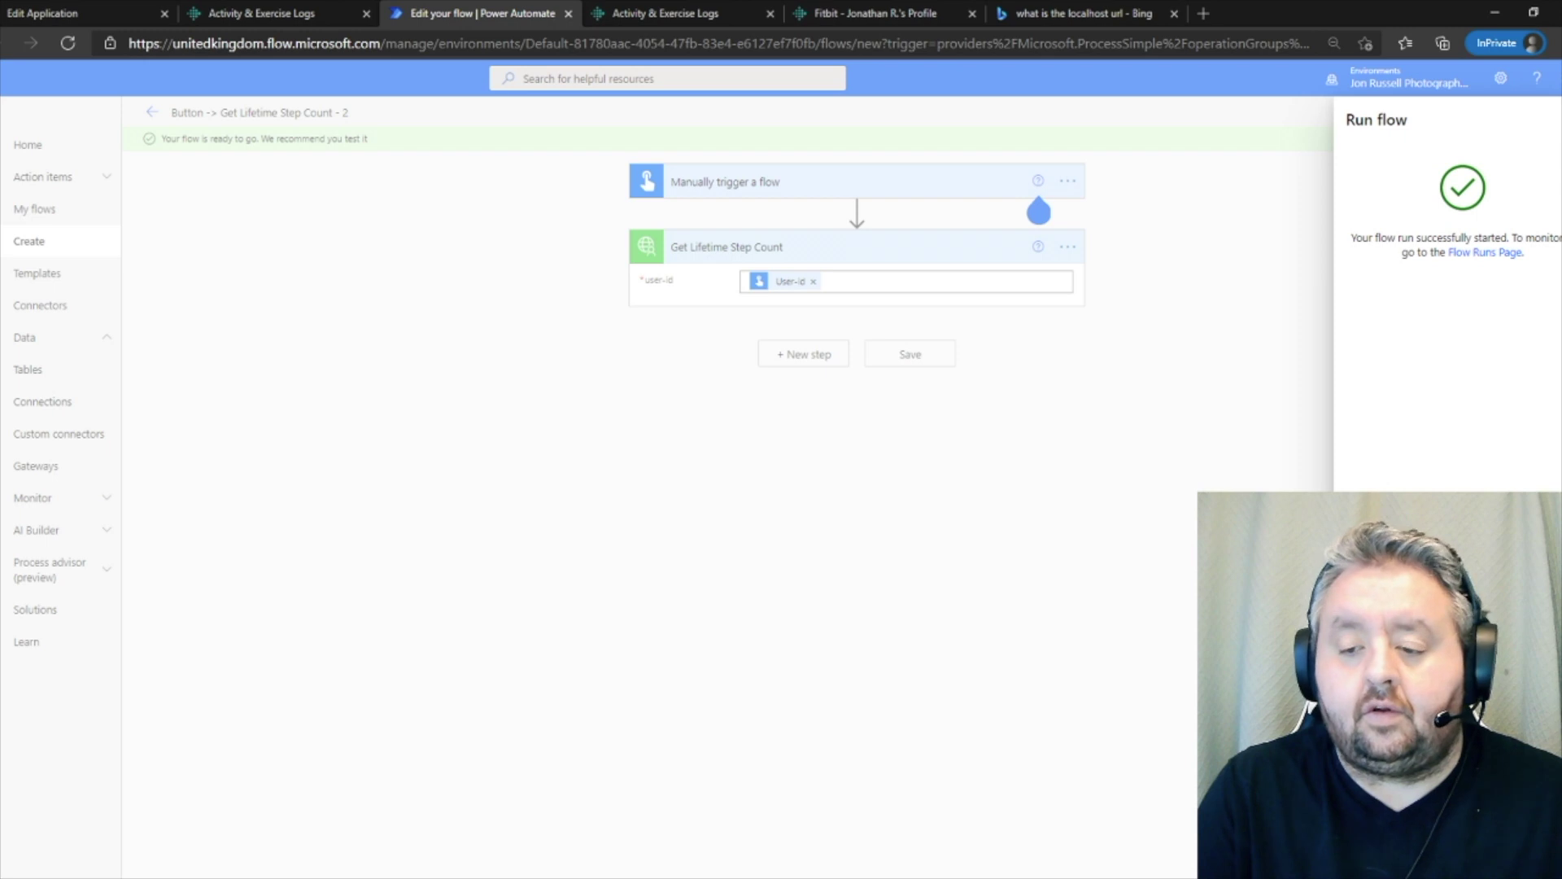
- Open the finished run and check the Get Lifetime Step Count output shows 49634 lifetime steps
left_click(1383, 846)
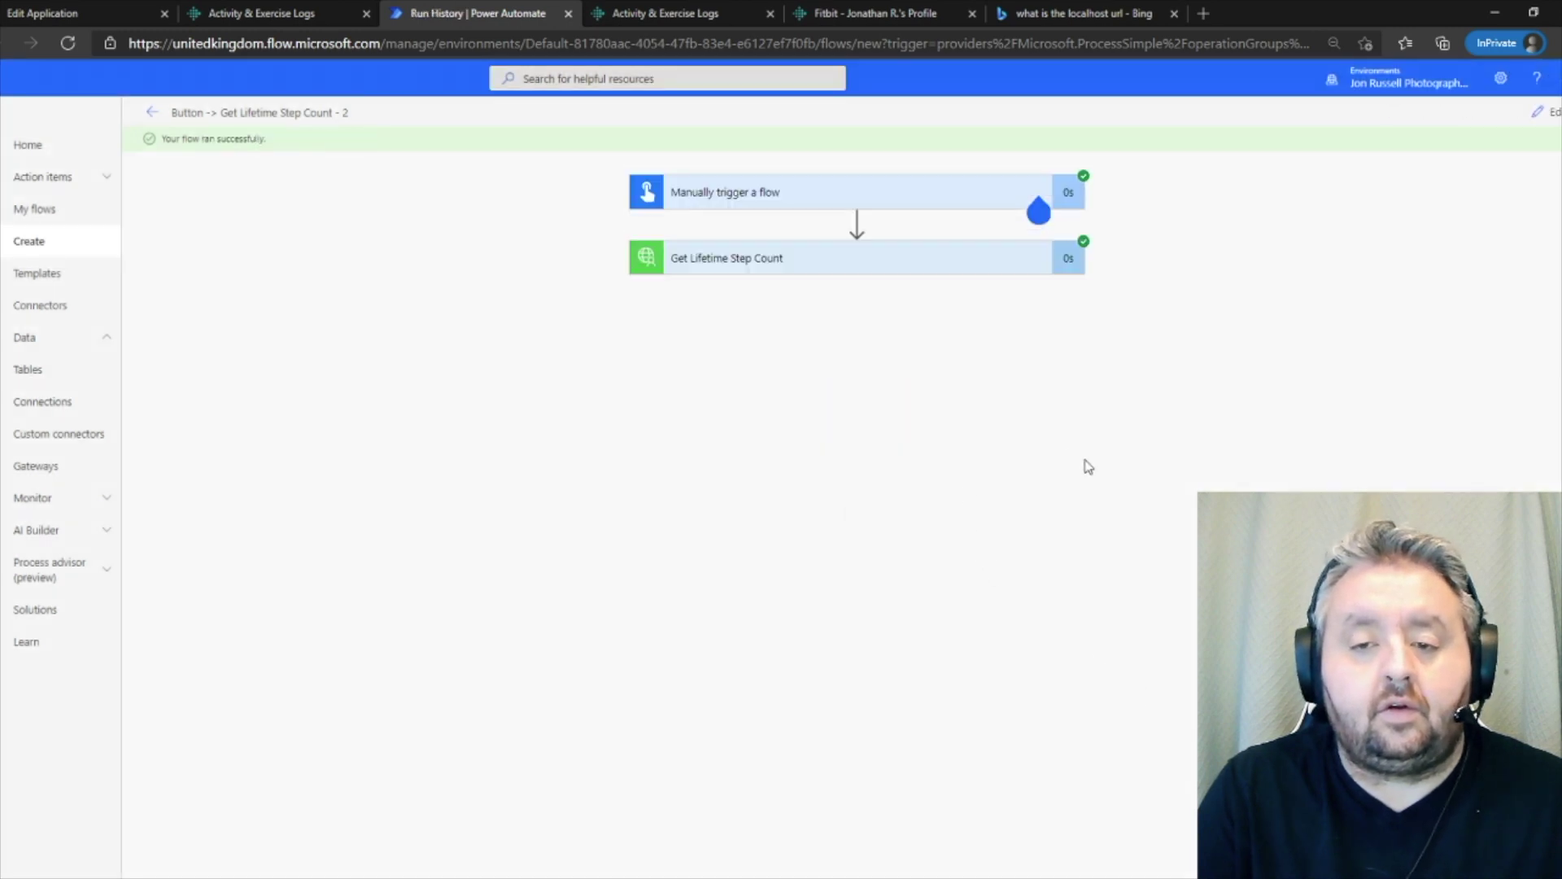
left_click(827, 256)
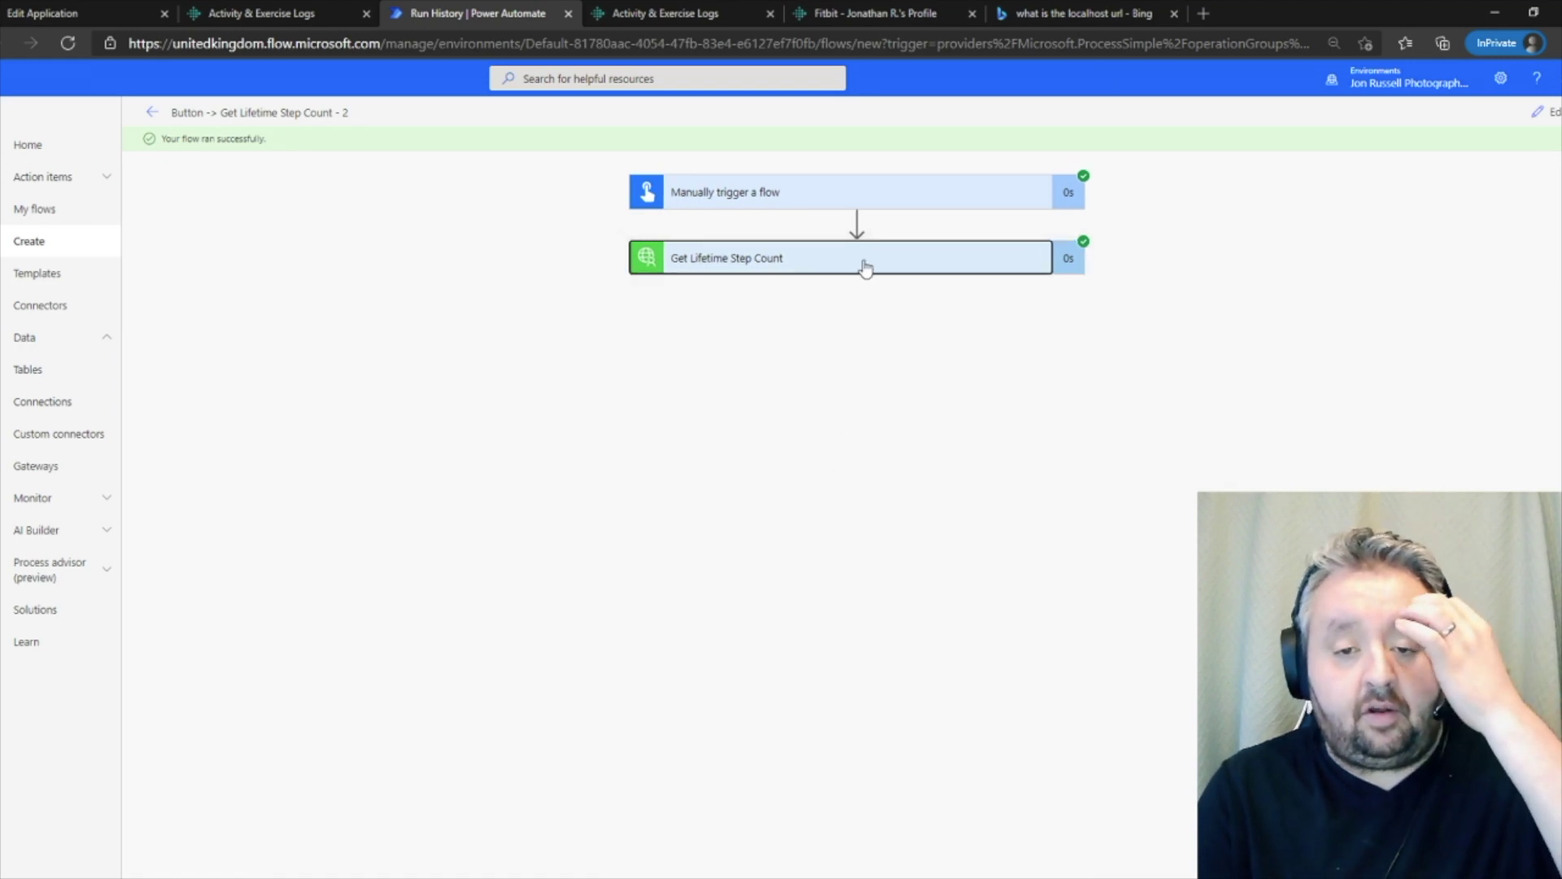
scroll(795, 516, "down", 10)
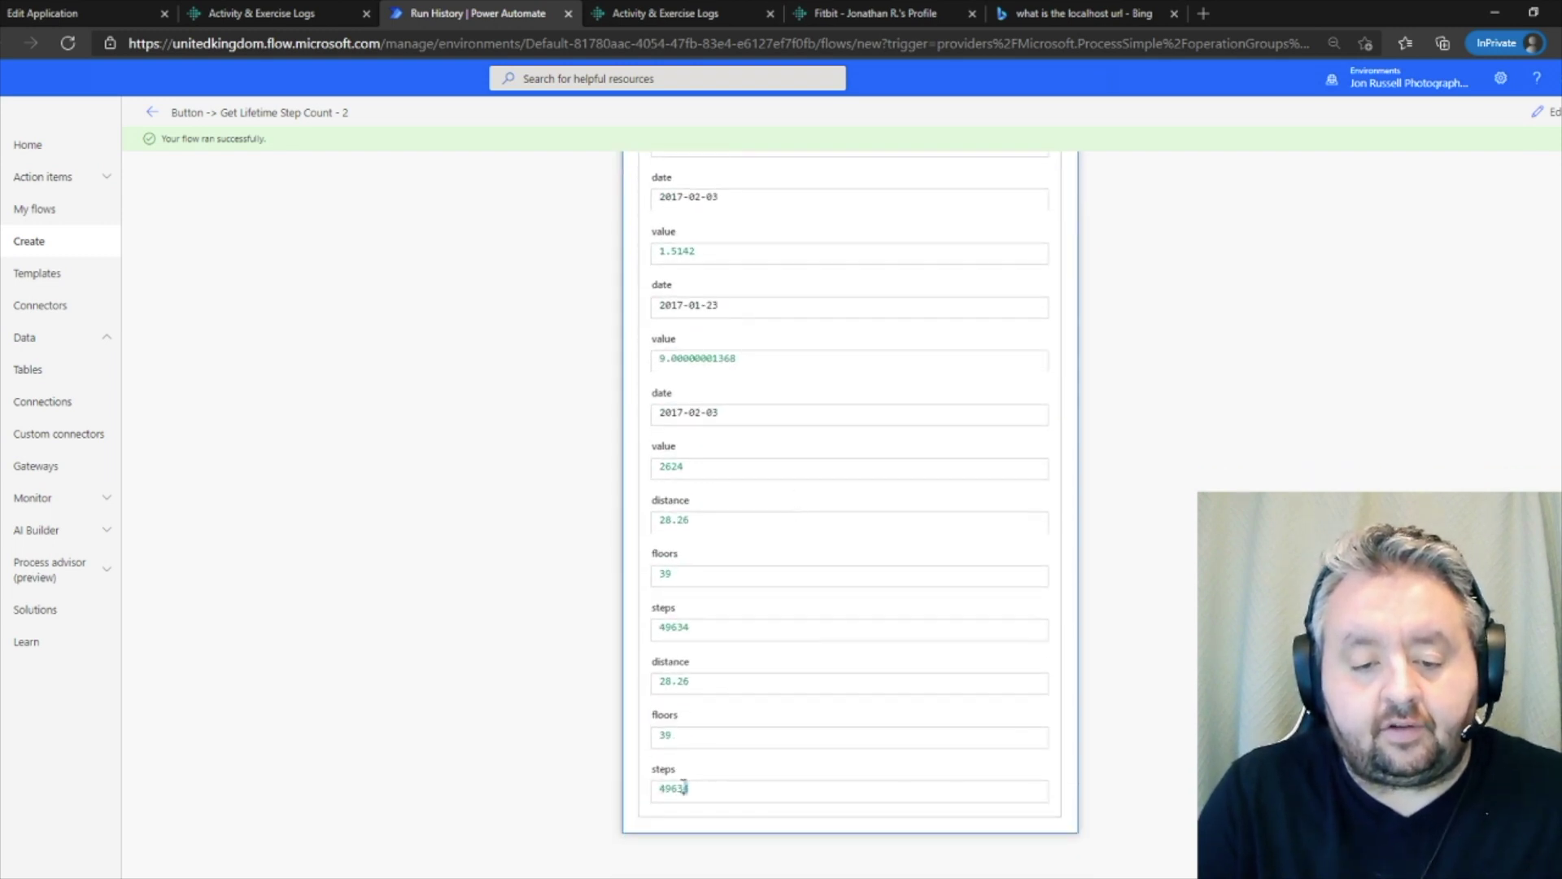
left_click_drag(686, 786, 661, 785)
scroll(764, 651, "up", 10)
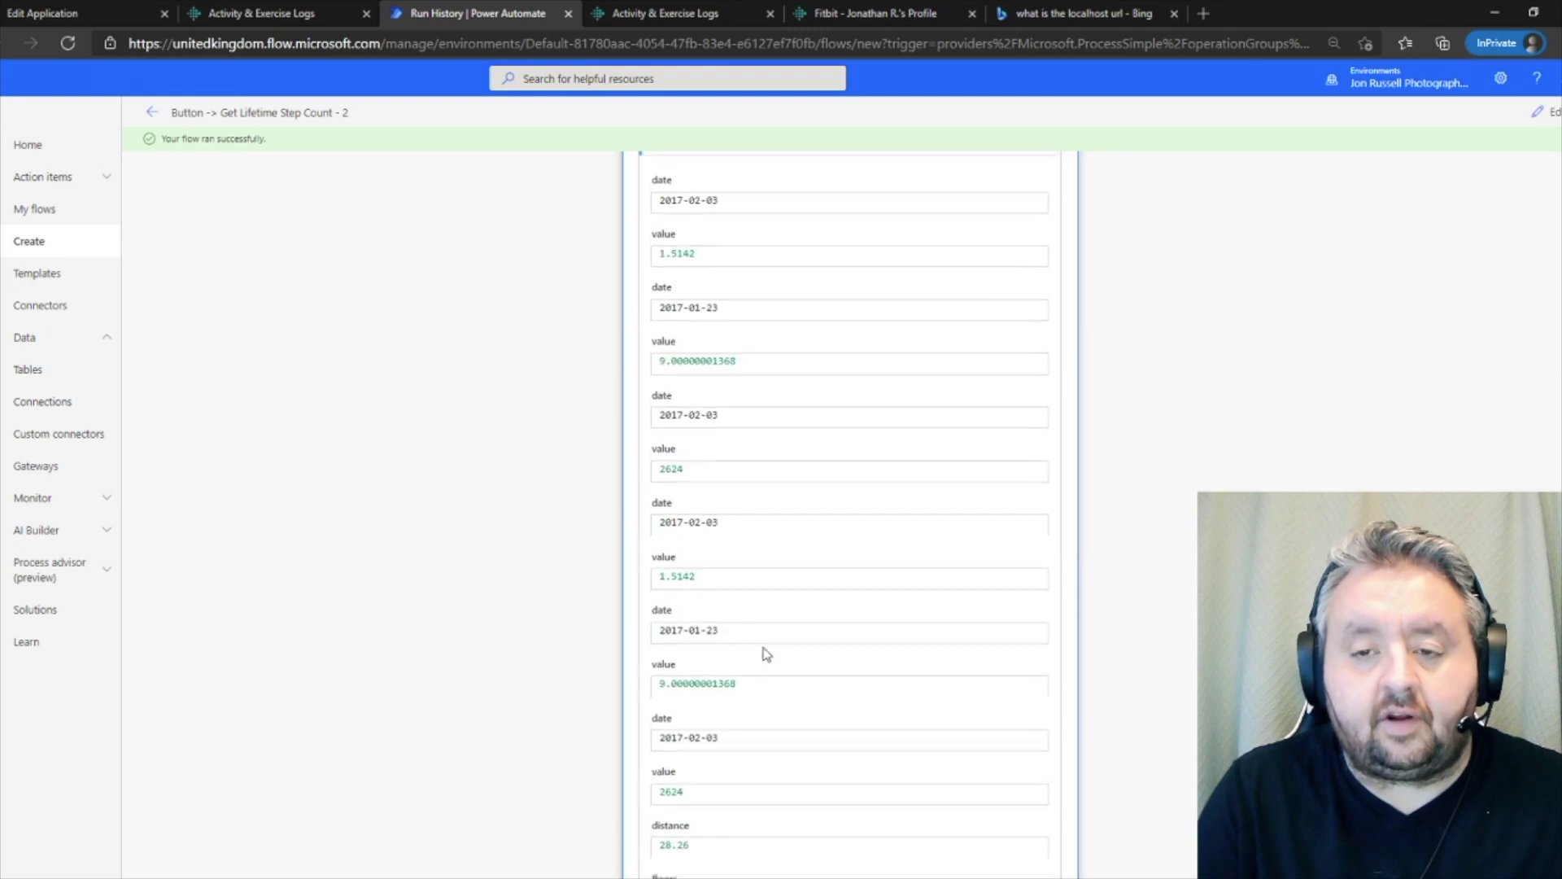